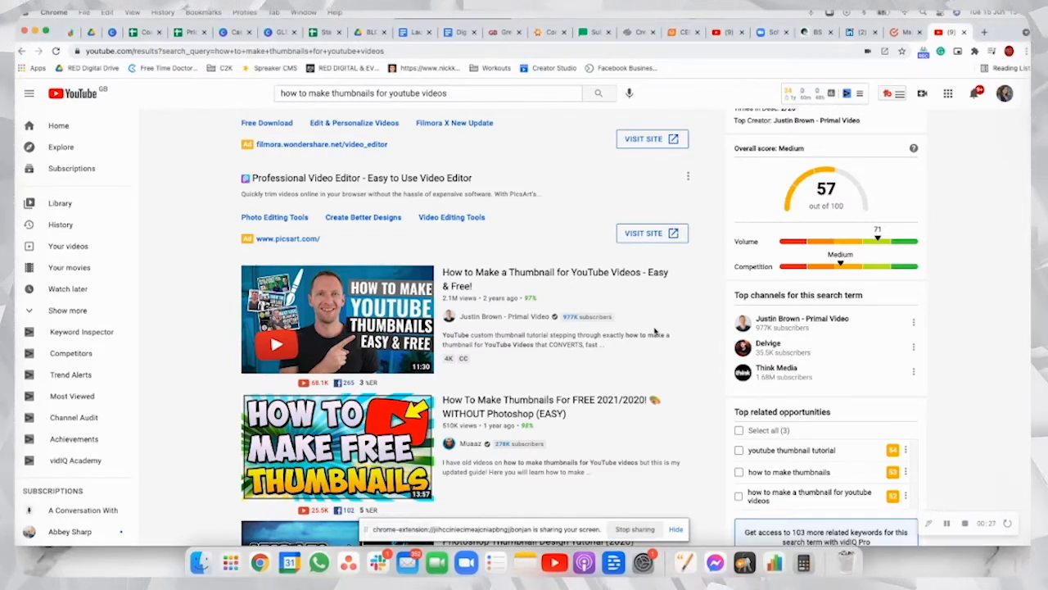
Step: Examine the video thumbnails in the YouTube search results for "how to make thumbnails for youtube videos"
{"action": "scroll", "coordinate": [655, 331], "scroll_direction": "down", "scroll_amount": 1}
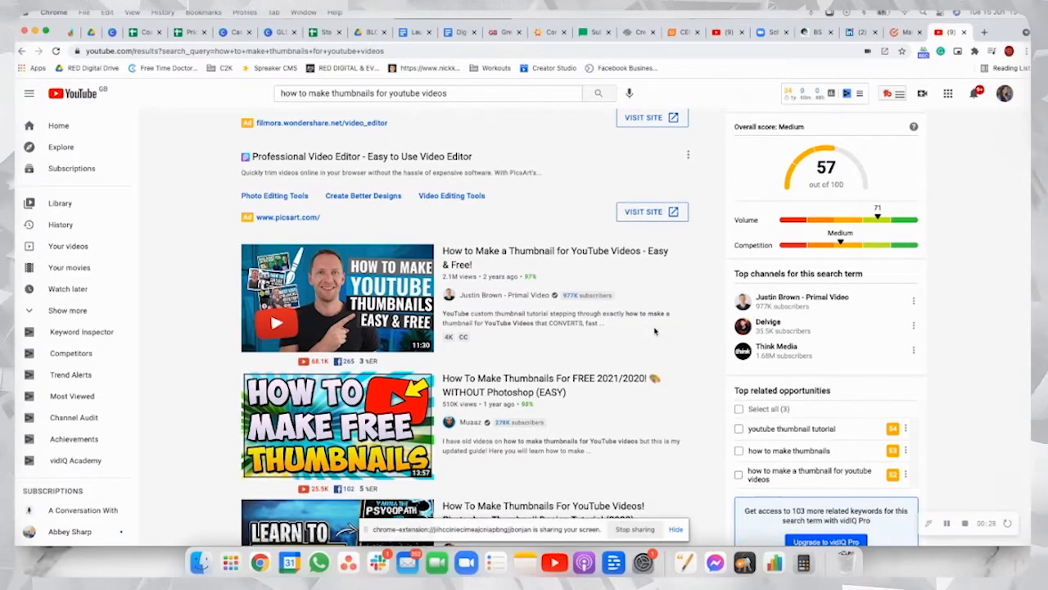
{"action": "scroll", "coordinate": [655, 332], "scroll_direction": "down", "scroll_amount": 1}
{"action": "scroll", "coordinate": [655, 332], "scroll_direction": "down", "scroll_amount": 4}
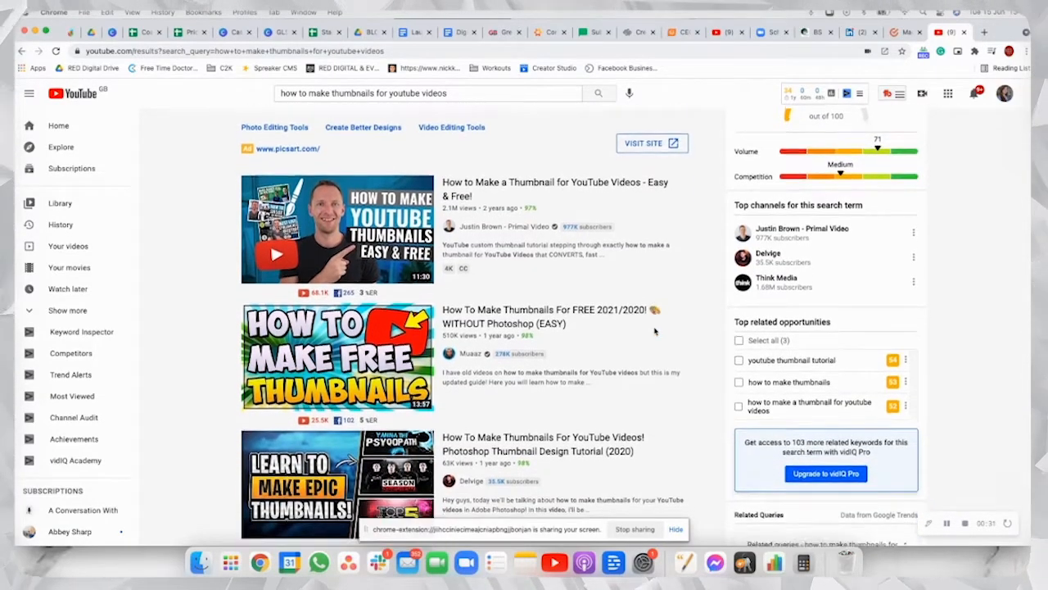
{"action": "scroll", "coordinate": [655, 331], "scroll_direction": "down", "scroll_amount": 2}
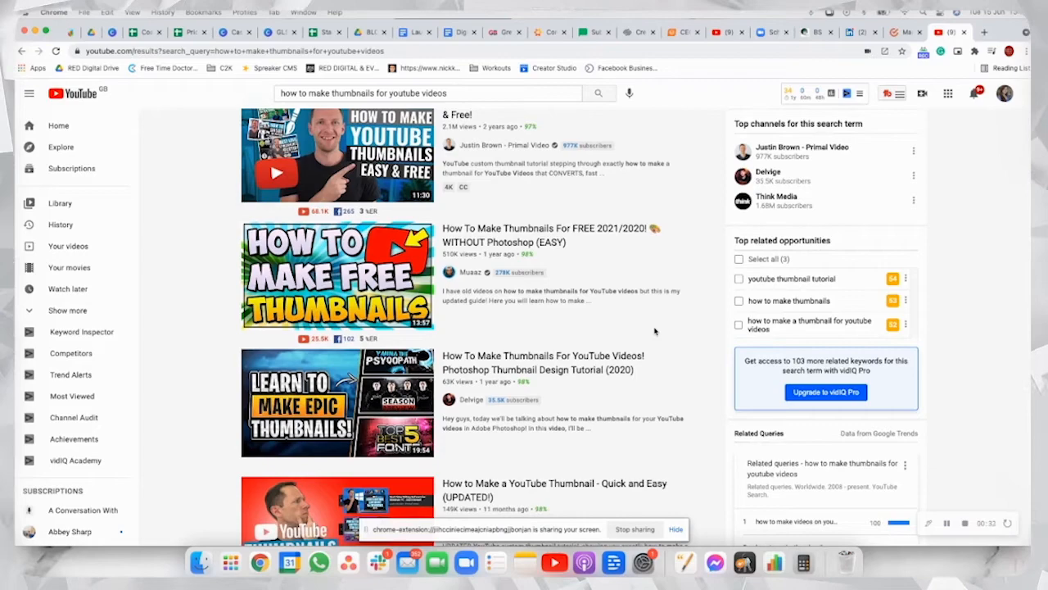
{"action": "left_click", "coordinate": [675, 530]}
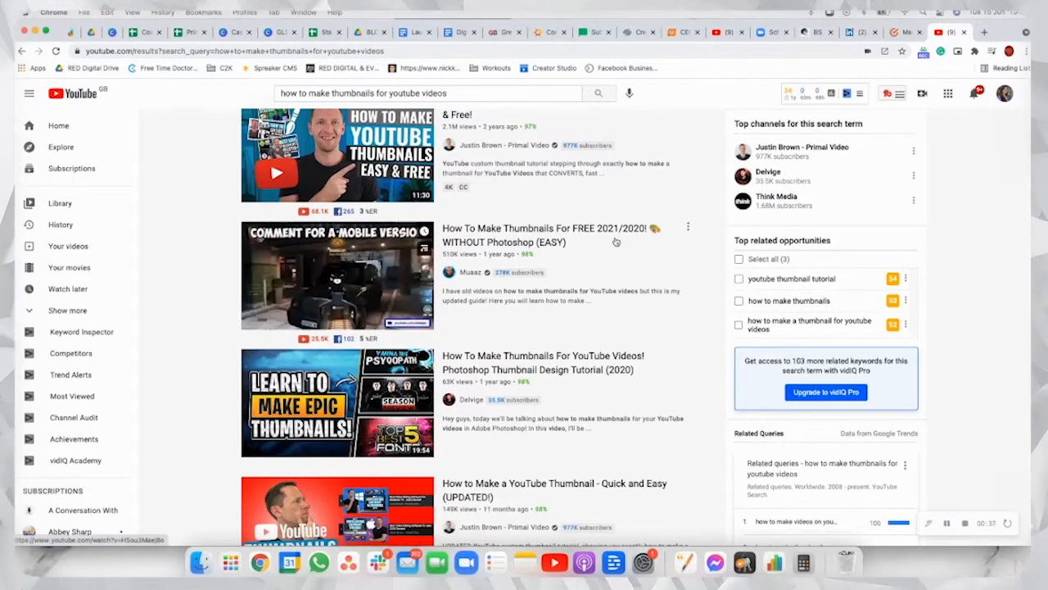
{"action": "scroll", "coordinate": [620, 240], "scroll_direction": "up", "scroll_amount": 1}
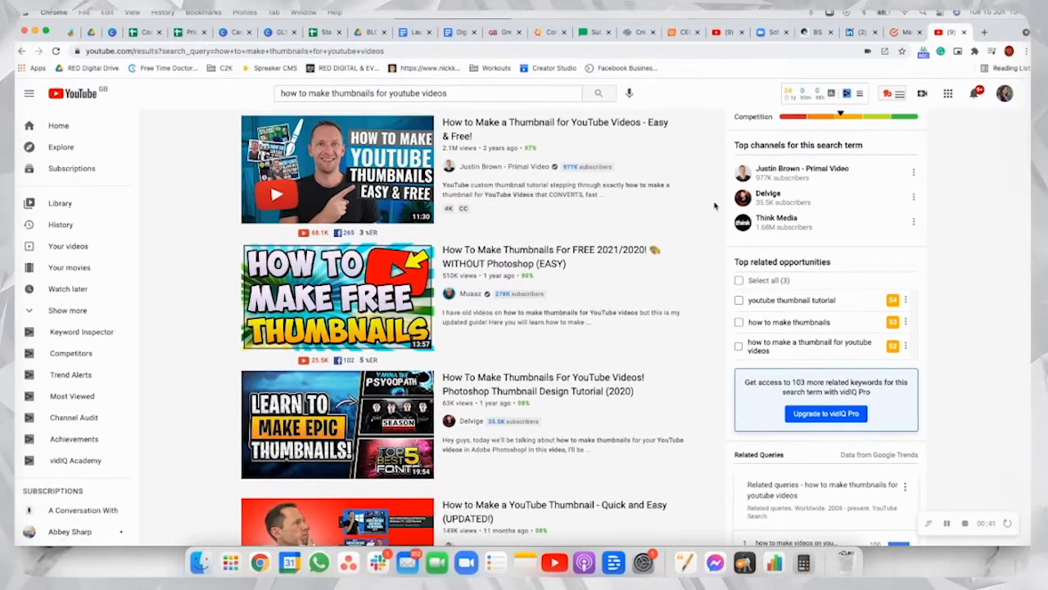
{"action": "scroll", "coordinate": [714, 206], "scroll_direction": "up", "scroll_amount": 2}
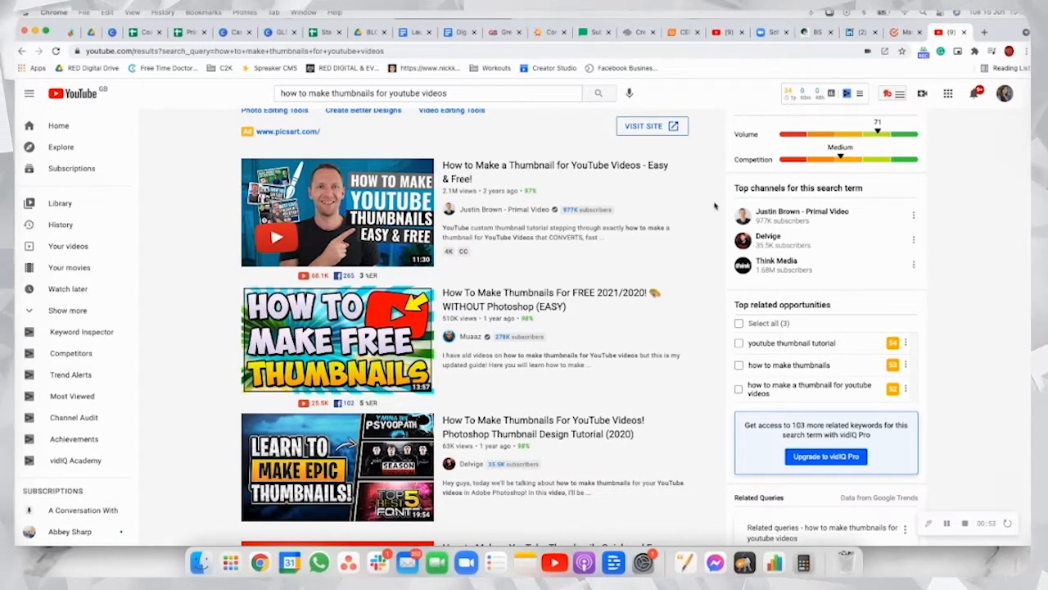
{"action": "scroll", "coordinate": [714, 206], "scroll_direction": "down", "scroll_amount": 5}
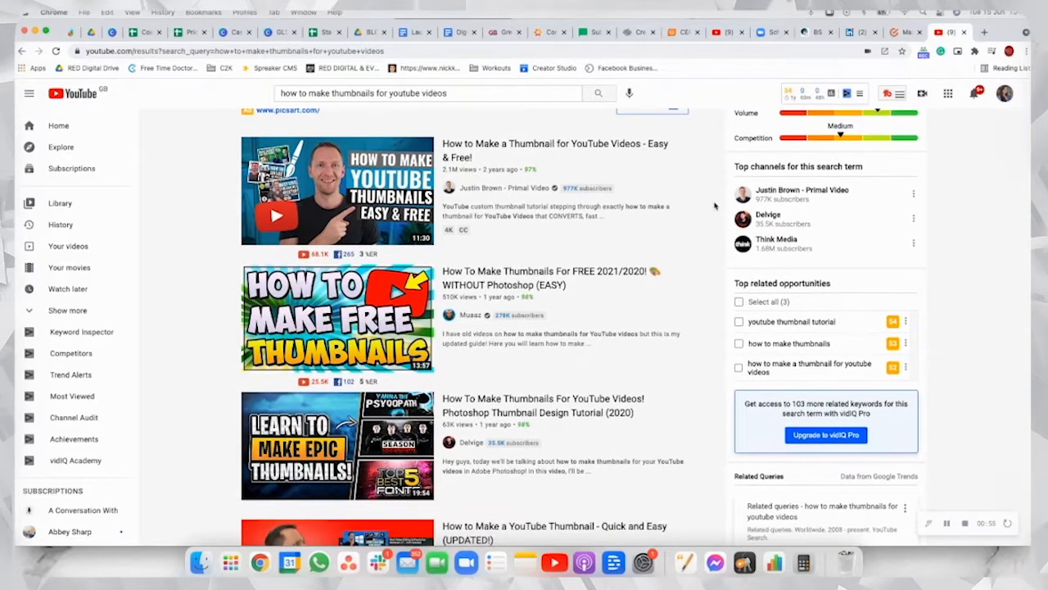
{"action": "scroll", "coordinate": [714, 206], "scroll_direction": "down", "scroll_amount": 3}
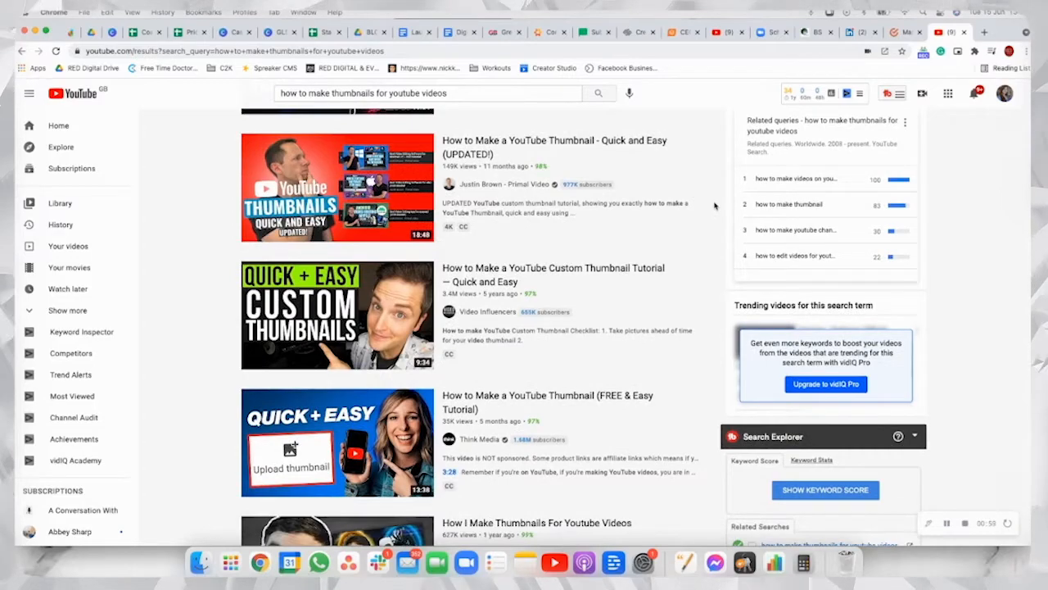
{"action": "scroll", "coordinate": [714, 205], "scroll_direction": "down", "scroll_amount": 2}
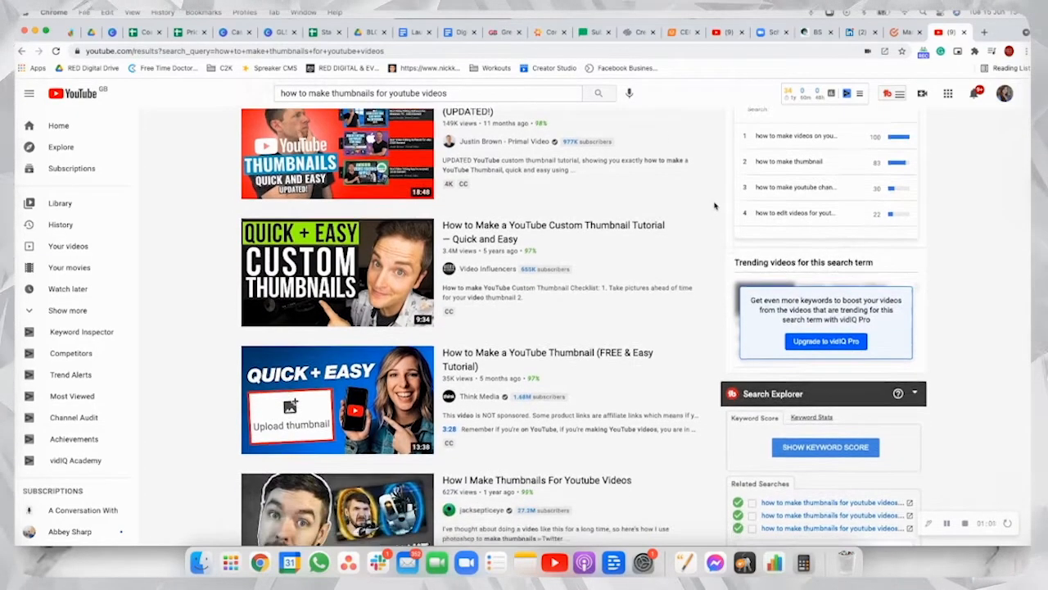
{"action": "scroll", "coordinate": [714, 206], "scroll_direction": "down", "scroll_amount": 4}
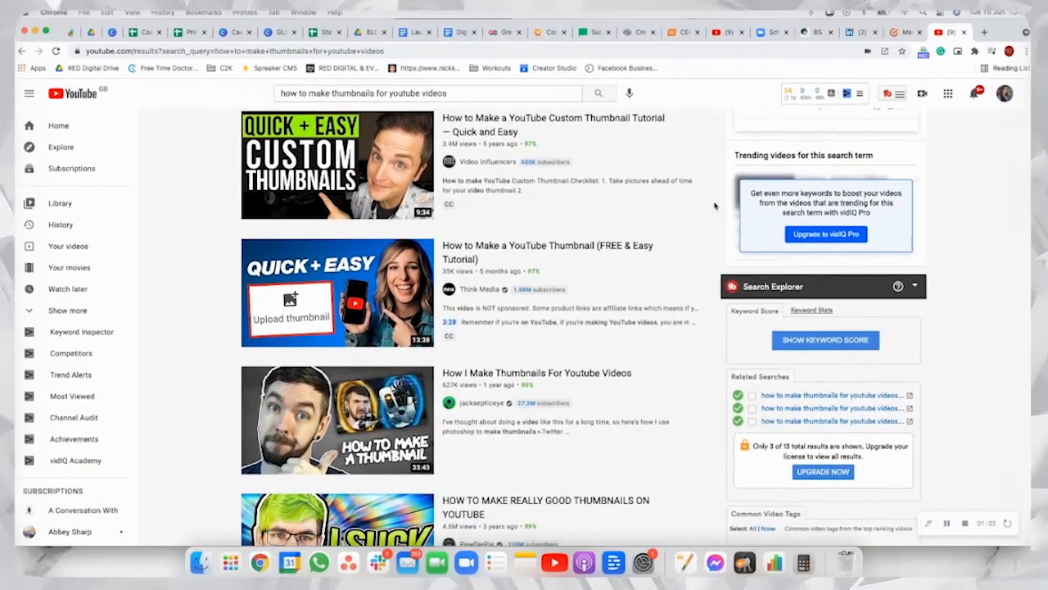
{"action": "scroll", "coordinate": [714, 205], "scroll_direction": "down", "scroll_amount": 4}
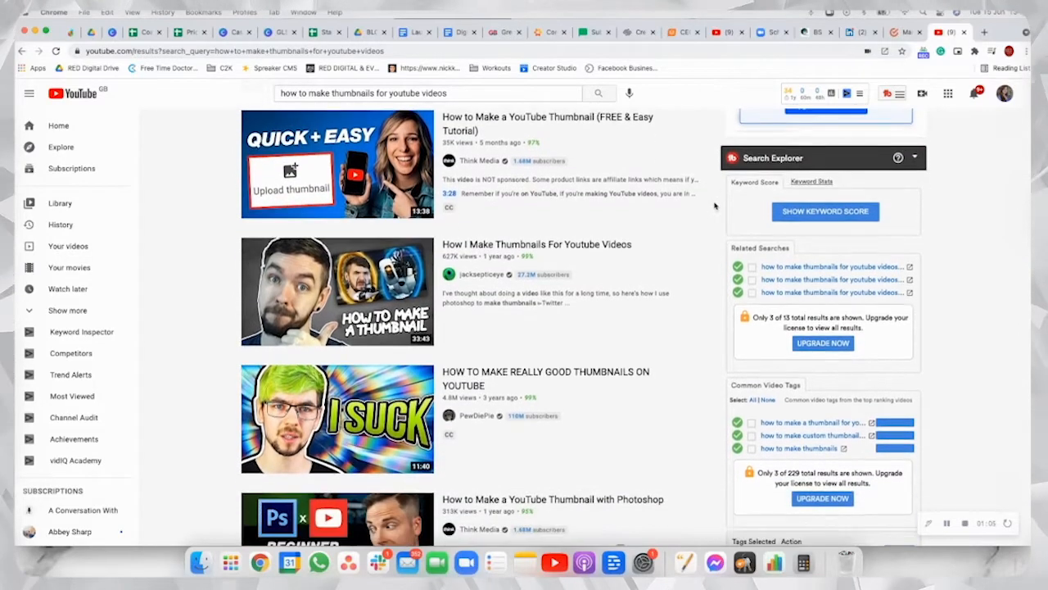
{"action": "scroll", "coordinate": [714, 206], "scroll_direction": "down", "scroll_amount": 2}
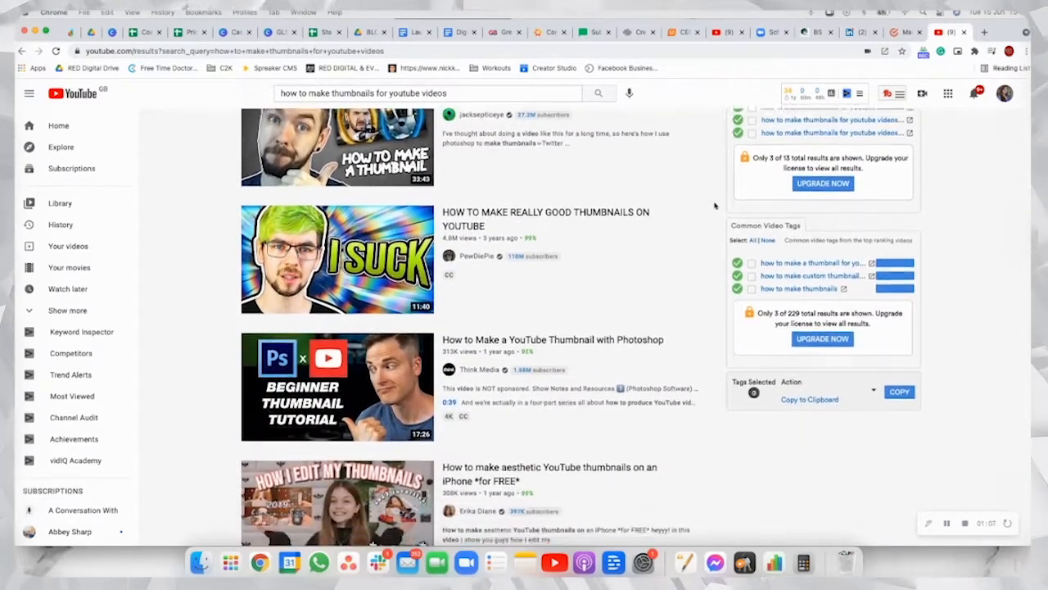
{"action": "scroll", "coordinate": [714, 206], "scroll_direction": "down", "scroll_amount": 4}
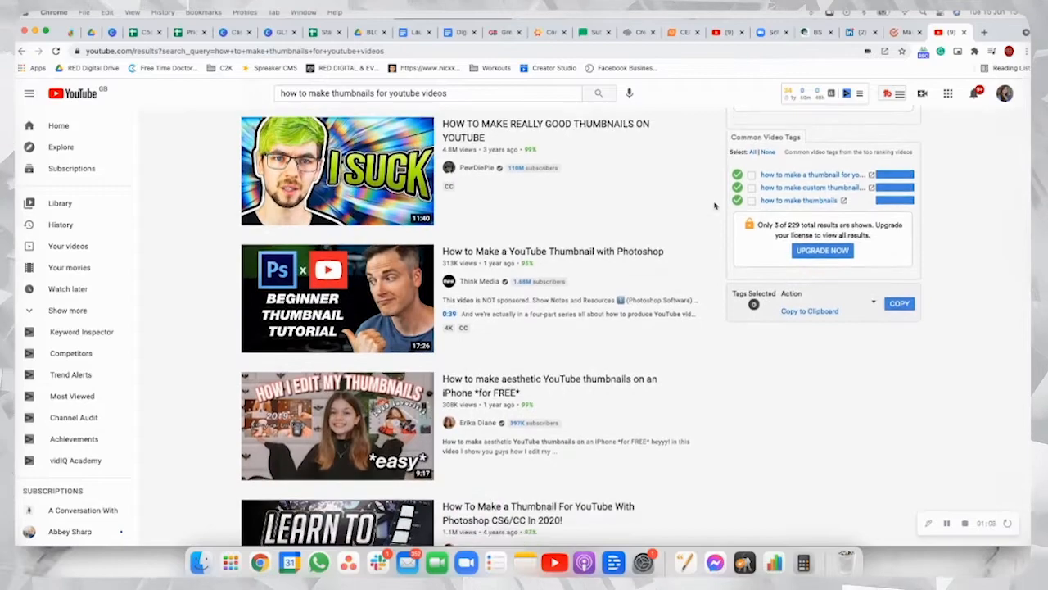
{"action": "scroll", "coordinate": [714, 206], "scroll_direction": "down", "scroll_amount": 4}
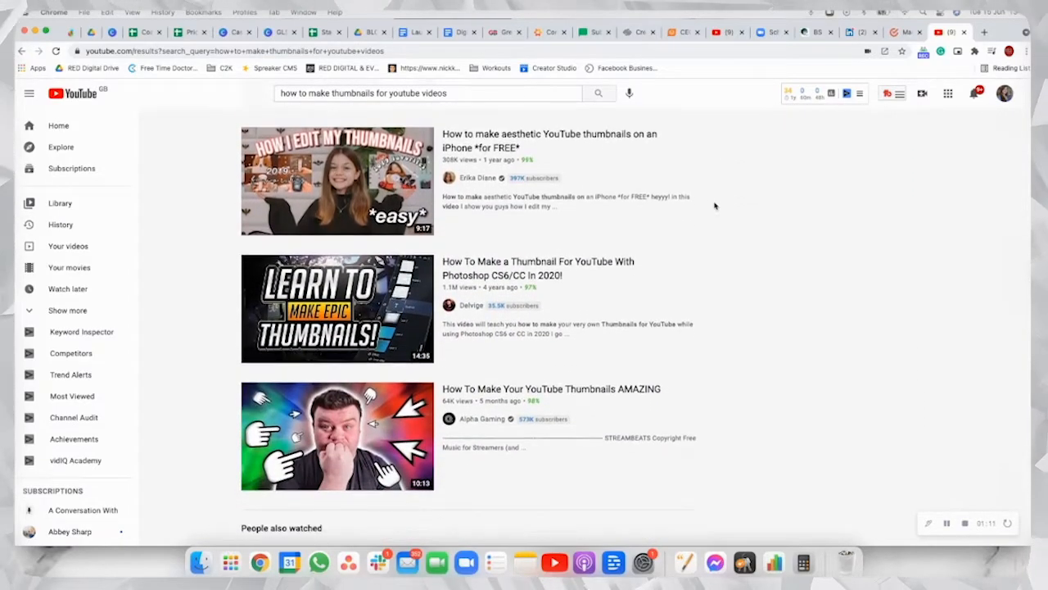
{"action": "scroll", "coordinate": [714, 205], "scroll_direction": "up", "scroll_amount": 2}
{"action": "scroll", "coordinate": [714, 205], "scroll_direction": "up", "scroll_amount": 10}
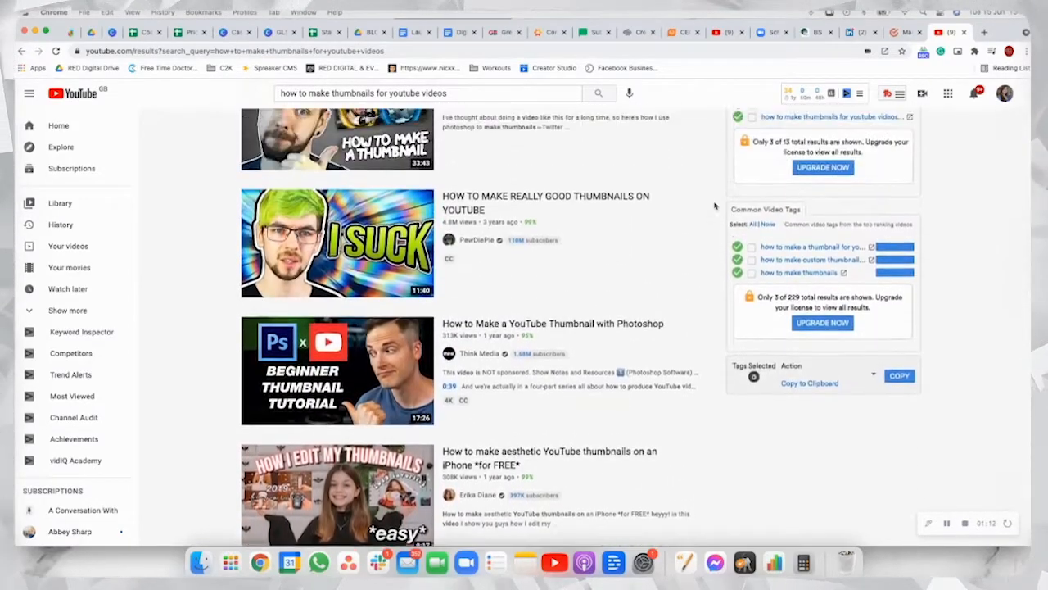
{"action": "scroll", "coordinate": [714, 205], "scroll_direction": "up", "scroll_amount": 8}
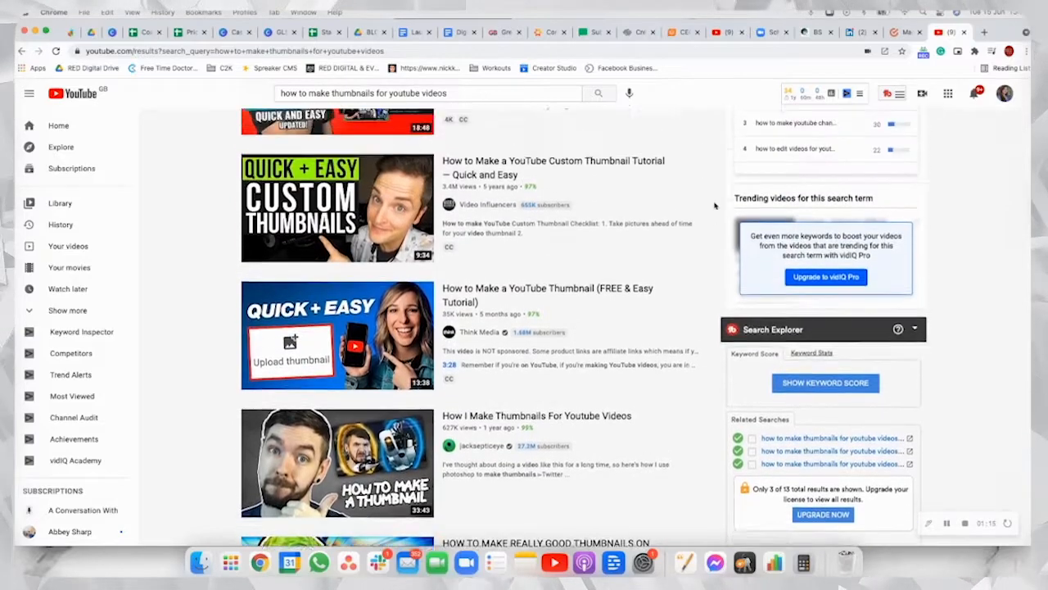
{"action": "scroll", "coordinate": [714, 205], "scroll_direction": "up", "scroll_amount": 5}
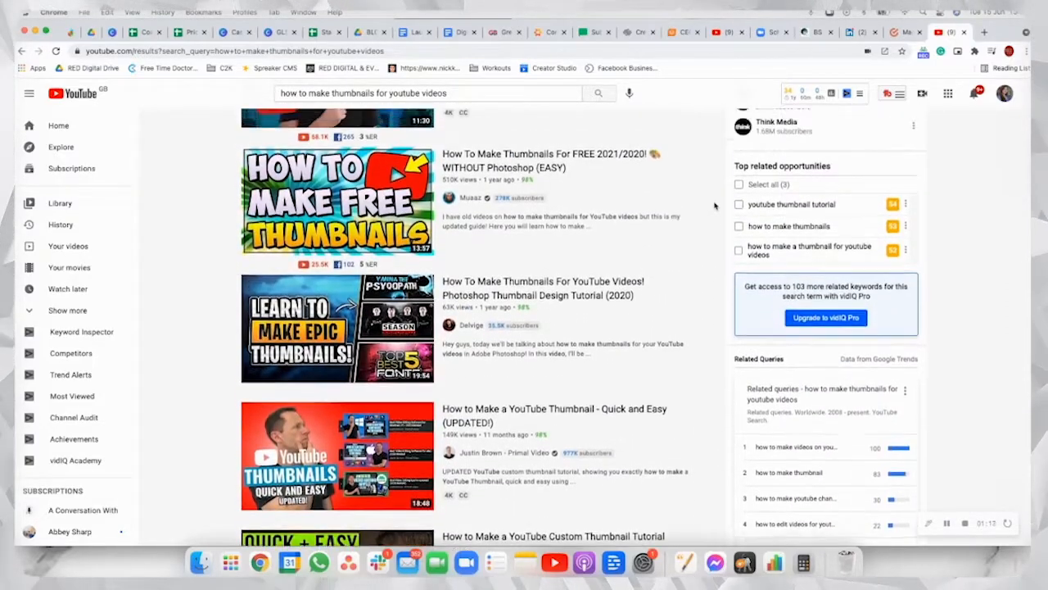
{"action": "scroll", "coordinate": [714, 206], "scroll_direction": "up", "scroll_amount": 1}
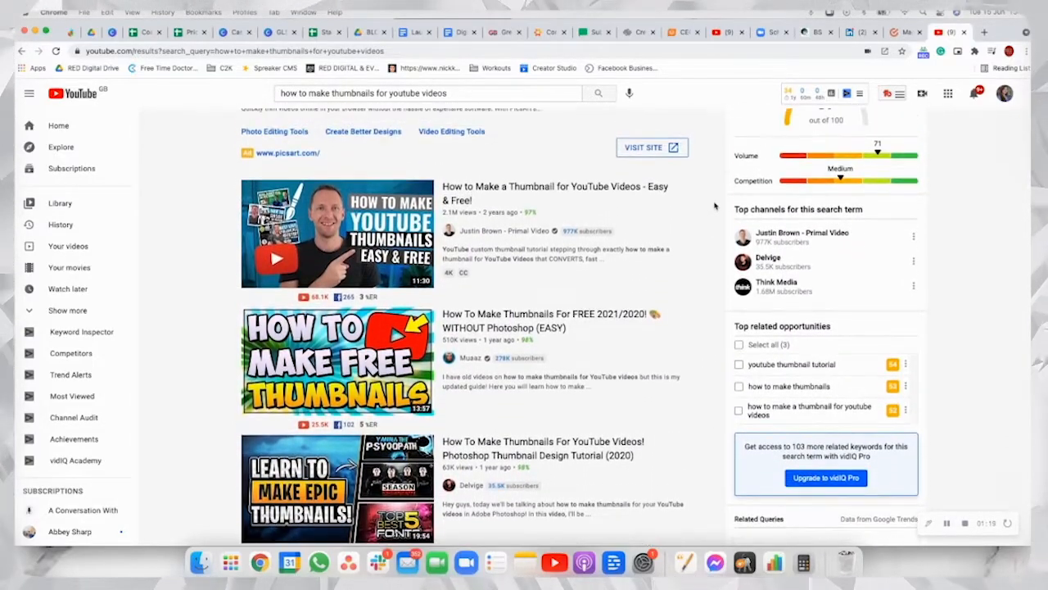
{"action": "scroll", "coordinate": [714, 206], "scroll_direction": "down", "scroll_amount": 2}
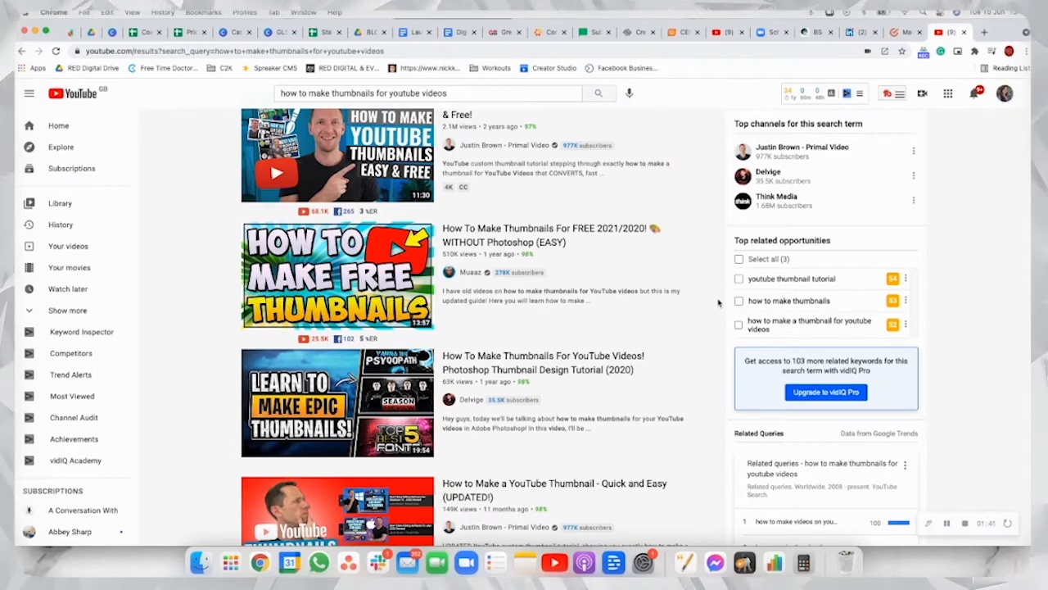
{"action": "scroll", "coordinate": [718, 303], "scroll_direction": "up", "scroll_amount": 2}
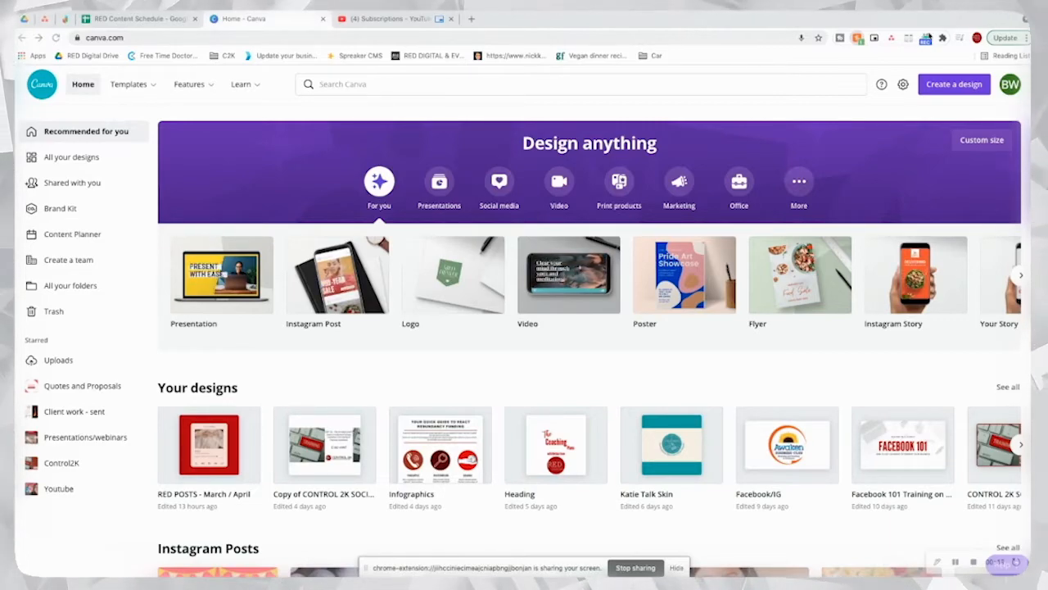
Step: In Canva, search the design types for "youtube" and start a new YouTube Thumbnail design
{"action": "left_click", "coordinate": [931, 87]}
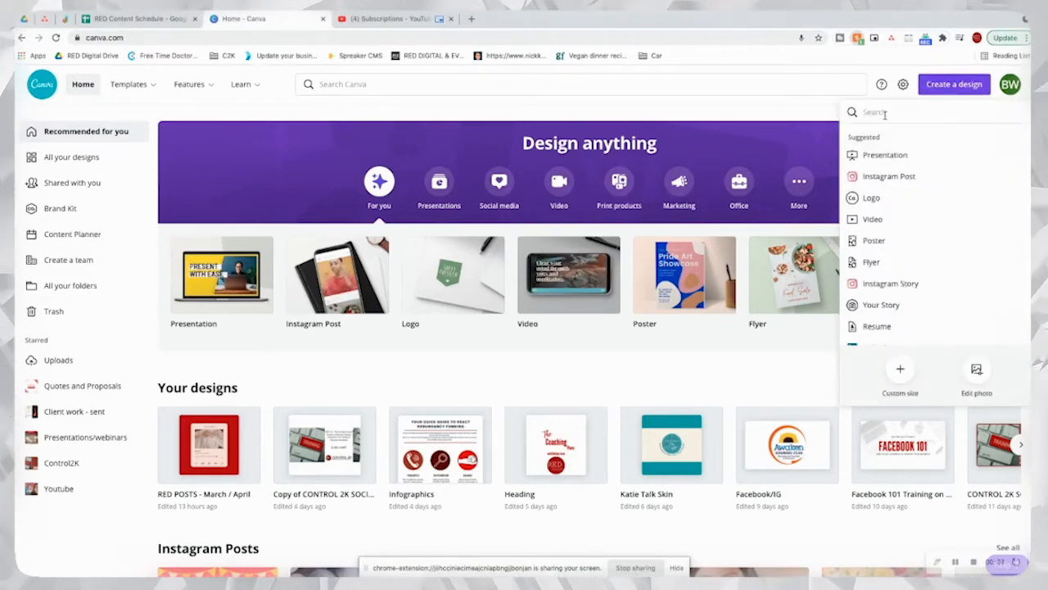
{"action": "type", "text": "youtube"}
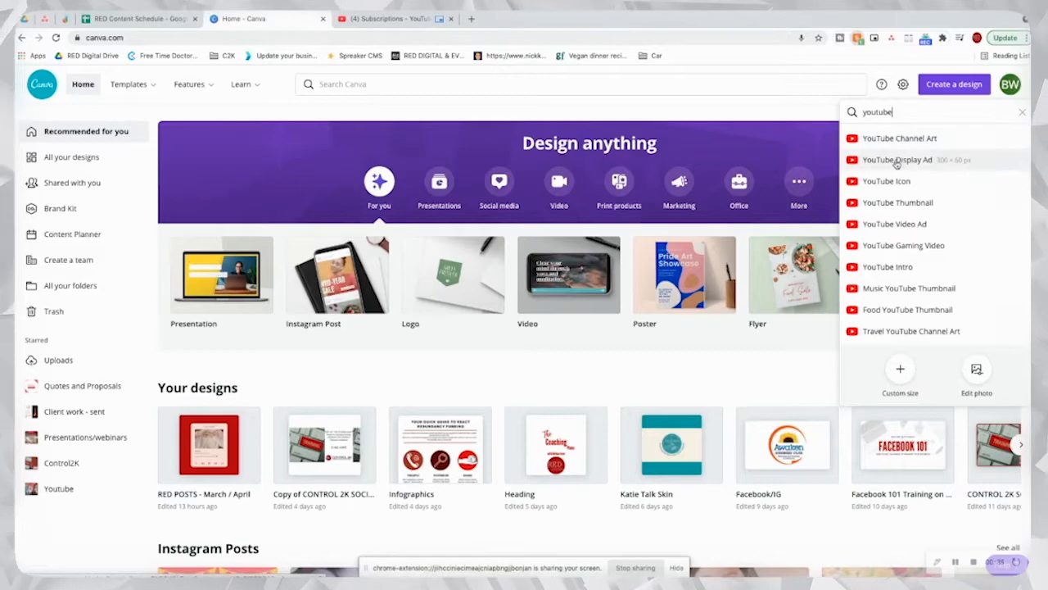
{"action": "left_click", "coordinate": [881, 203]}
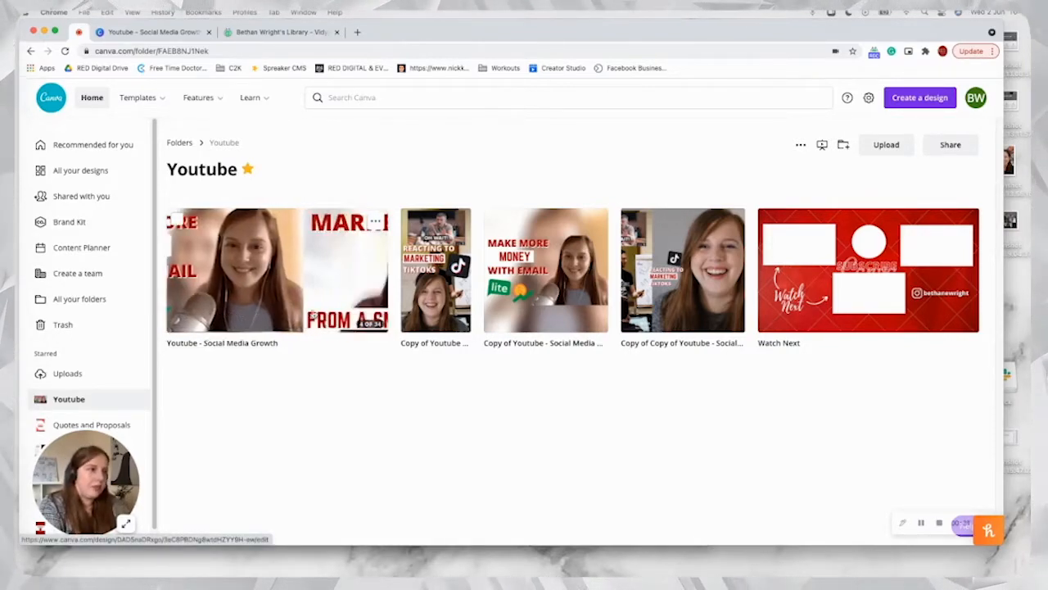
Step: Switch to the open "Youtube - Social Media Growth" design and duplicate page 2
{"action": "left_click", "coordinate": [184, 34]}
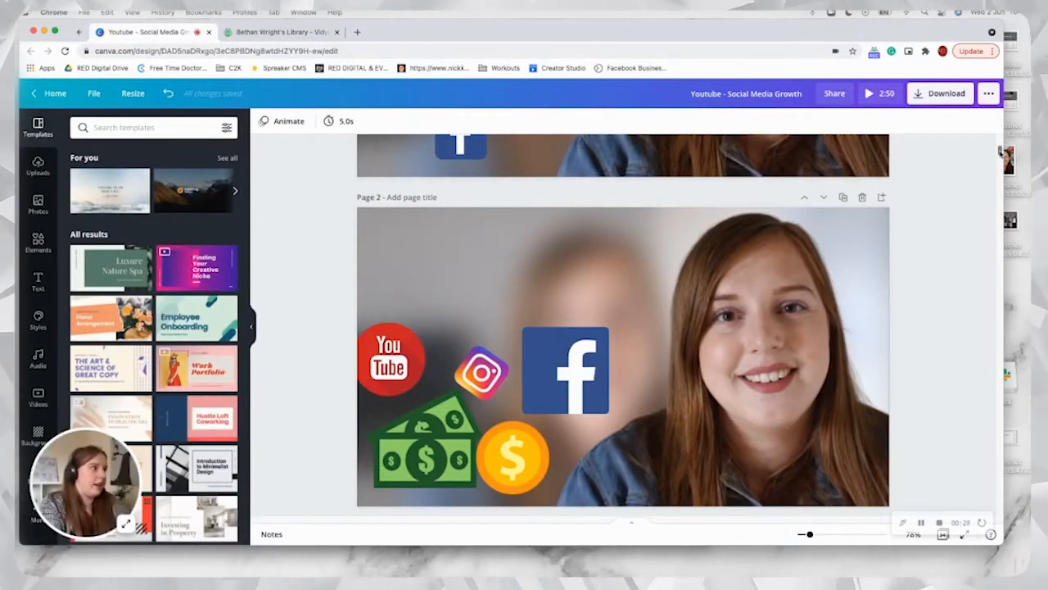
{"action": "scroll", "coordinate": [961, 164], "scroll_direction": "down", "scroll_amount": 1}
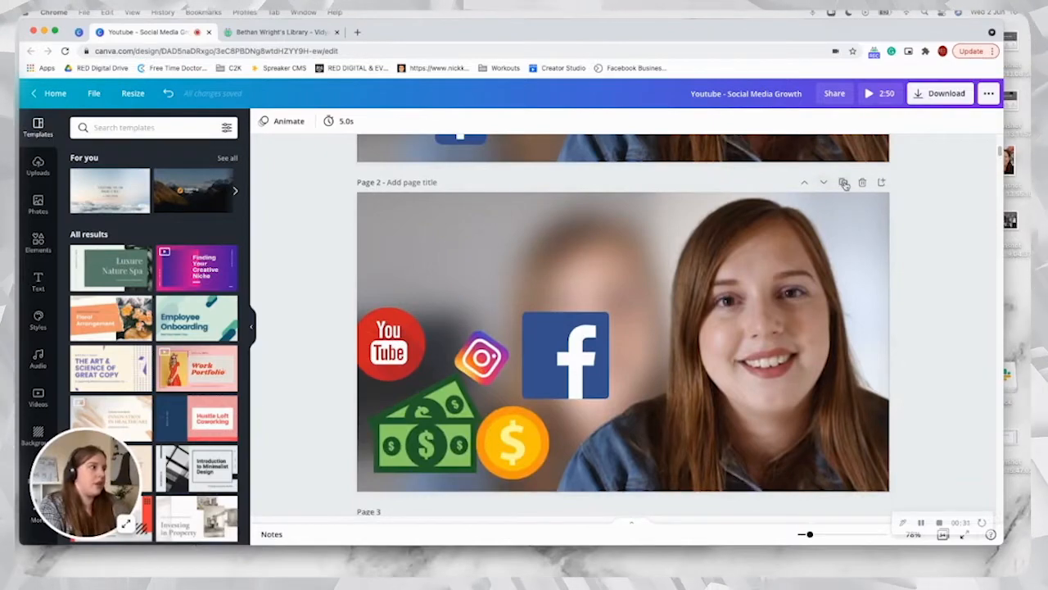
{"action": "left_click", "coordinate": [844, 184]}
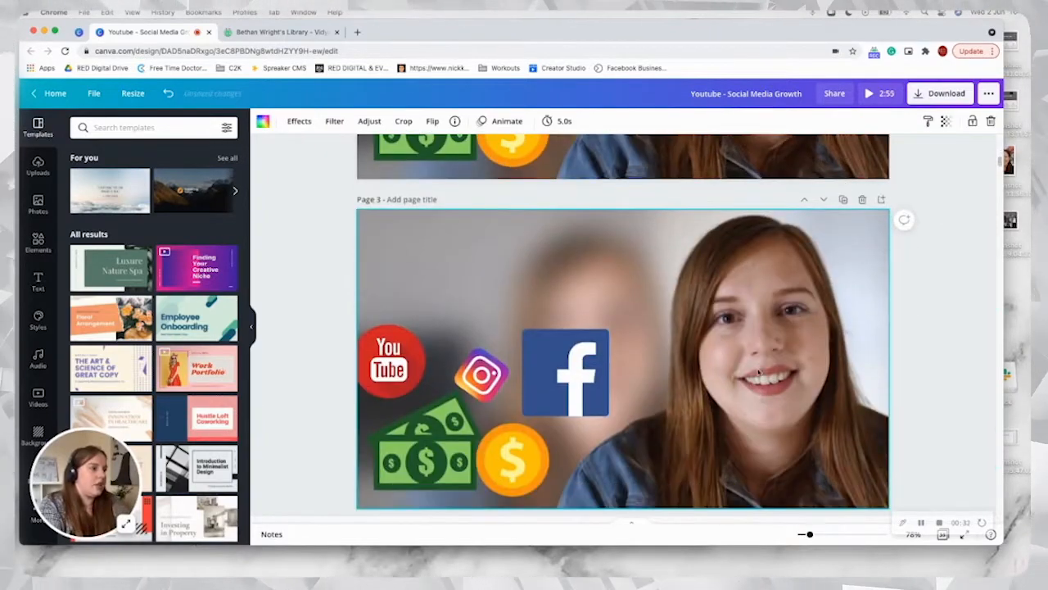
Step: Delete the cut-out portrait and all the social media and money icons from page 3, leaving only the background photo
{"action": "key", "text": "Delete"}
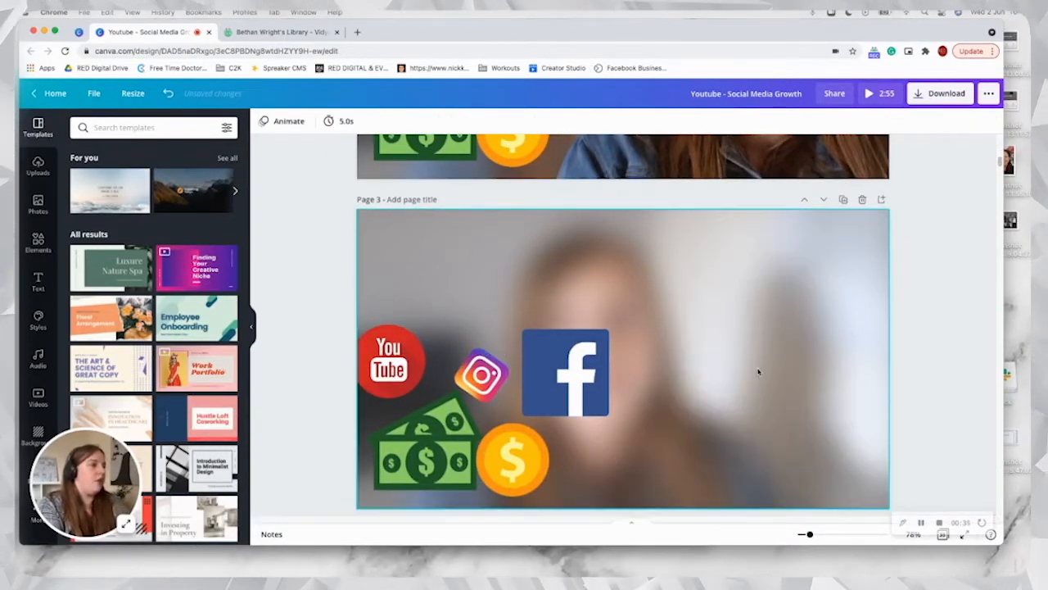
{"action": "left_click_drag", "start_coordinate": [391, 308], "coordinate": [636, 449]}
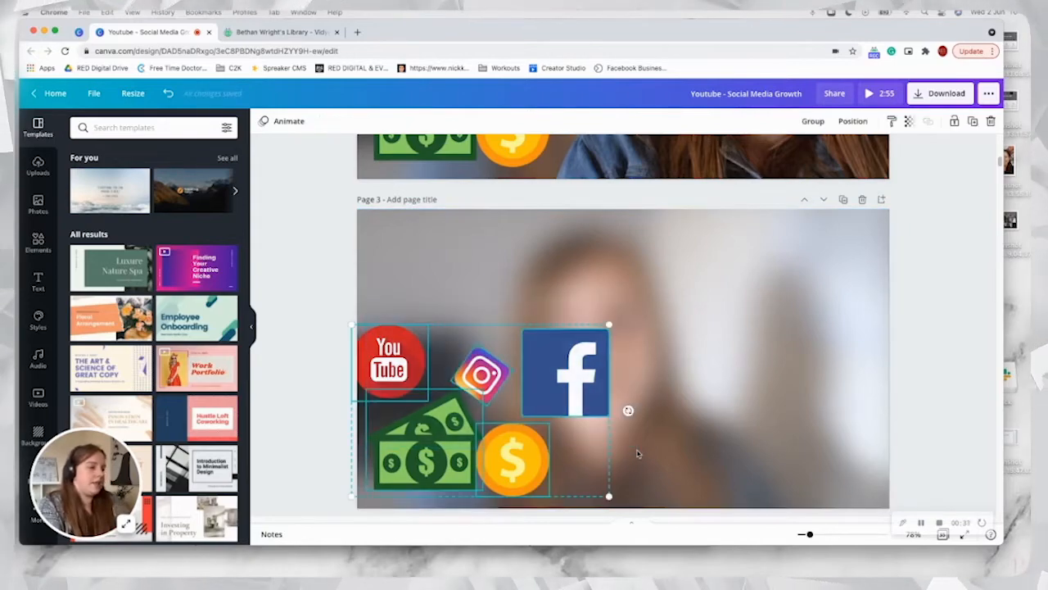
{"action": "key", "text": "Delete"}
Step: Set both the blur and the brightness of page 3's background photo to 0
{"action": "right_click", "coordinate": [638, 453]}
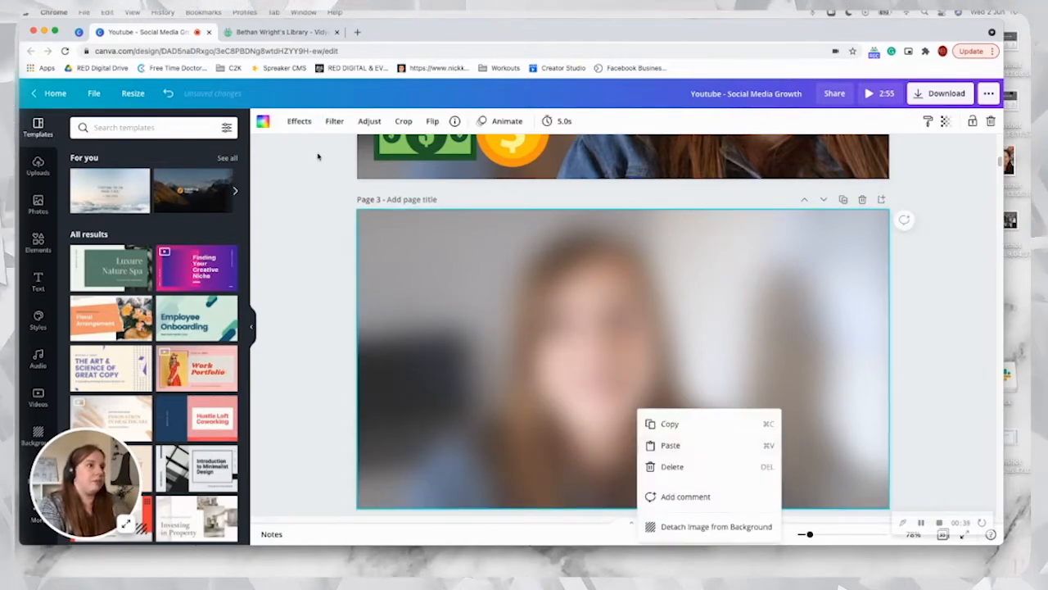
{"action": "left_click", "coordinate": [366, 120]}
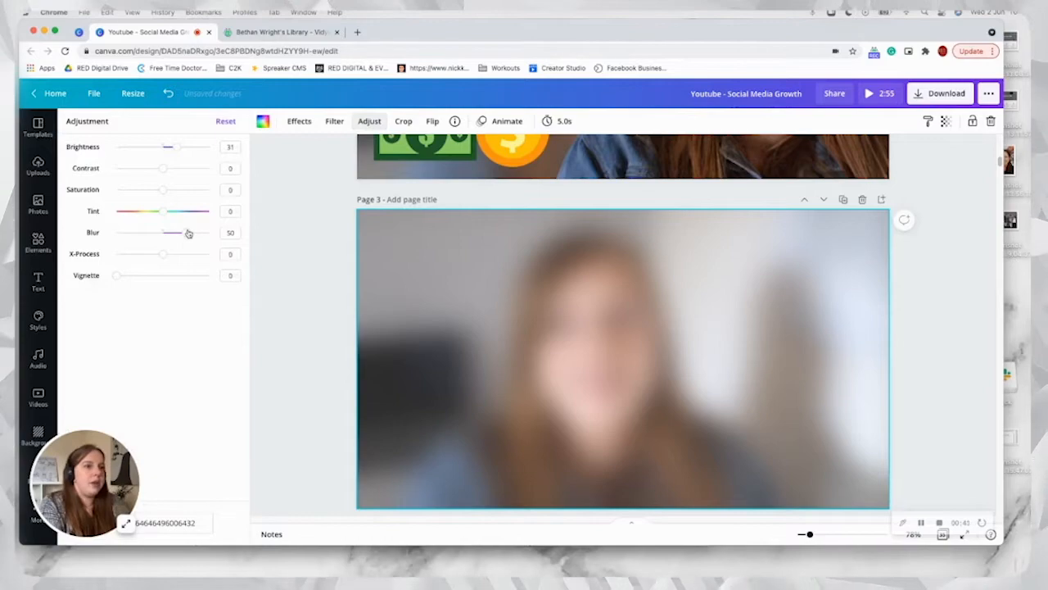
{"action": "left_click_drag", "start_coordinate": [188, 234], "coordinate": [164, 233]}
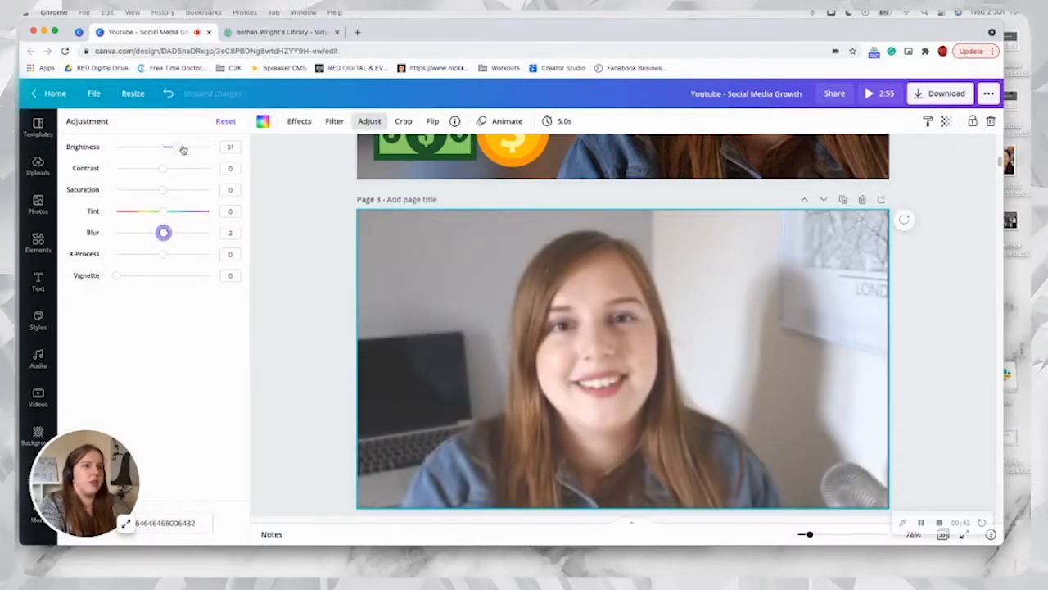
{"action": "left_click_drag", "start_coordinate": [184, 150], "coordinate": [164, 148]}
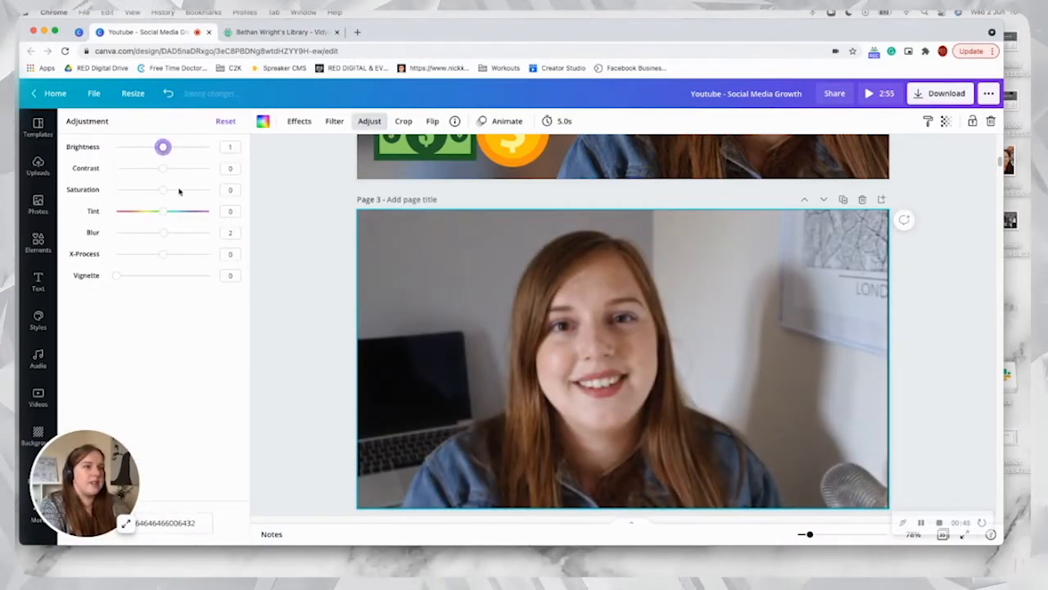
{"action": "left_click_drag", "start_coordinate": [166, 232], "coordinate": [163, 233]}
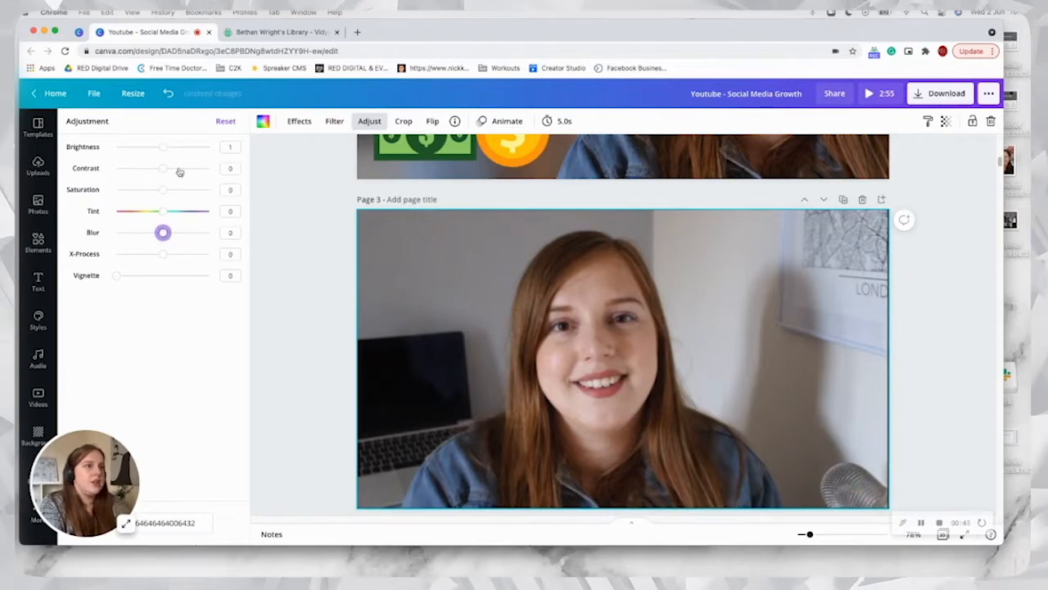
{"action": "left_click_drag", "start_coordinate": [165, 147], "coordinate": [163, 147]}
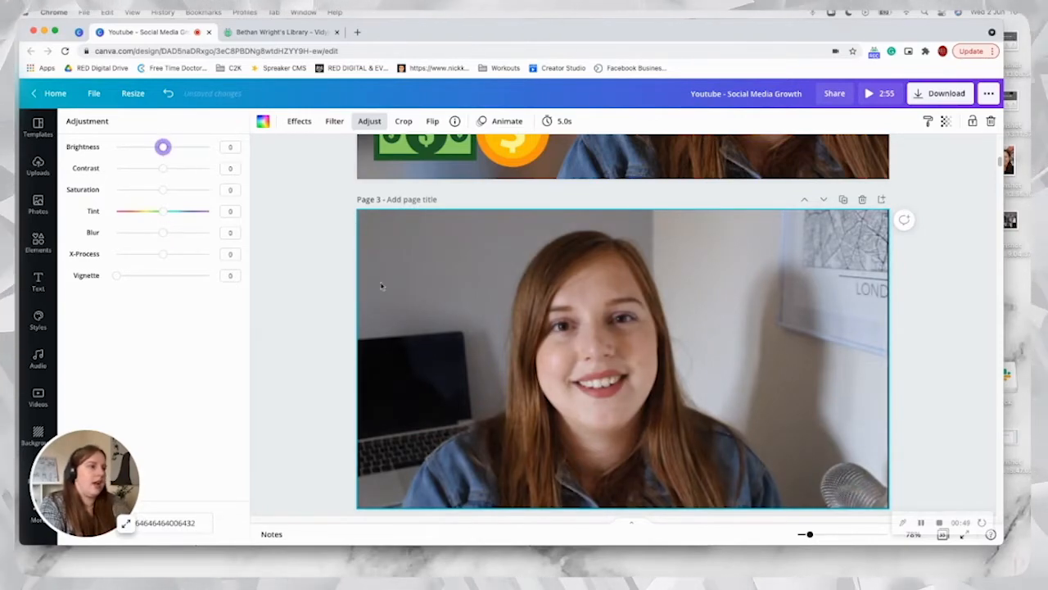
{"action": "left_click", "coordinate": [331, 276]}
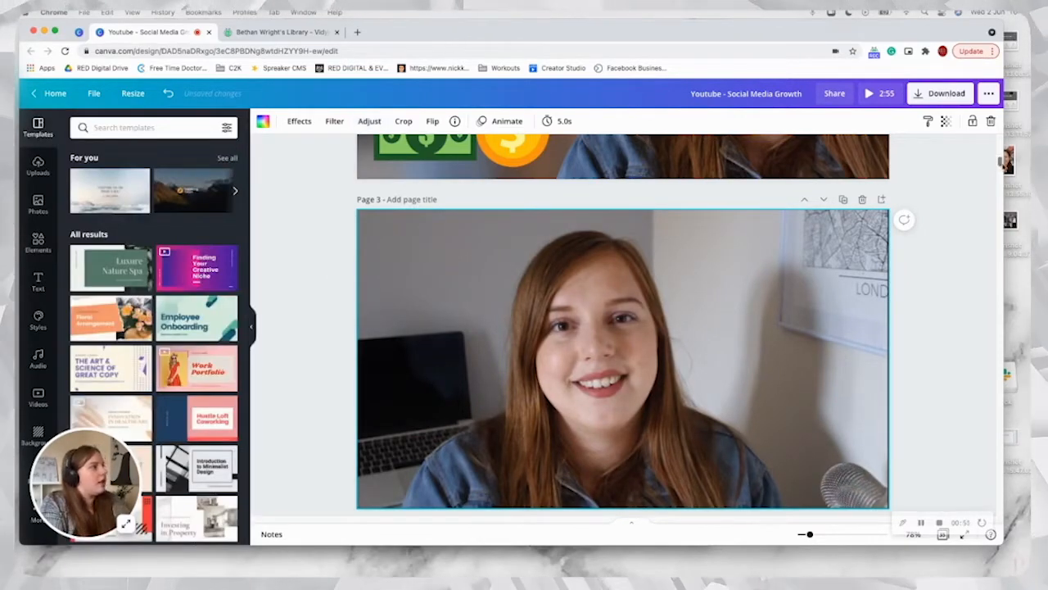
Step: Review the layouts, portraits and titles of the existing thumbnails from page 3 through page 14 and back
{"action": "mouse_move", "coordinate": [999, 162]}
{"action": "left_mouse_down"}
{"action": "mouse_move", "coordinate": [1000, 187]}
{"action": "mouse_move", "coordinate": [994, 161]}
{"action": "left_mouse_up"}
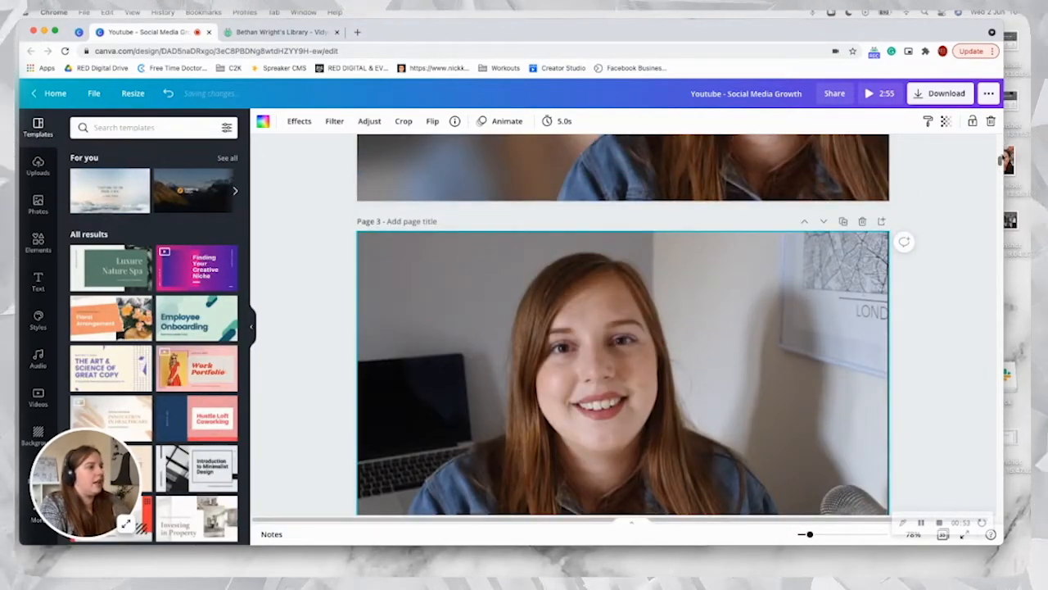
{"action": "scroll", "coordinate": [999, 160], "scroll_direction": "up", "scroll_amount": 3}
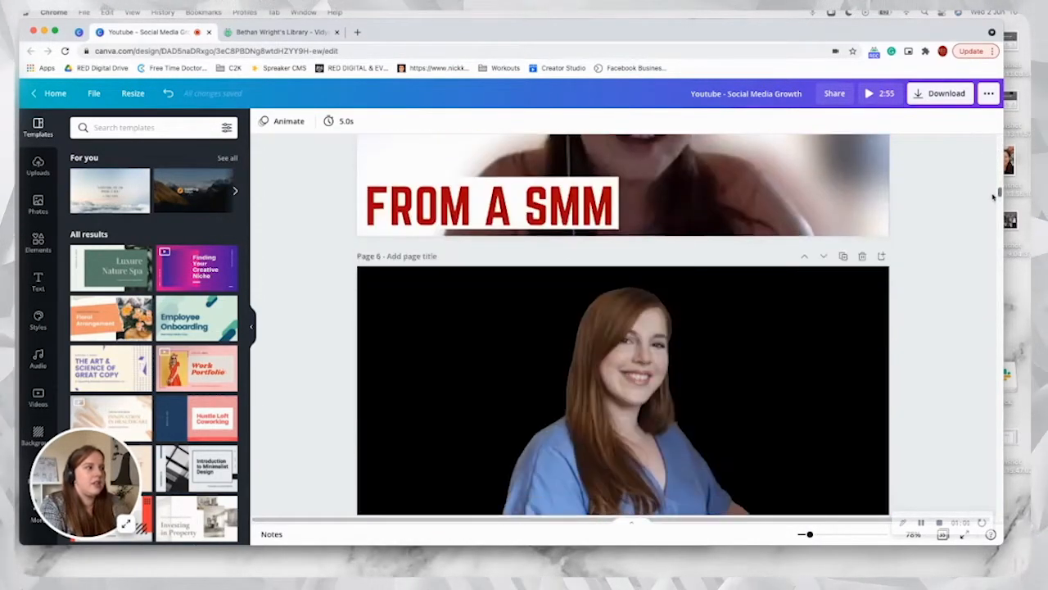
{"action": "scroll", "coordinate": [989, 238], "scroll_direction": "down", "scroll_amount": 2}
{"action": "scroll", "coordinate": [989, 230], "scroll_direction": "up", "scroll_amount": 5}
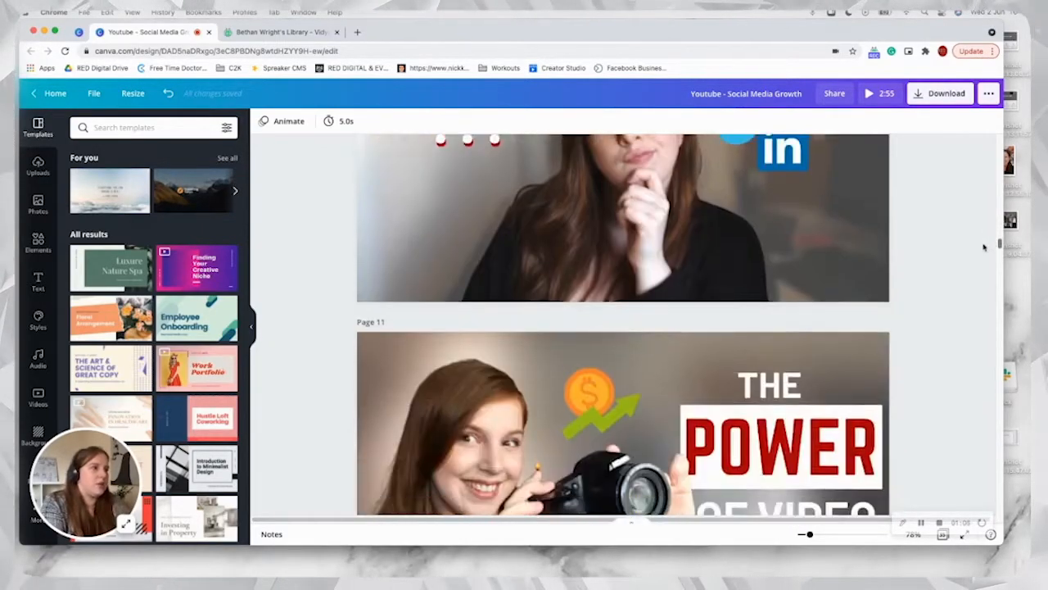
{"action": "scroll", "coordinate": [982, 270], "scroll_direction": "down", "scroll_amount": 10}
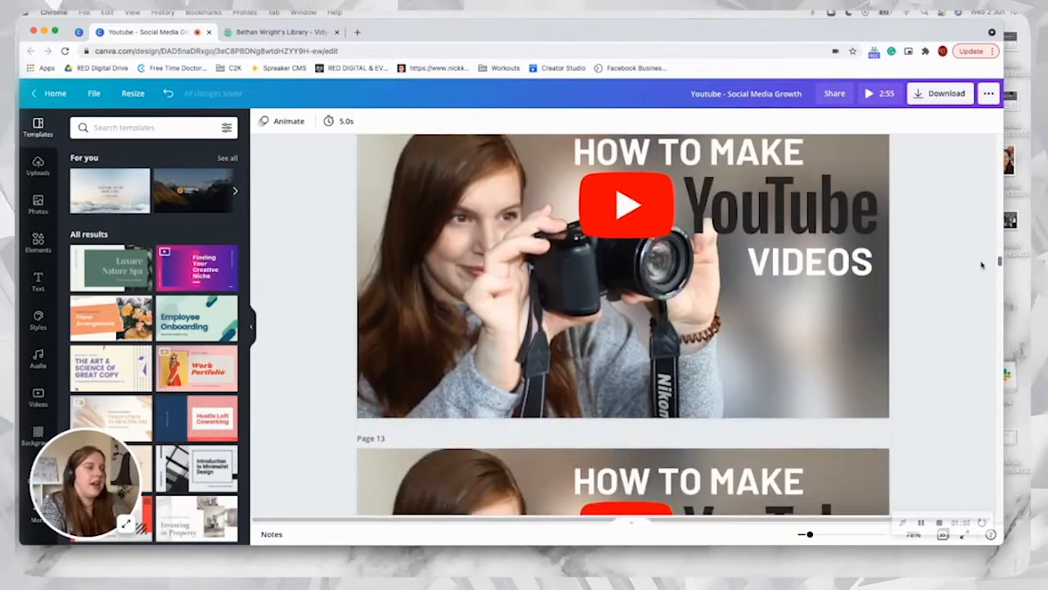
{"action": "scroll", "coordinate": [979, 281], "scroll_direction": "down", "scroll_amount": 3}
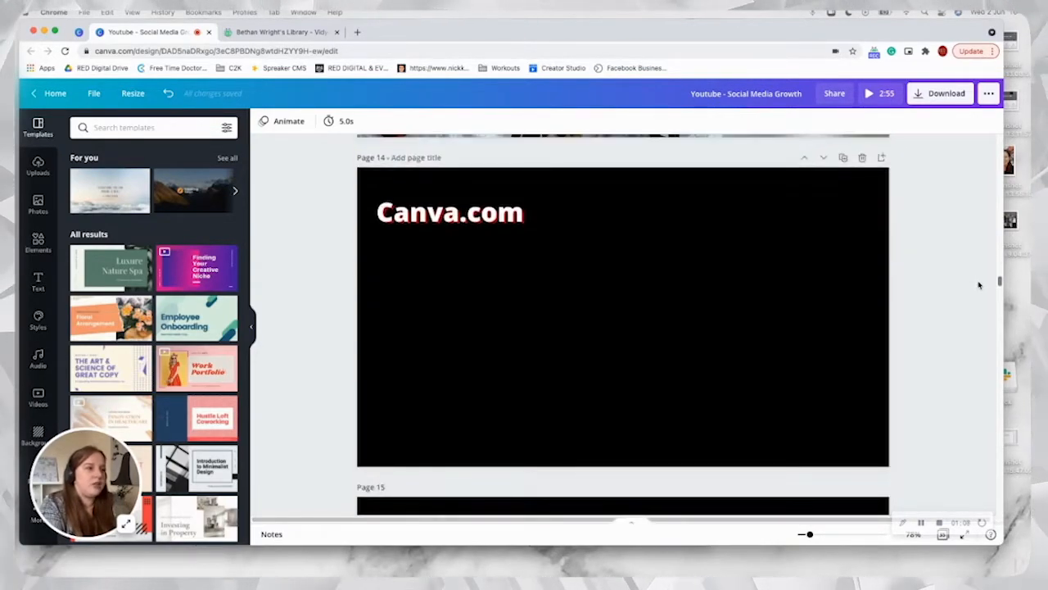
{"action": "scroll", "coordinate": [978, 274], "scroll_direction": "up", "scroll_amount": 10}
{"action": "scroll", "coordinate": [977, 261], "scroll_direction": "up", "scroll_amount": 2}
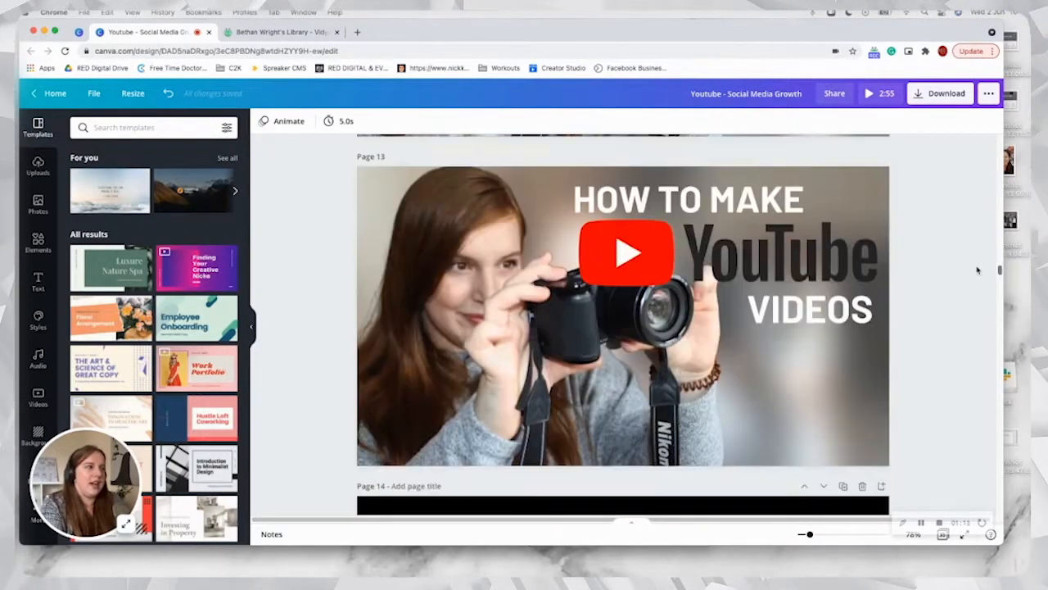
{"action": "scroll", "coordinate": [976, 255], "scroll_direction": "down", "scroll_amount": 2}
{"action": "scroll", "coordinate": [975, 248], "scroll_direction": "up", "scroll_amount": 4}
{"action": "scroll", "coordinate": [976, 247], "scroll_direction": "up", "scroll_amount": 15}
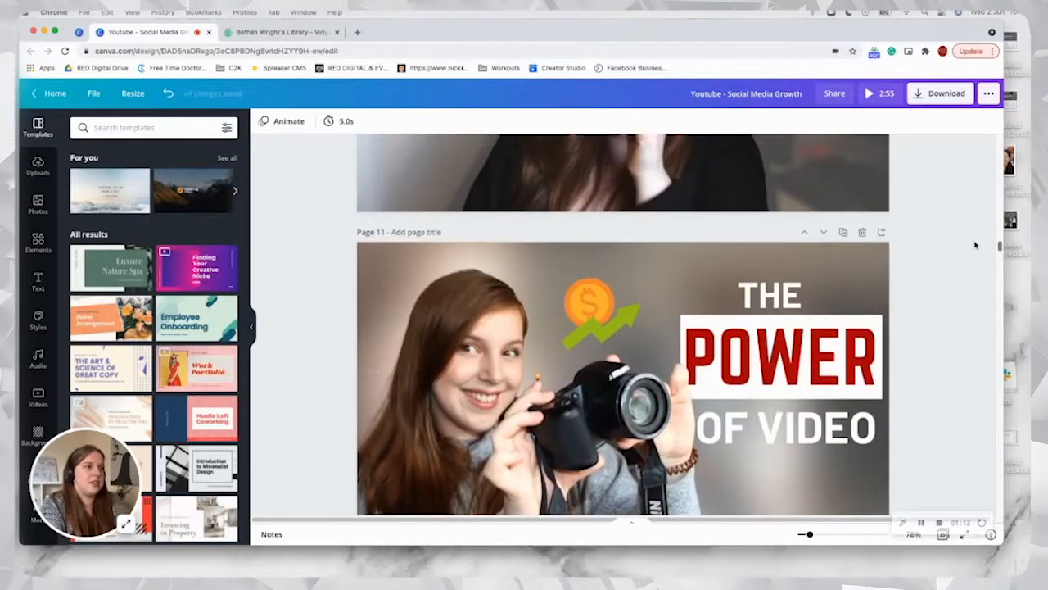
{"action": "scroll", "coordinate": [966, 192], "scroll_direction": "up", "scroll_amount": 8}
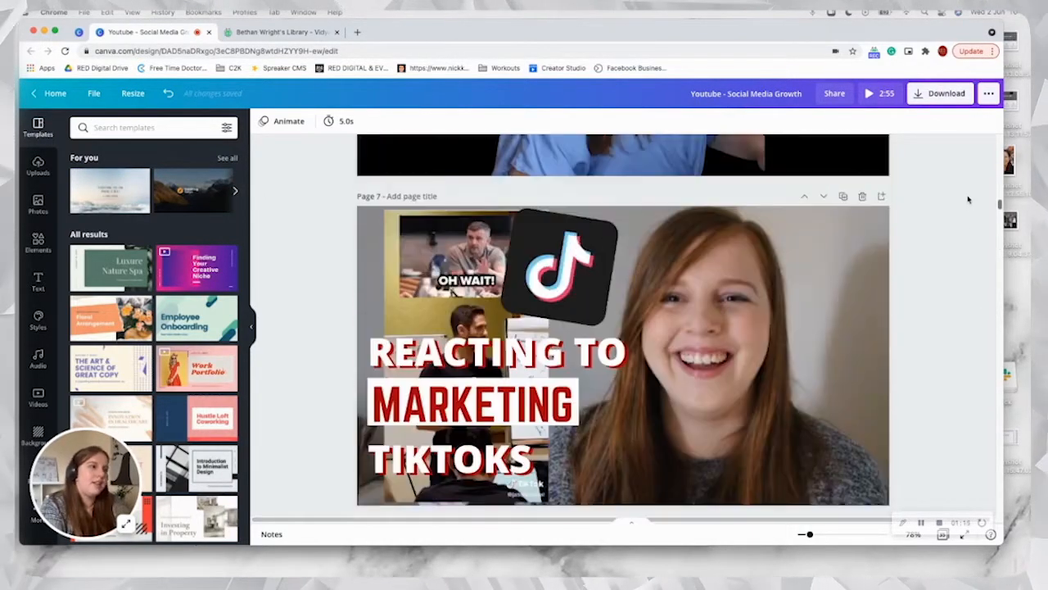
{"action": "scroll", "coordinate": [963, 168], "scroll_direction": "up", "scroll_amount": 8}
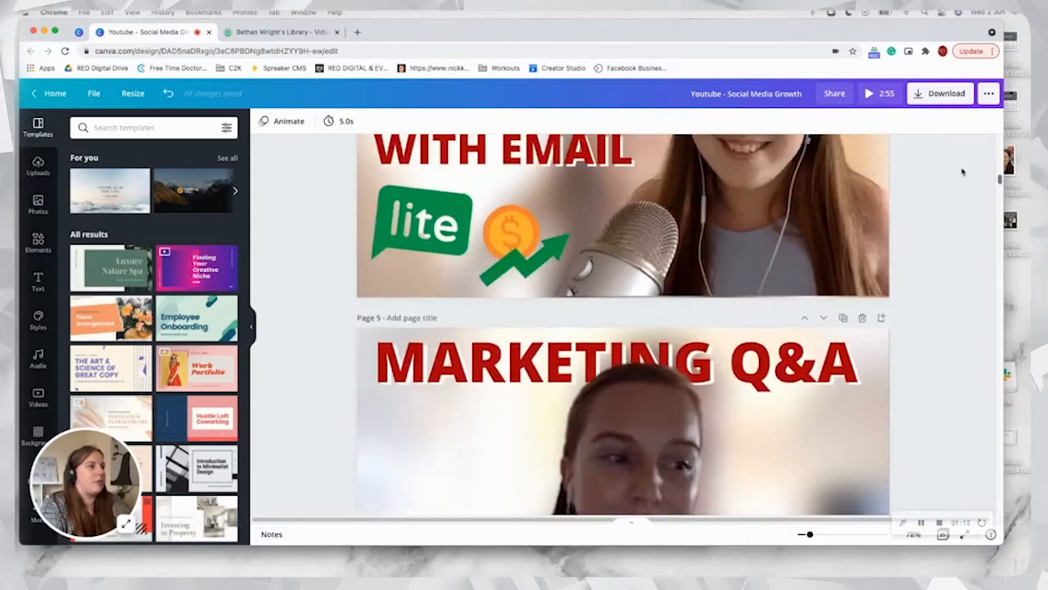
{"action": "scroll", "coordinate": [964, 154], "scroll_direction": "up", "scroll_amount": 3}
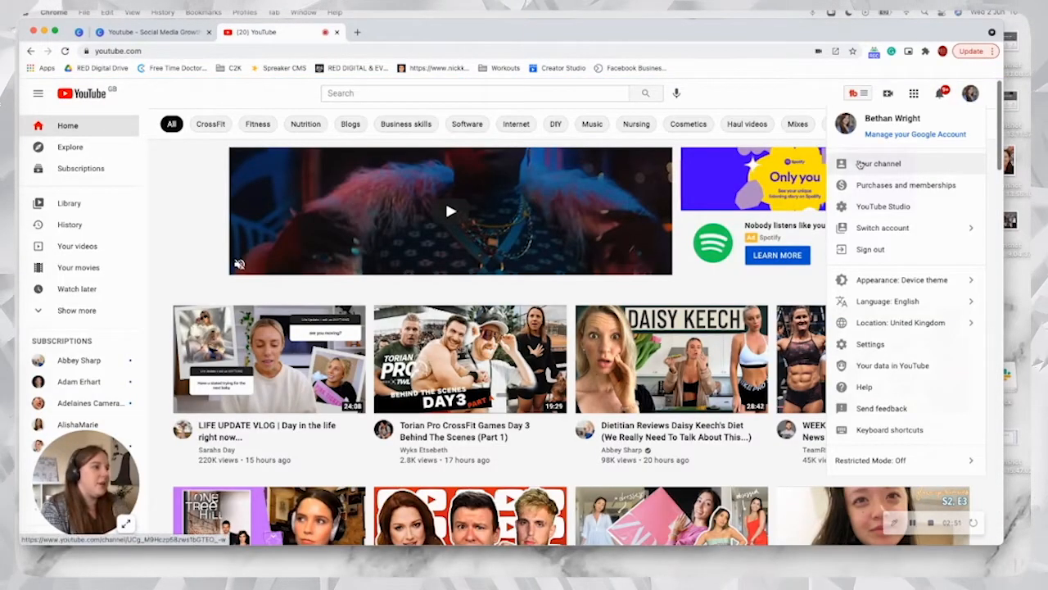
Step: On YouTube, open your own channel and show its featured video "Social Media Marketing 101 - How to GROW on Social Media" in full screen
{"action": "left_click", "coordinate": [874, 164]}
{"action": "scroll", "coordinate": [646, 227], "scroll_direction": "down", "scroll_amount": 3}
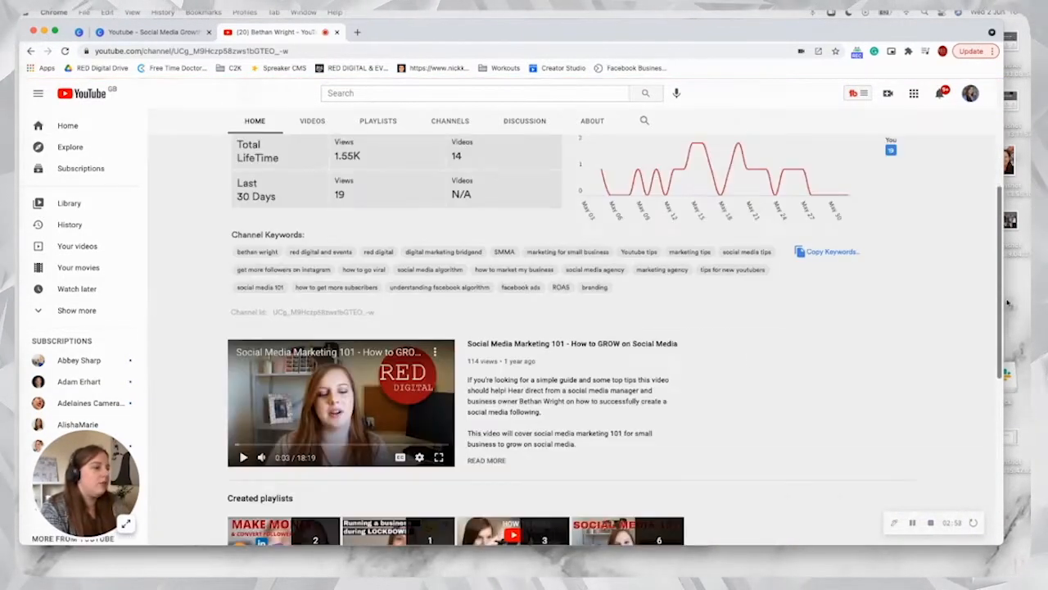
{"action": "scroll", "coordinate": [1001, 304], "scroll_direction": "down", "scroll_amount": 4}
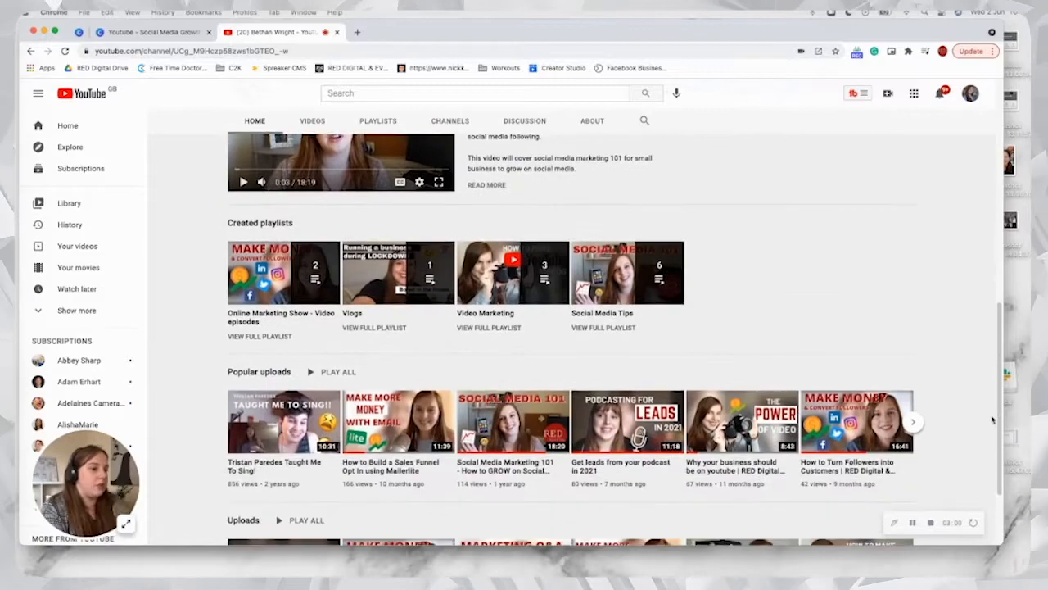
{"action": "scroll", "coordinate": [984, 321], "scroll_direction": "up", "scroll_amount": 3}
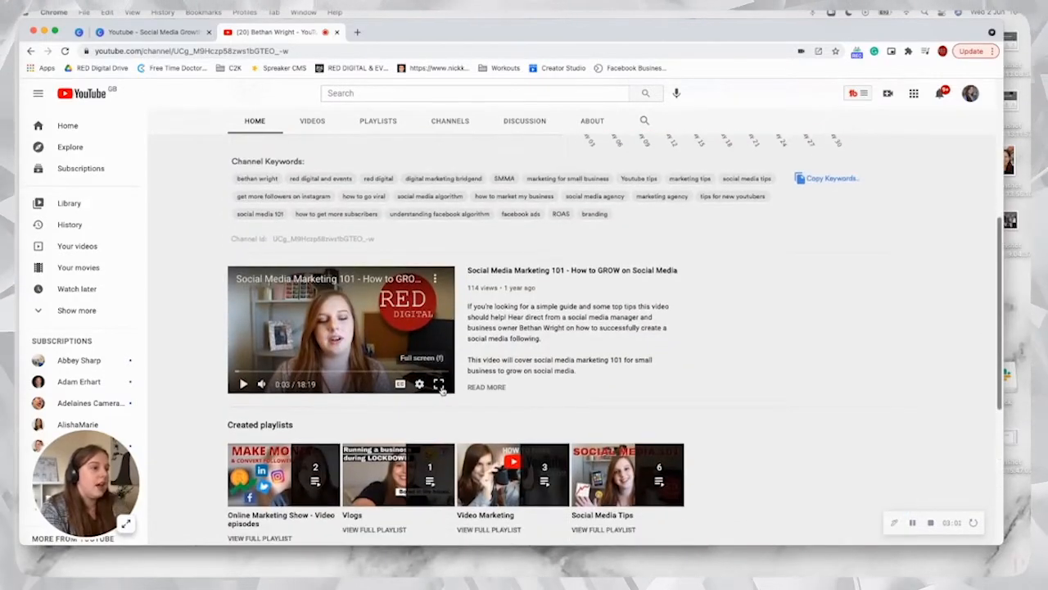
{"action": "left_click", "coordinate": [438, 383]}
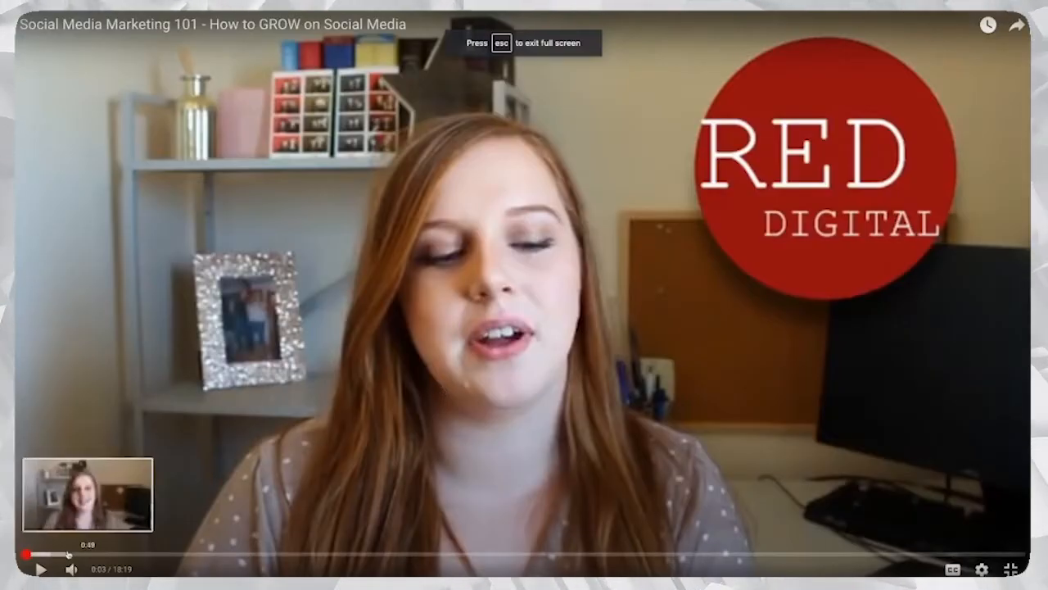
Step: Seek through the paused video to the smiling, waving frame at 0:23
{"action": "left_click", "coordinate": [68, 555]}
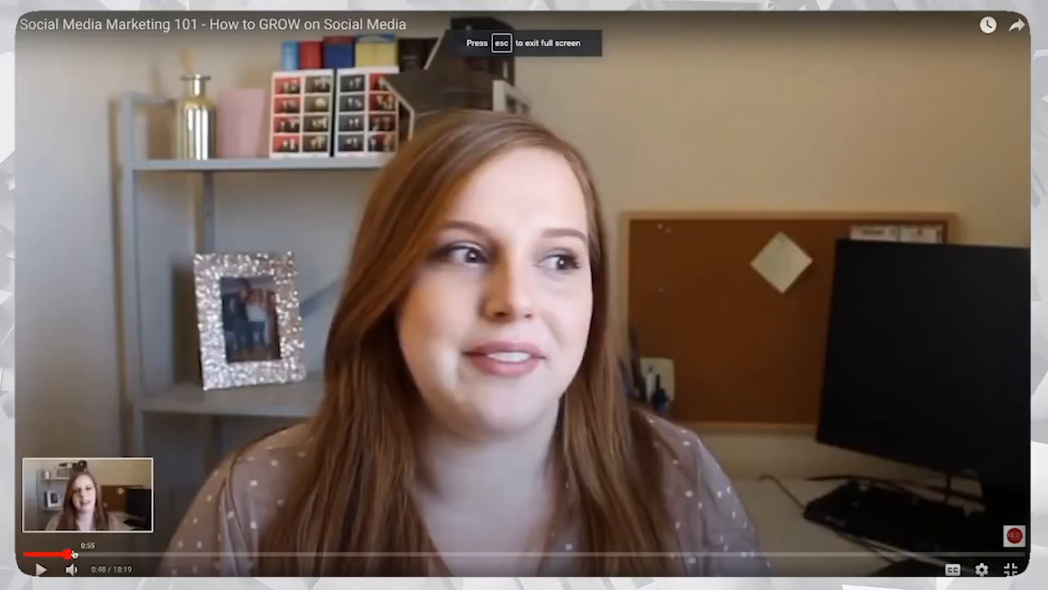
{"action": "key", "text": "Left"}
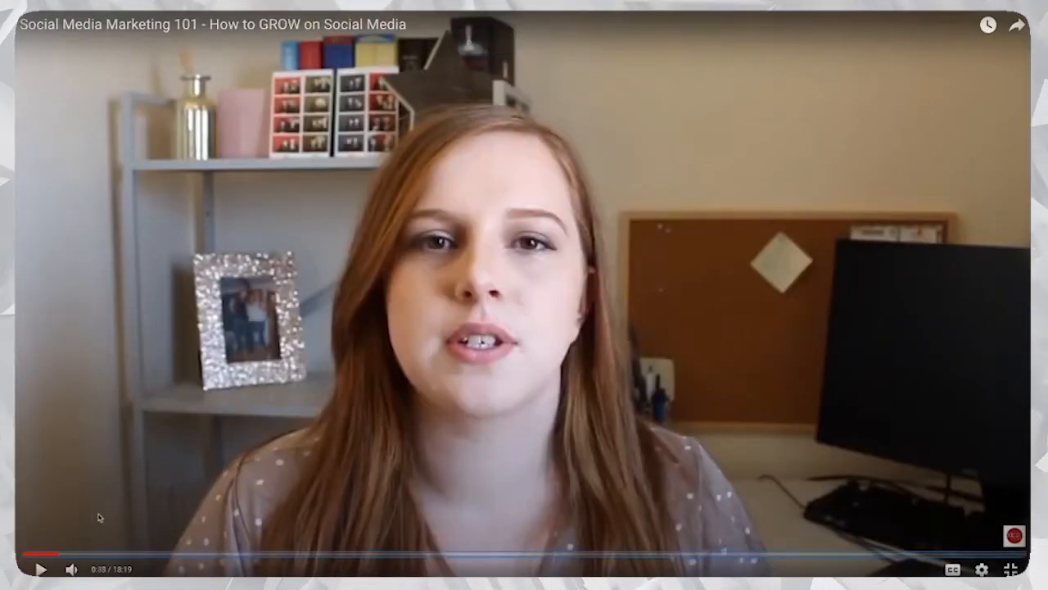
{"action": "key", "text": "Right"}
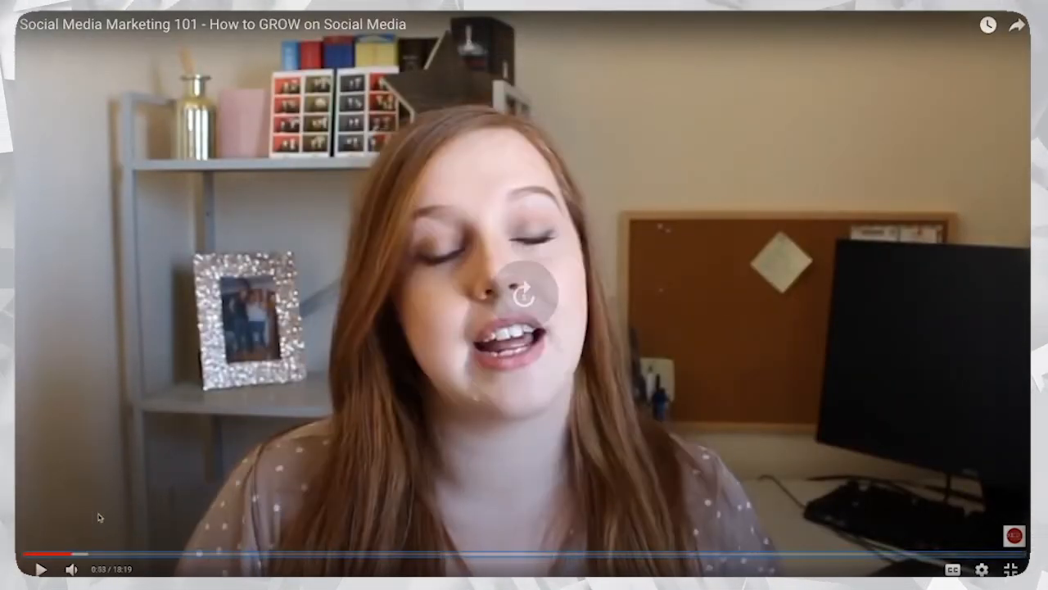
{"action": "key", "text": "Left"}
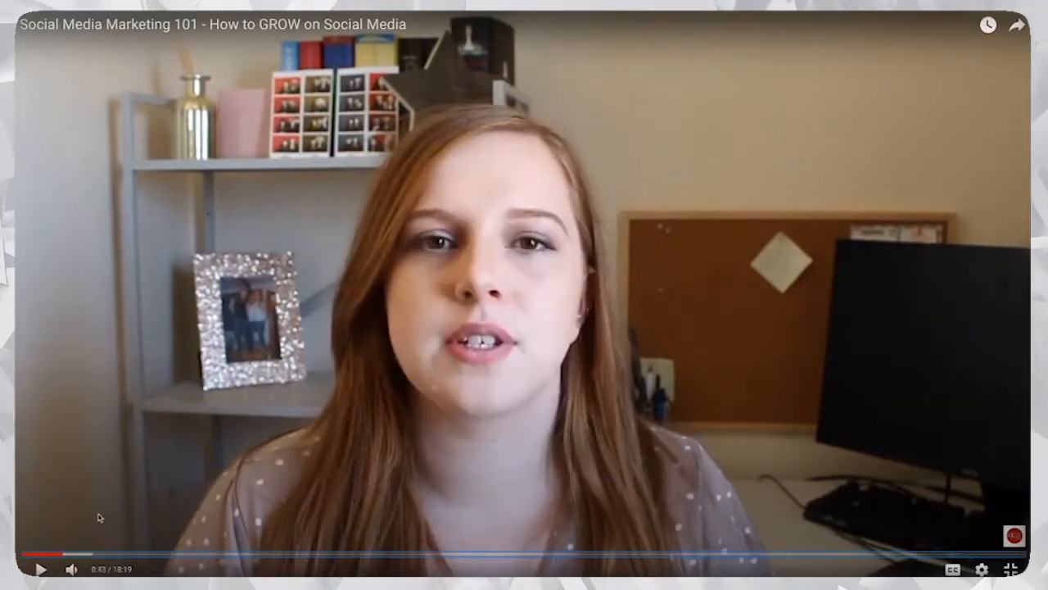
{"action": "key", "text": "Left"}
{"action": "key", "text": "Left"}
{"action": "key", "text": "Left"}
{"action": "key", "text": "Left"}
{"action": "key", "text": "Right"}
{"action": "key", "text": "Right"}
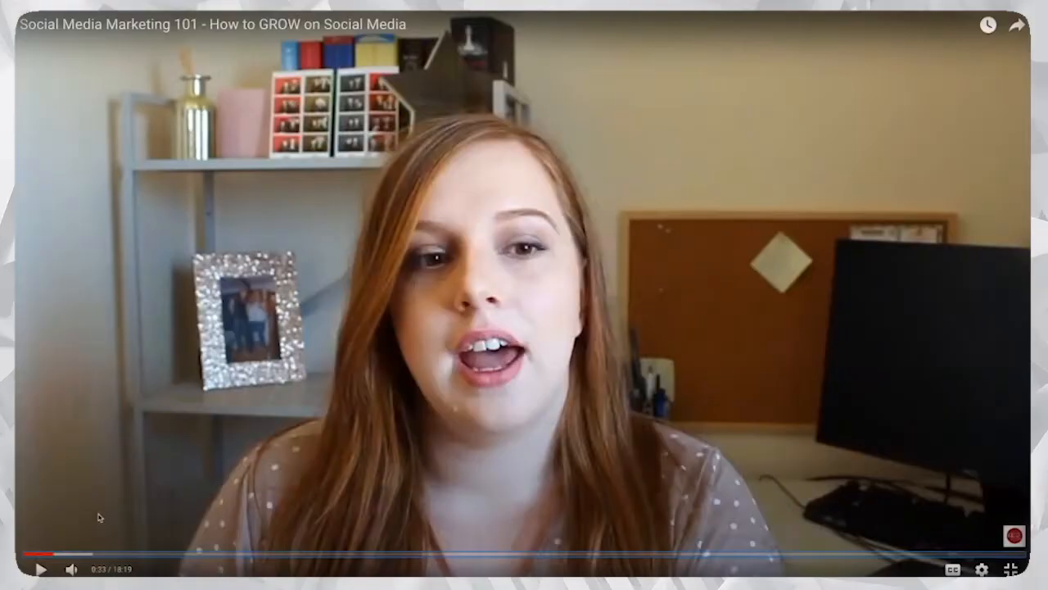
{"action": "key", "text": "Left"}
{"action": "key", "text": "Left"}
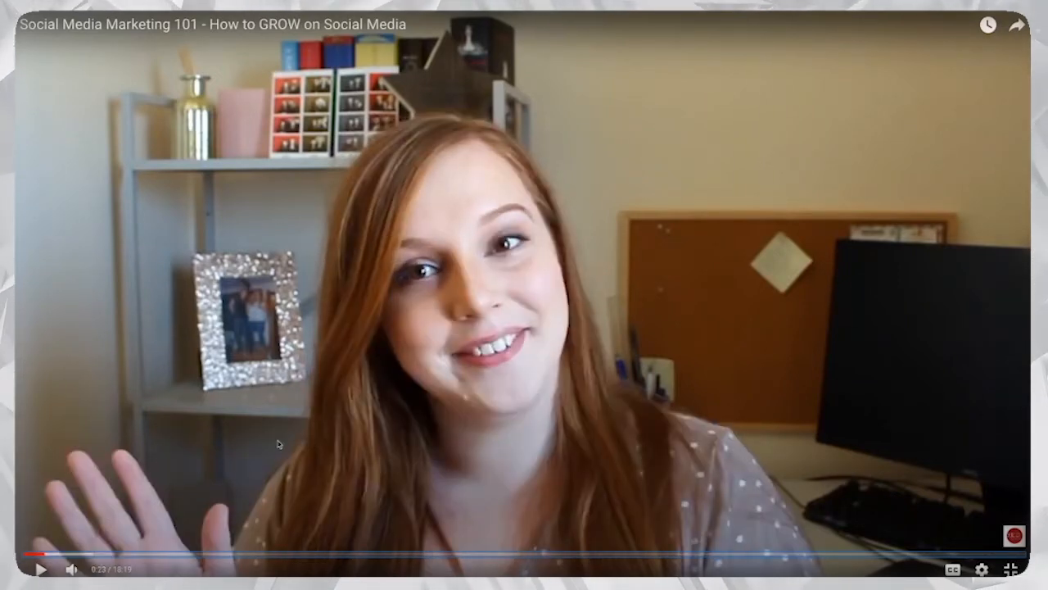
Step: Capture a screenshot of the whole video frame and save it to the Desktop
{"action": "left_click_drag", "start_coordinate": [58, 61], "coordinate": [968, 542]}
{"action": "right_click", "coordinate": [962, 524]}
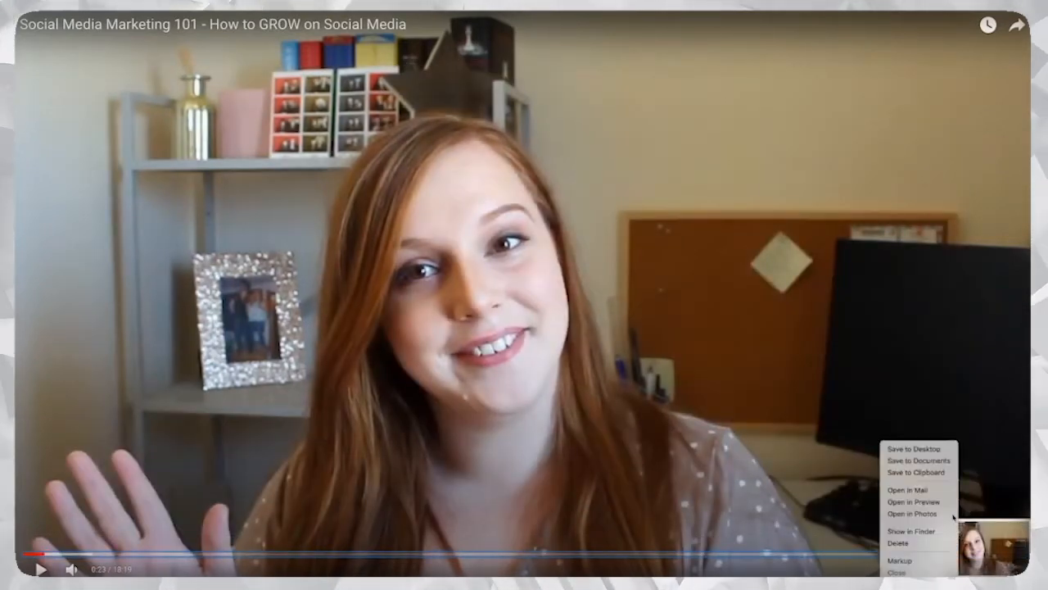
{"action": "left_click", "coordinate": [914, 449]}
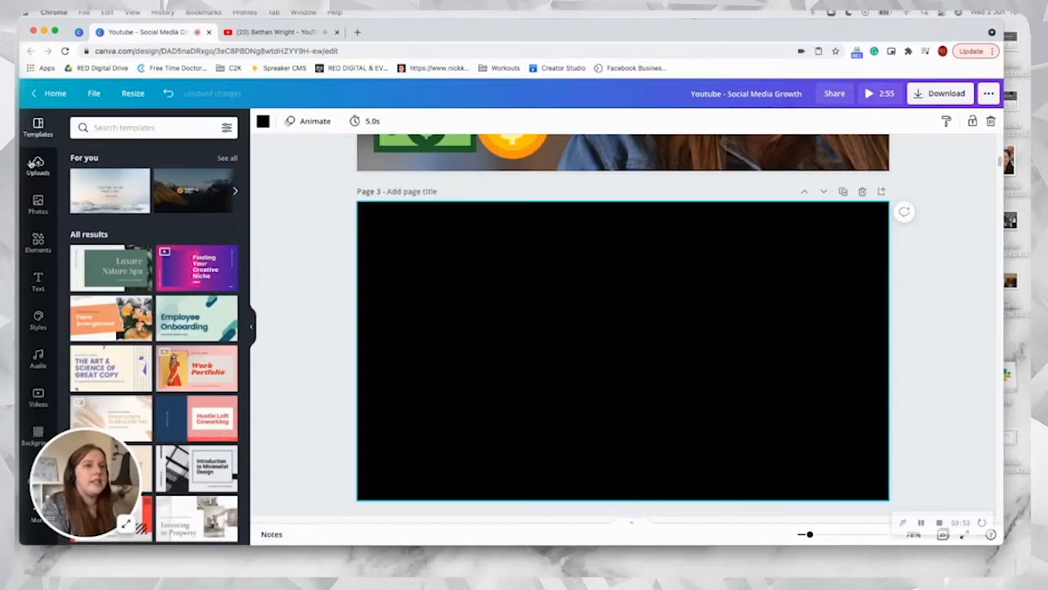
Step: In the Canva design, upload the Desktop file "Screenshot 2021-06-02 at 16.18.27" from the device
{"action": "left_click", "coordinate": [36, 164]}
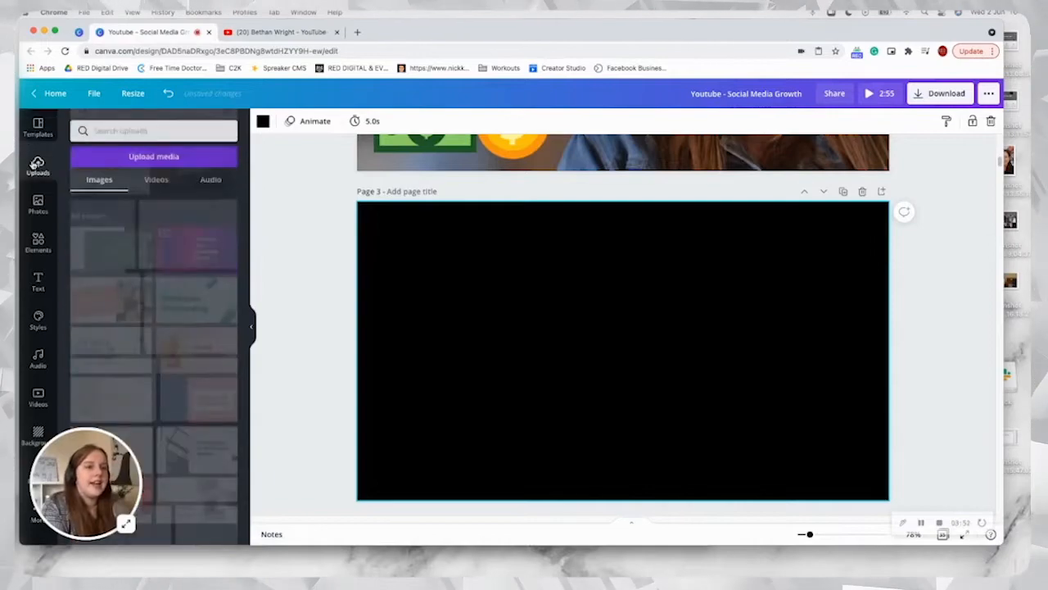
{"action": "left_click", "coordinate": [174, 155]}
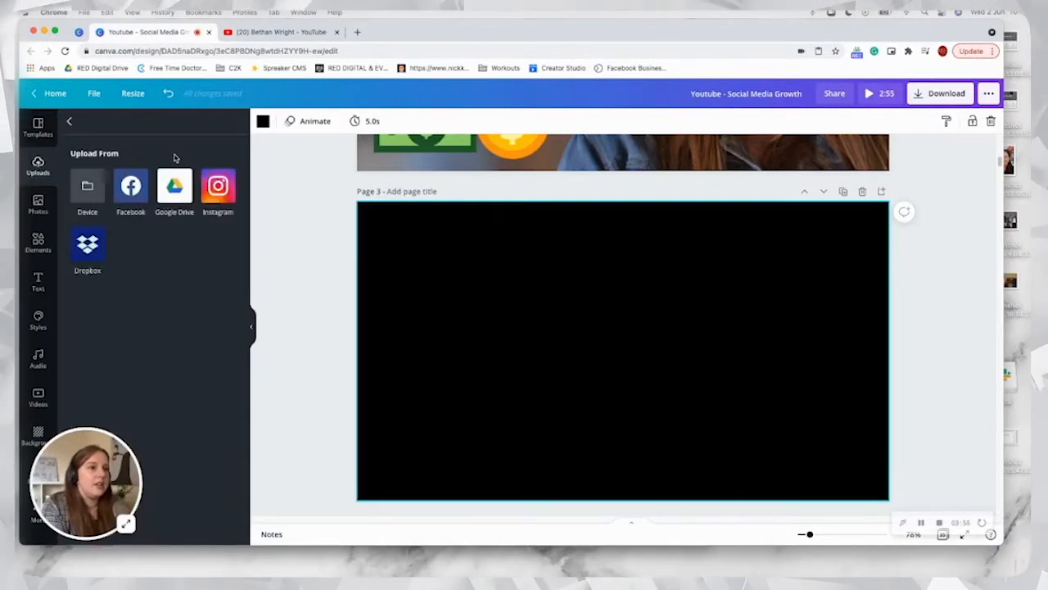
{"action": "left_click", "coordinate": [88, 187]}
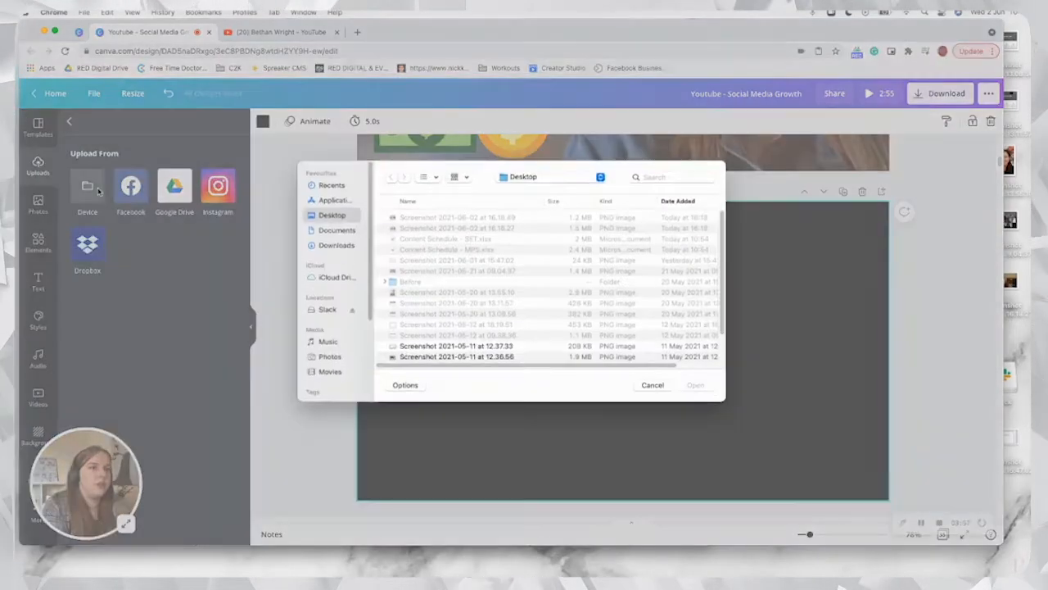
{"action": "left_click", "coordinate": [440, 219]}
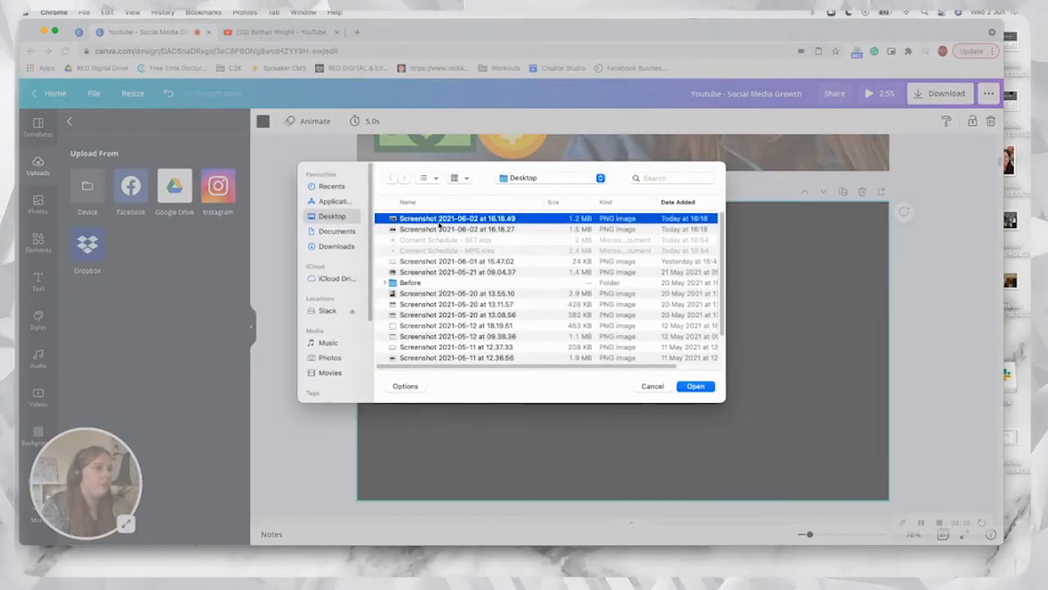
{"action": "left_click", "coordinate": [405, 229]}
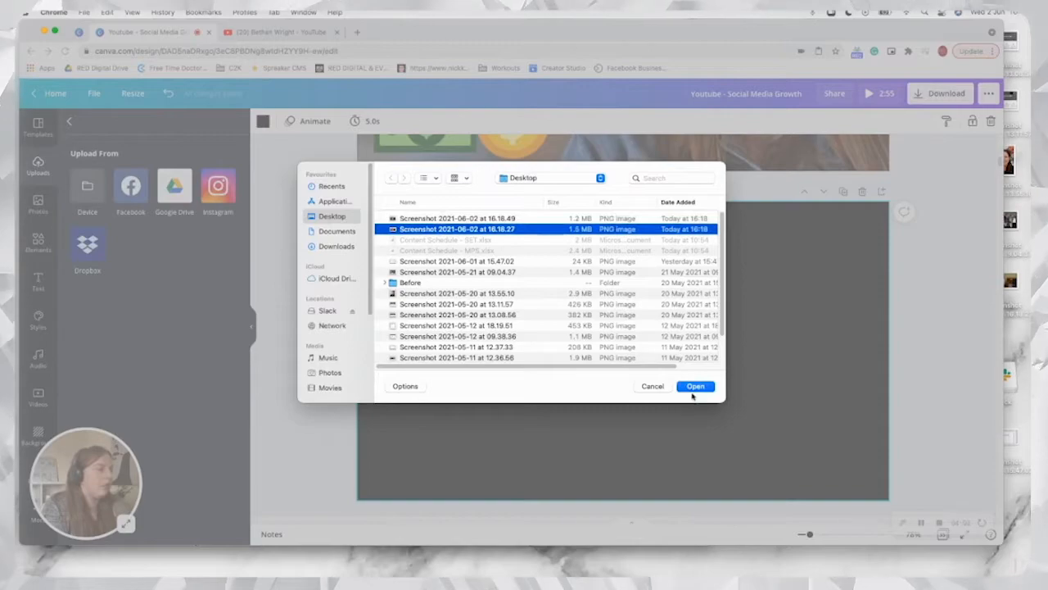
{"action": "left_click", "coordinate": [693, 387]}
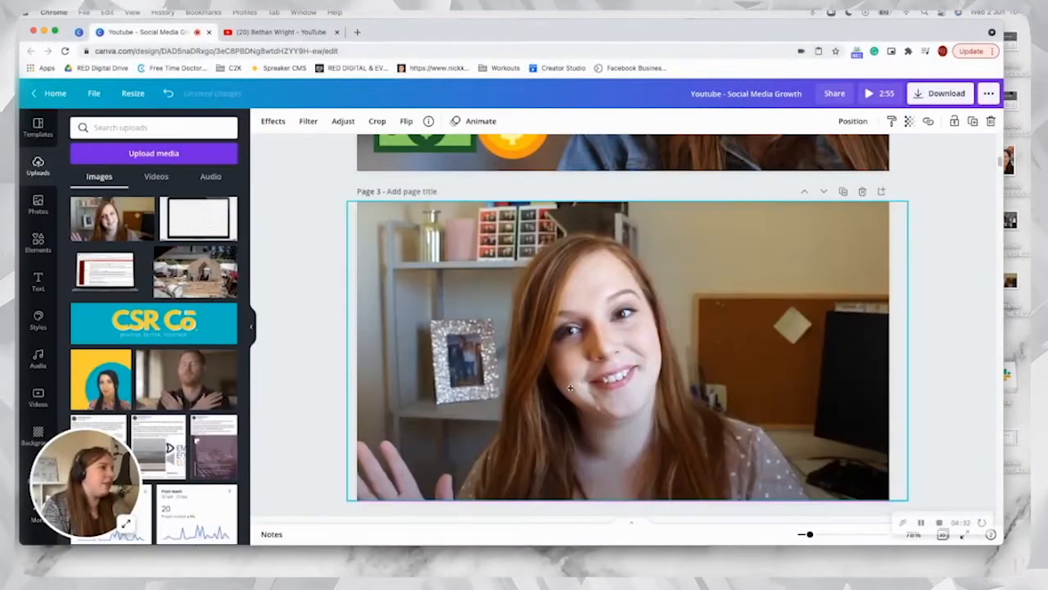
Step: Place the uploaded waving screenshot across all of page 3 and set it as the page background
{"action": "left_click_drag", "start_coordinate": [569, 389], "coordinate": [563, 389]}
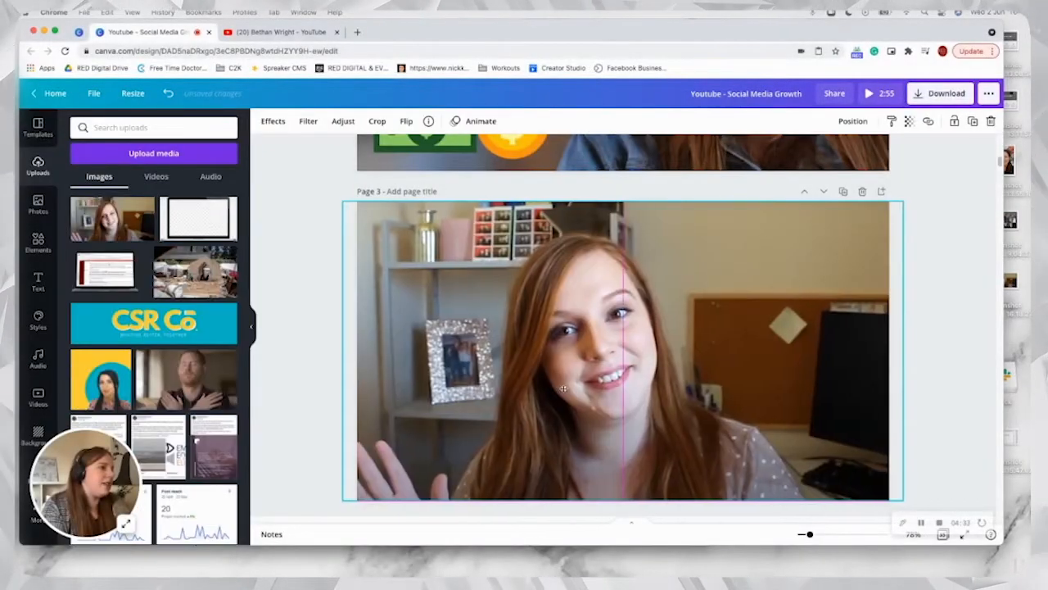
{"action": "right_click", "coordinate": [538, 373]}
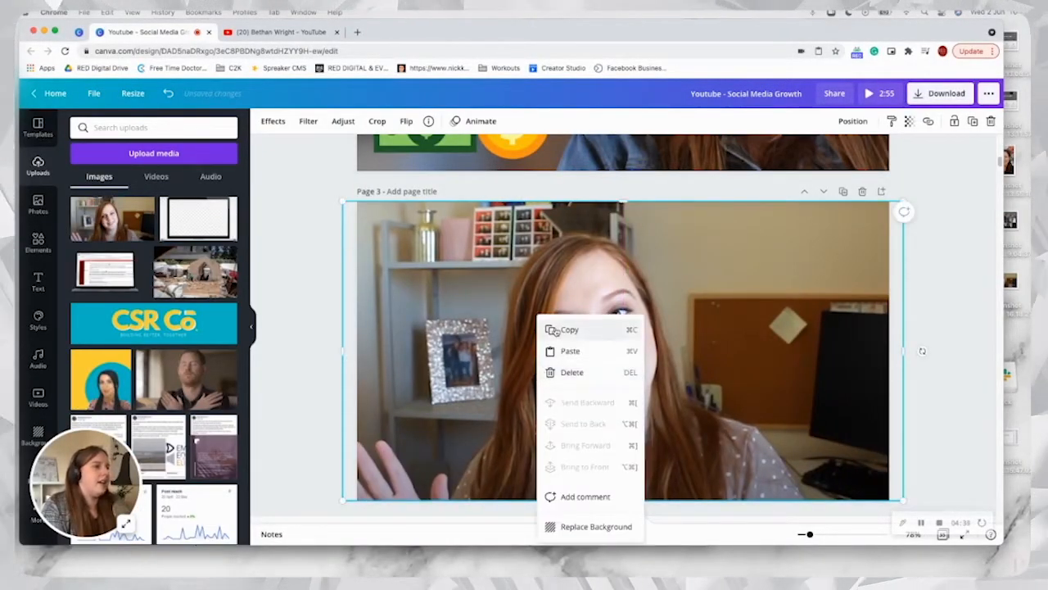
{"action": "left_click", "coordinate": [557, 330]}
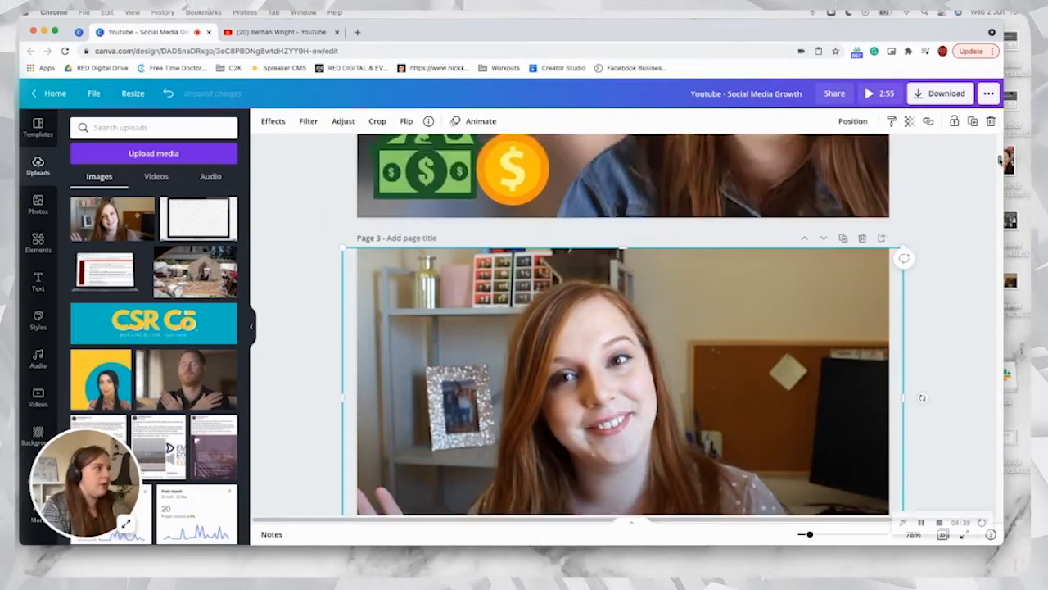
{"action": "scroll", "coordinate": [917, 245], "scroll_direction": "up", "scroll_amount": 10}
{"action": "left_click", "coordinate": [913, 167]}
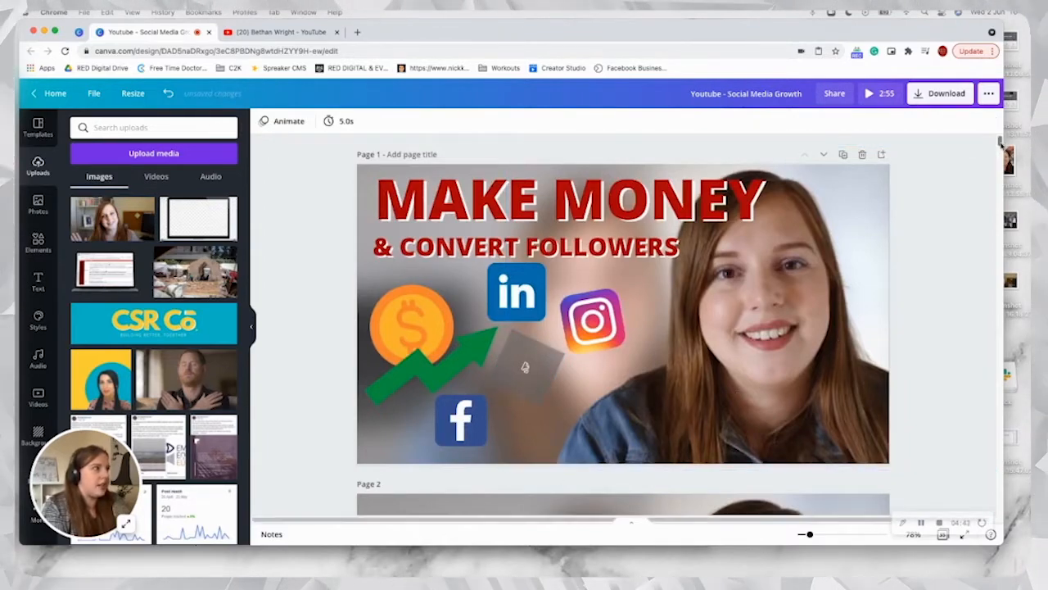
{"action": "mouse_move", "coordinate": [1000, 144]}
{"action": "left_mouse_down"}
{"action": "mouse_move", "coordinate": [1000, 174]}
{"action": "mouse_move", "coordinate": [1000, 162]}
{"action": "left_mouse_up"}
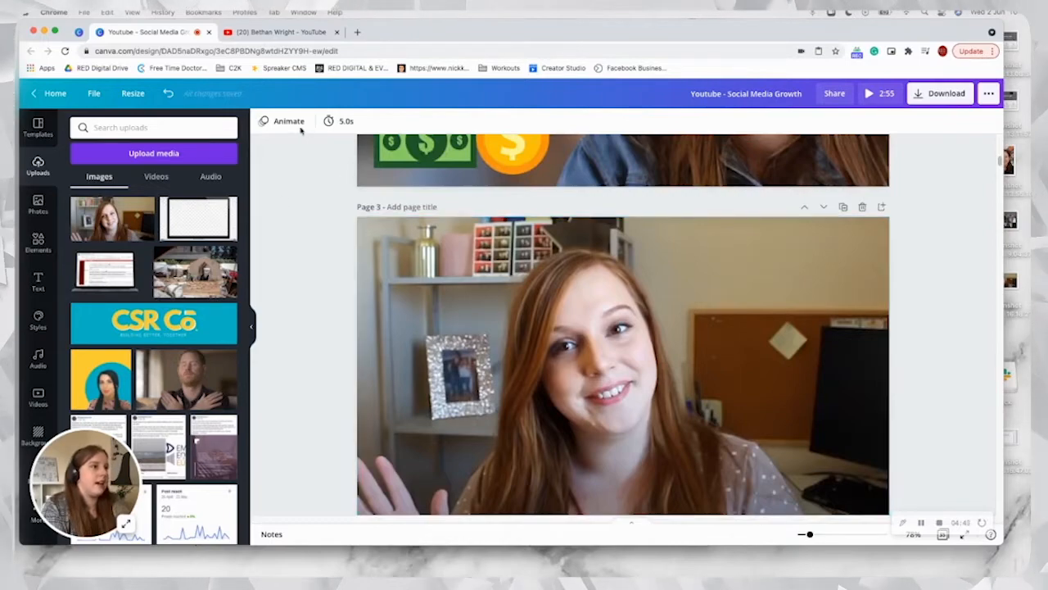
Step: Set the page 3 background photo's blur to 57 and brightness to 43, and reopen the uploaded images
{"action": "left_click", "coordinate": [432, 285]}
{"action": "left_click", "coordinate": [366, 121]}
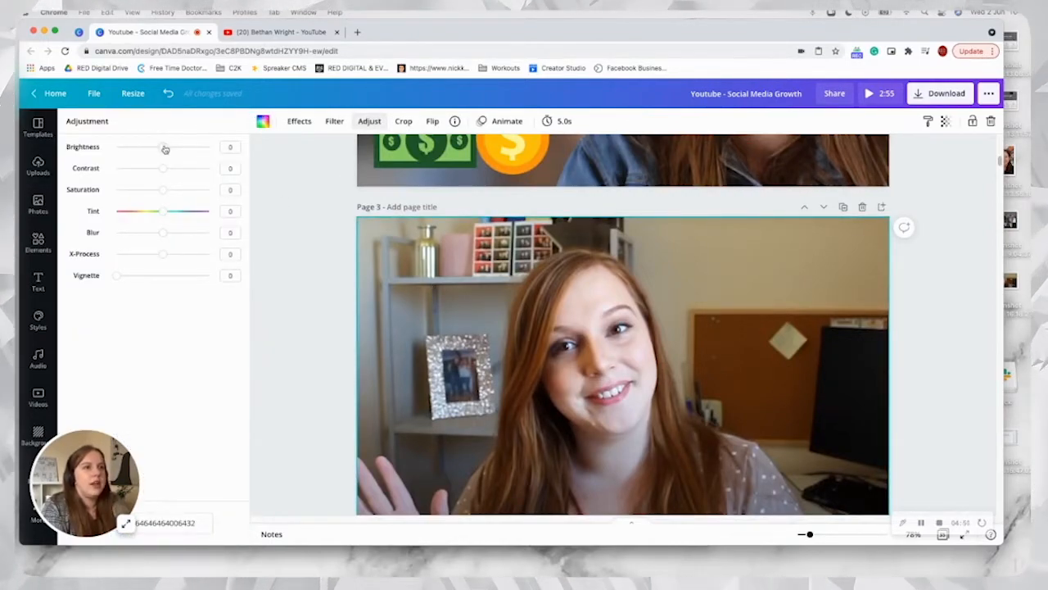
{"action": "left_click_drag", "start_coordinate": [164, 234], "coordinate": [190, 232]}
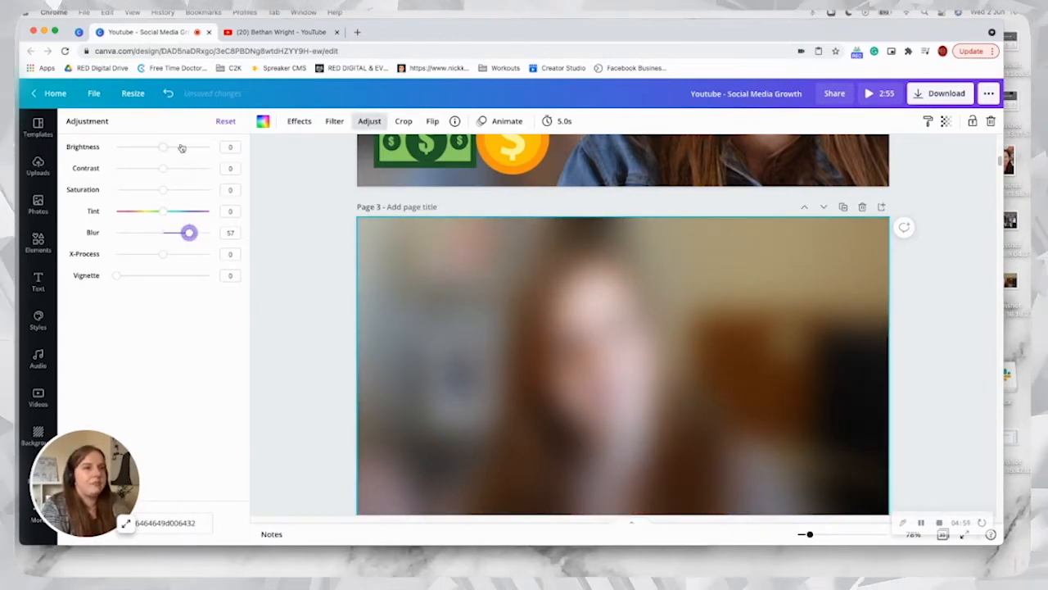
{"action": "left_click_drag", "start_coordinate": [176, 151], "coordinate": [183, 147]}
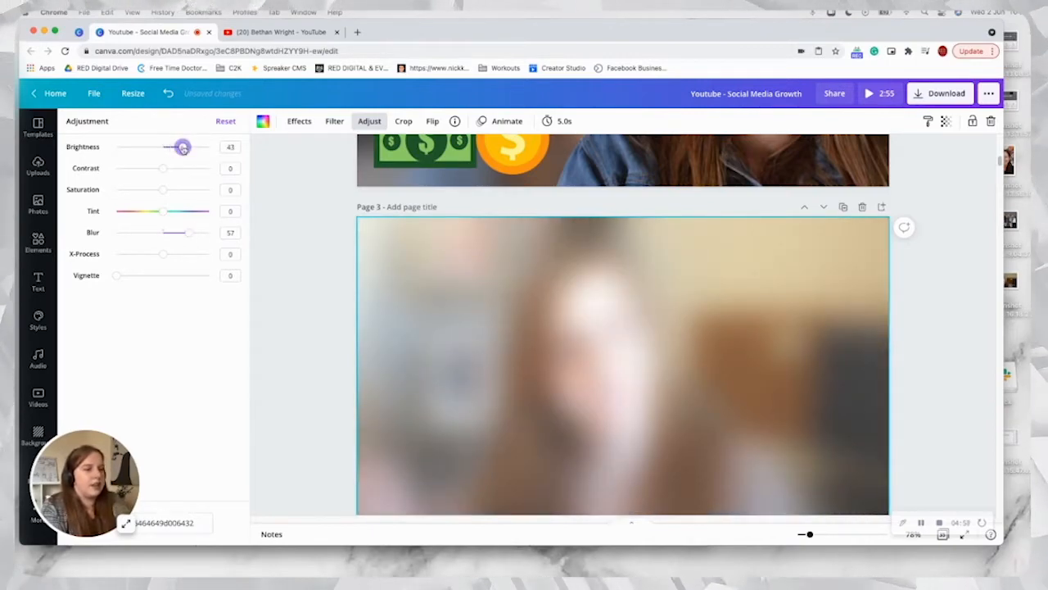
{"action": "left_click", "coordinate": [38, 164]}
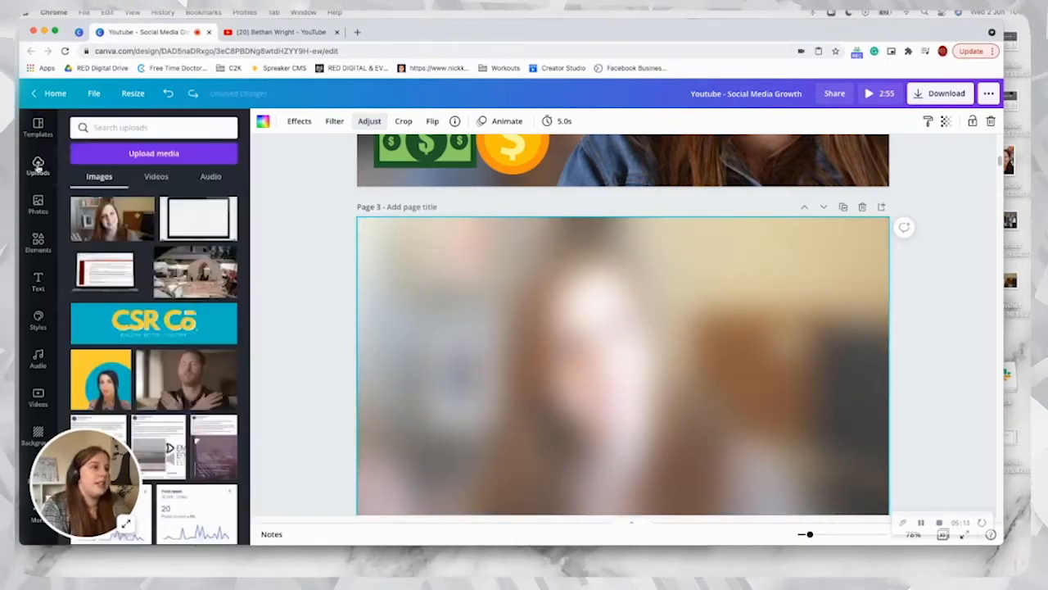
Step: Add the uploaded waving photo to page 3 over the blurred background and remove its background with Background Remover
{"action": "left_click", "coordinate": [111, 217]}
{"action": "right_click", "coordinate": [569, 360]}
{"action": "left_click", "coordinate": [553, 355]}
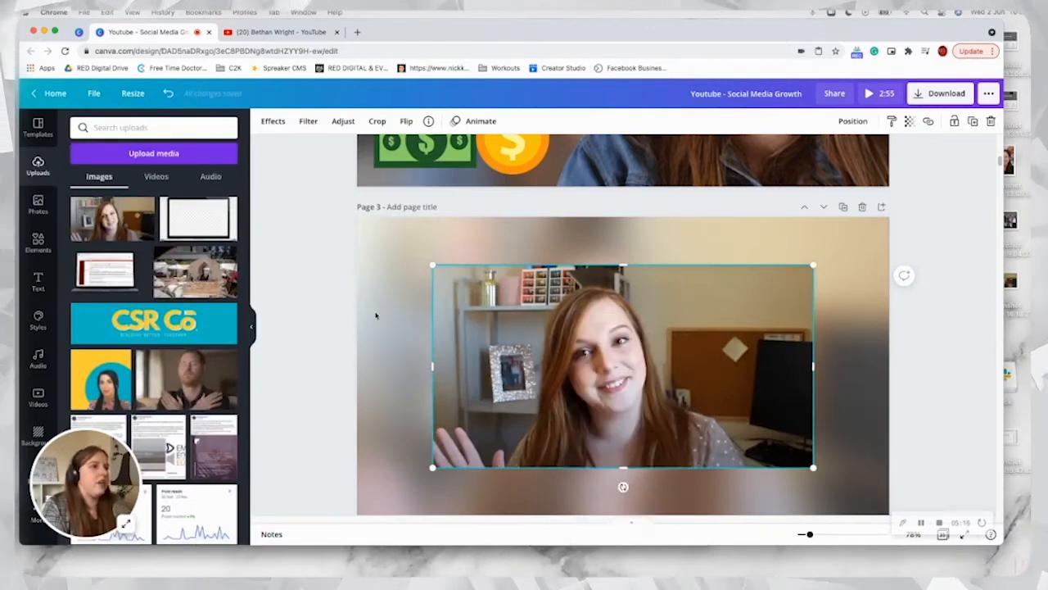
{"action": "left_click", "coordinate": [280, 124]}
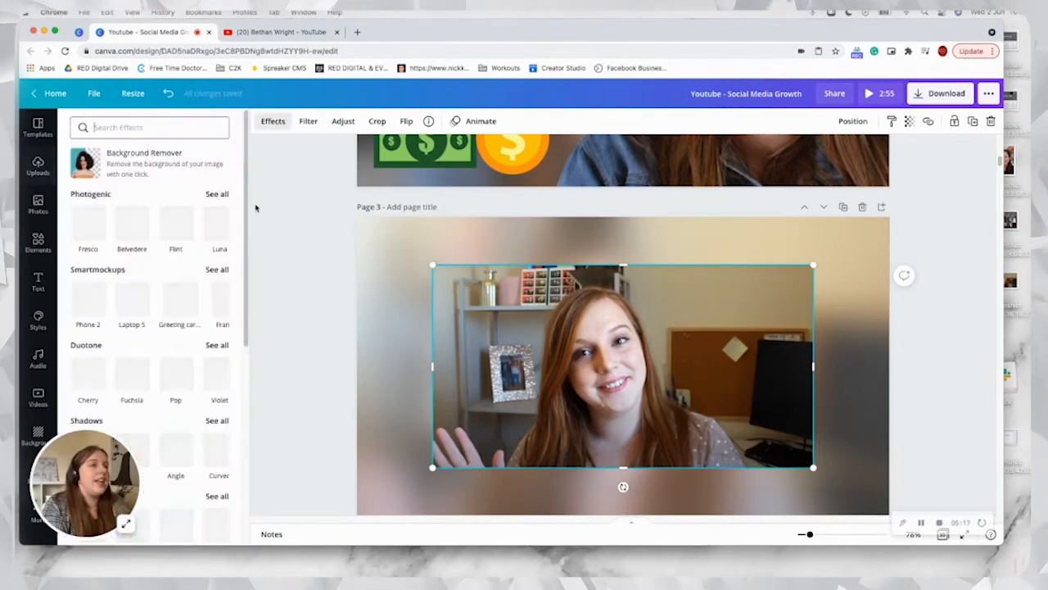
{"action": "left_click", "coordinate": [84, 167]}
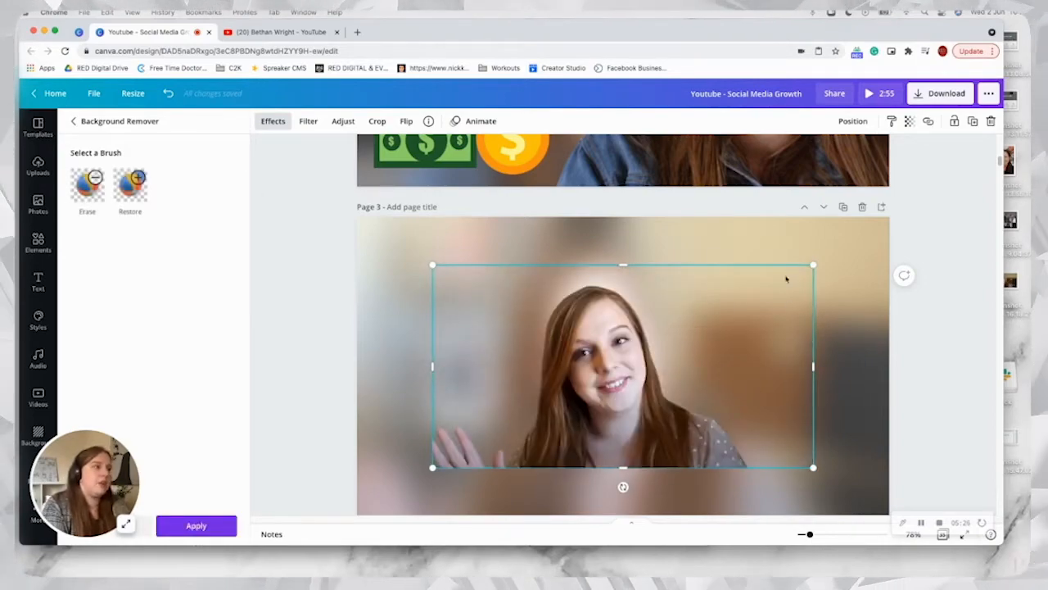
Step: Enlarge the cut-out portrait to cover most of page 3 and shift it slightly towards the page's lower edge
{"action": "left_click_drag", "start_coordinate": [812, 265], "coordinate": [889, 224]}
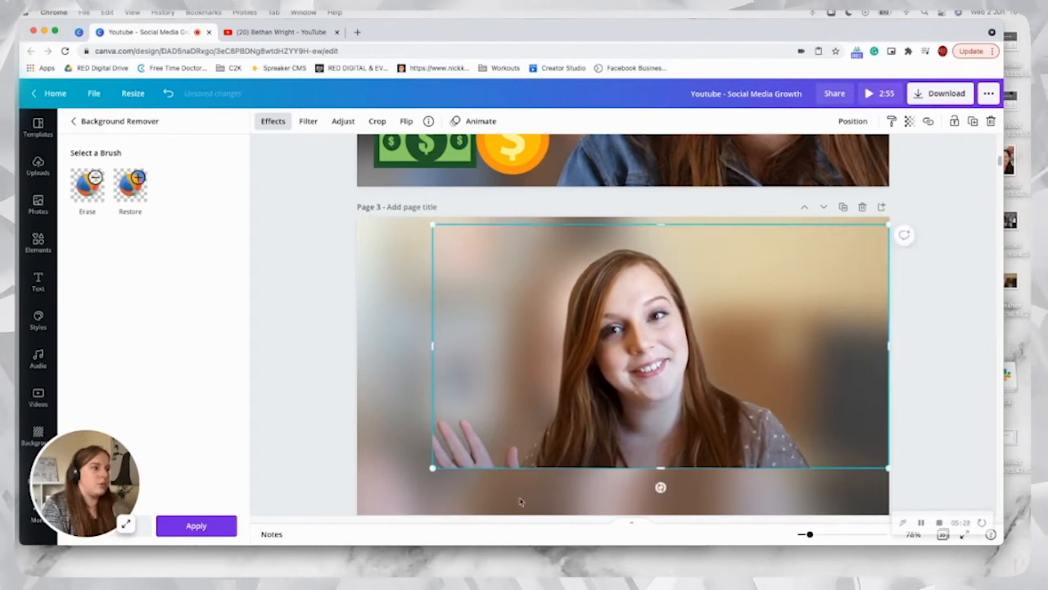
{"action": "left_click_drag", "start_coordinate": [434, 463], "coordinate": [387, 497]}
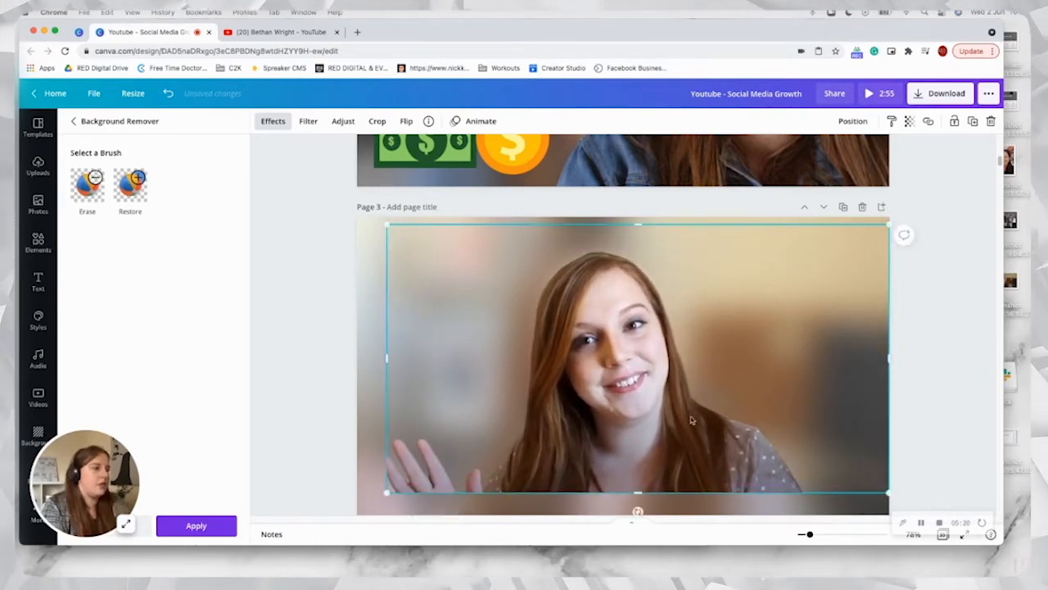
{"action": "mouse_move", "coordinate": [691, 414]}
{"action": "left_mouse_down"}
{"action": "mouse_move", "coordinate": [649, 443]}
{"action": "mouse_move", "coordinate": [648, 425]}
{"action": "mouse_move", "coordinate": [714, 425]}
{"action": "mouse_move", "coordinate": [697, 425]}
{"action": "left_mouse_up"}
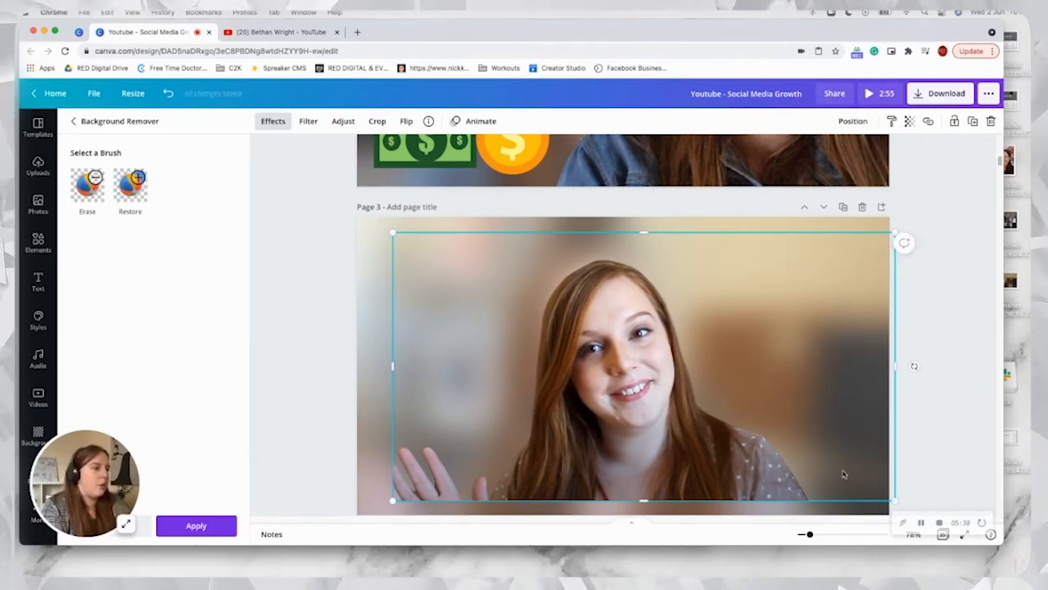
Step: Erase the waving hand from the portrait cut-out with the Erase brush at size 25
{"action": "left_click", "coordinate": [89, 187]}
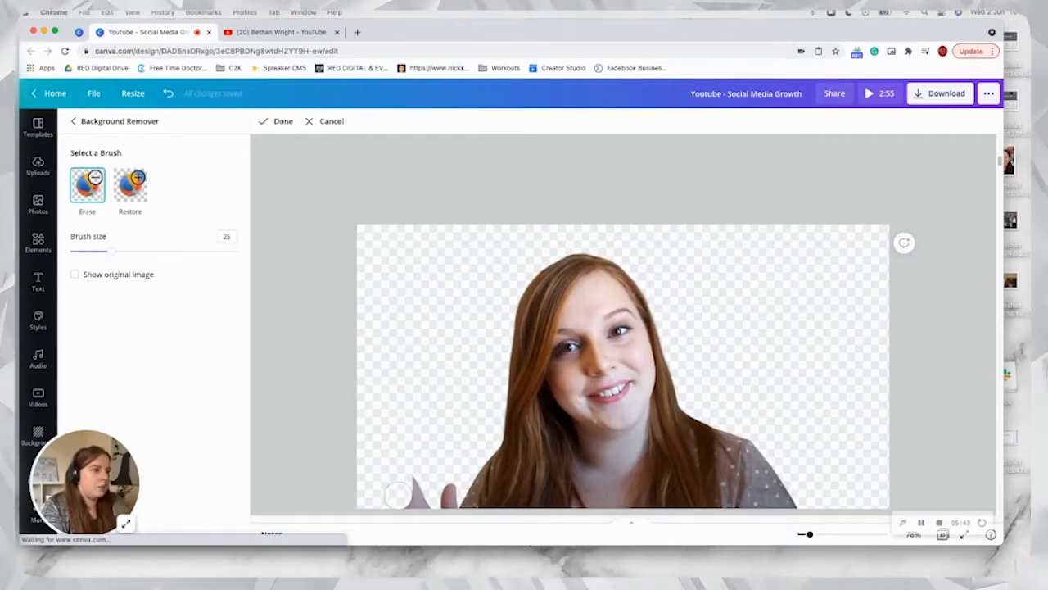
{"action": "right_click", "coordinate": [419, 495]}
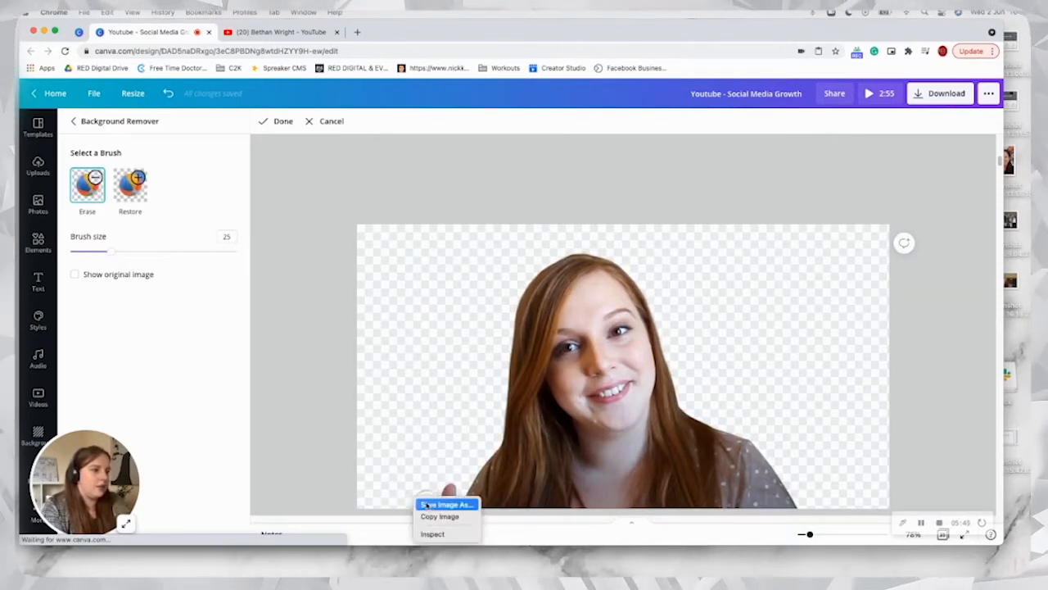
{"action": "left_click", "coordinate": [408, 465]}
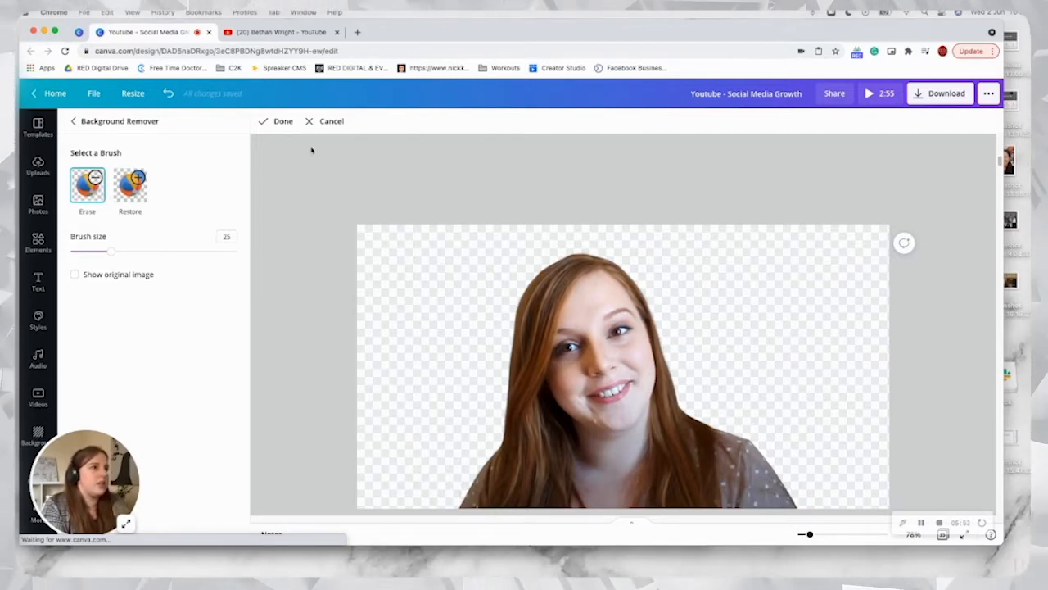
{"action": "left_click", "coordinate": [282, 127]}
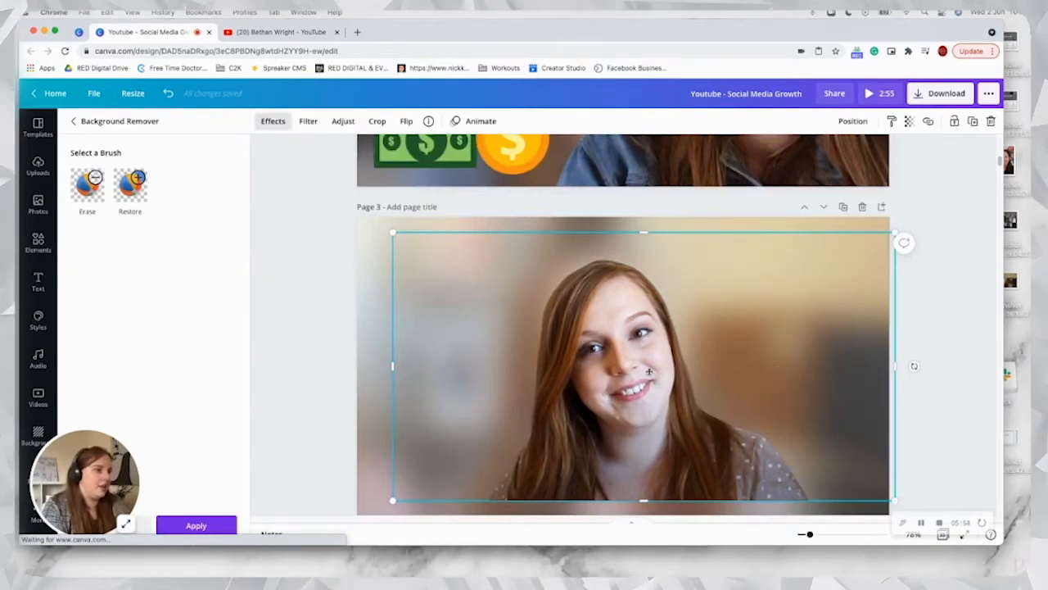
Step: Enlarge the portrait further and place it on the left half of page 3, with its base at the page's bottom edge
{"action": "left_click_drag", "start_coordinate": [648, 372], "coordinate": [613, 361]}
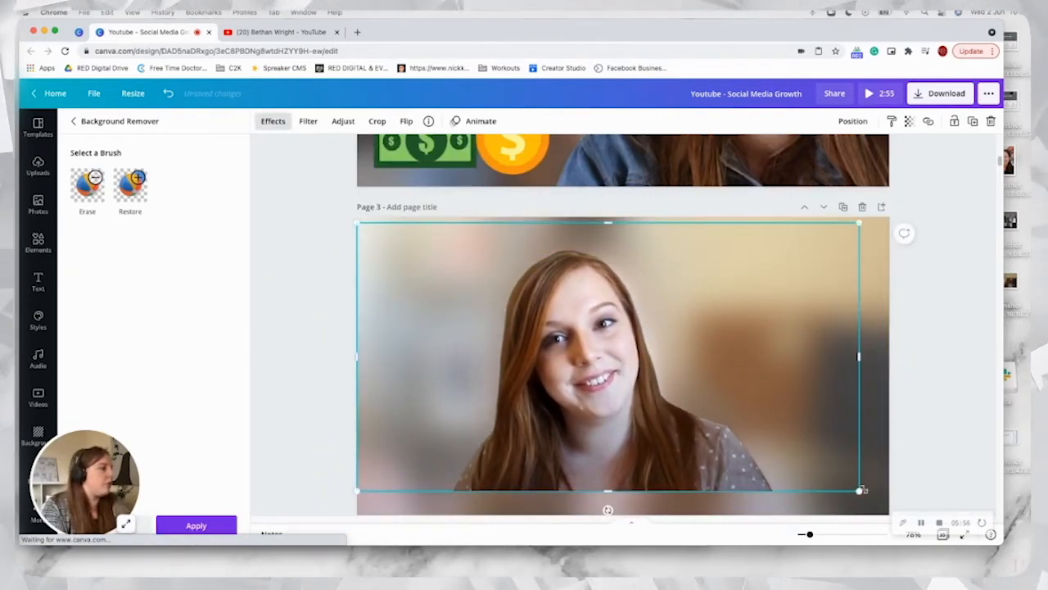
{"action": "left_click_drag", "start_coordinate": [862, 490], "coordinate": [898, 514]}
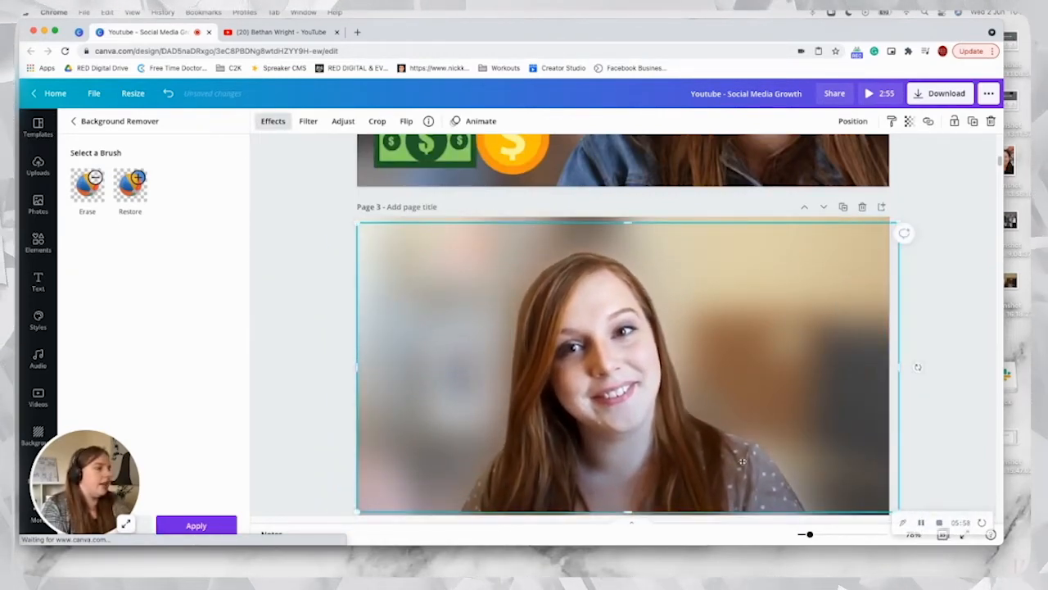
{"action": "left_click_drag", "start_coordinate": [742, 461], "coordinate": [832, 464]}
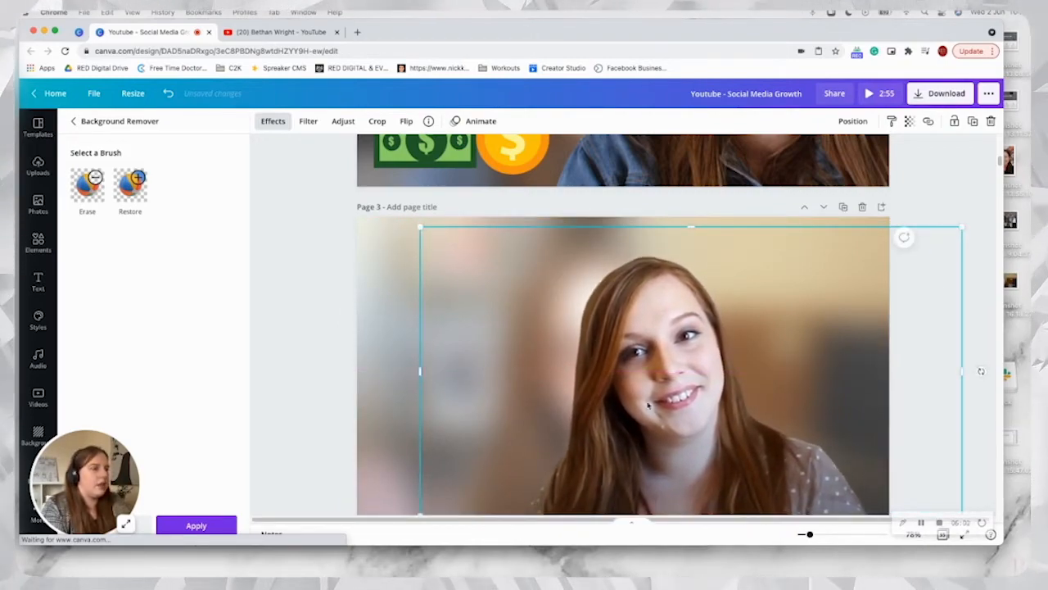
{"action": "left_click_drag", "start_coordinate": [648, 405], "coordinate": [508, 415]}
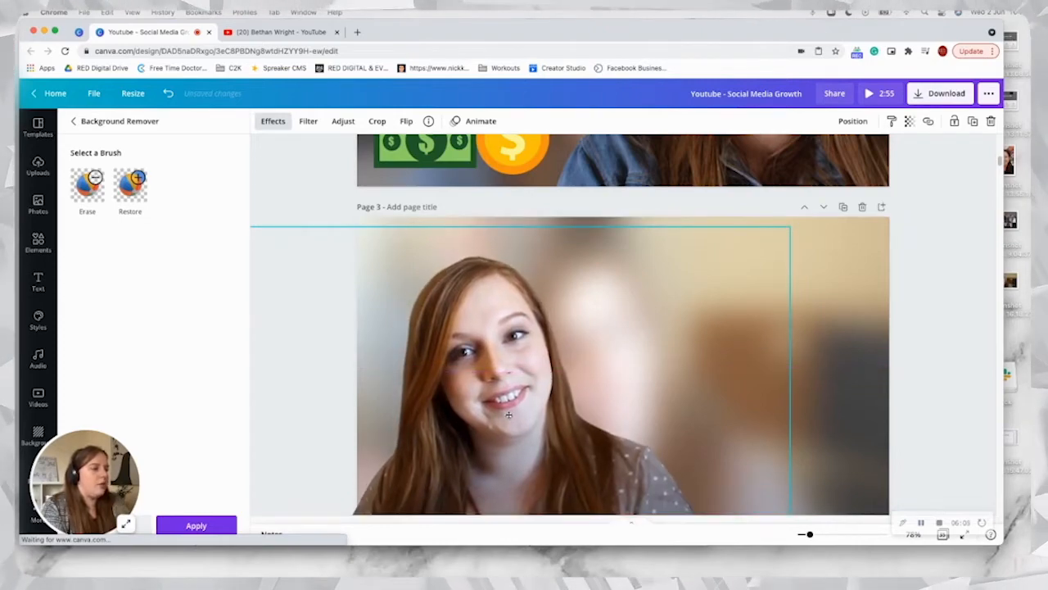
{"action": "left_click", "coordinate": [906, 354]}
{"action": "left_click", "coordinate": [597, 262]}
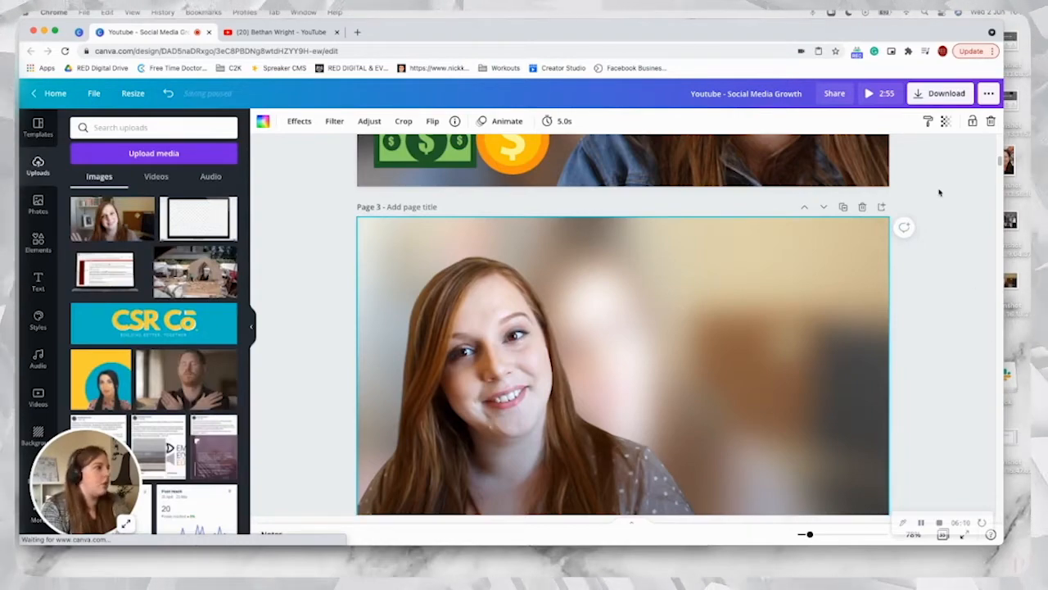
Step: Copy the "MAKE MONEY" and "& CONVERT FOLLOWERS" headings with their white shadows from page 1 onto page 3
{"action": "scroll", "coordinate": [1001, 162], "scroll_direction": "up", "scroll_amount": 10}
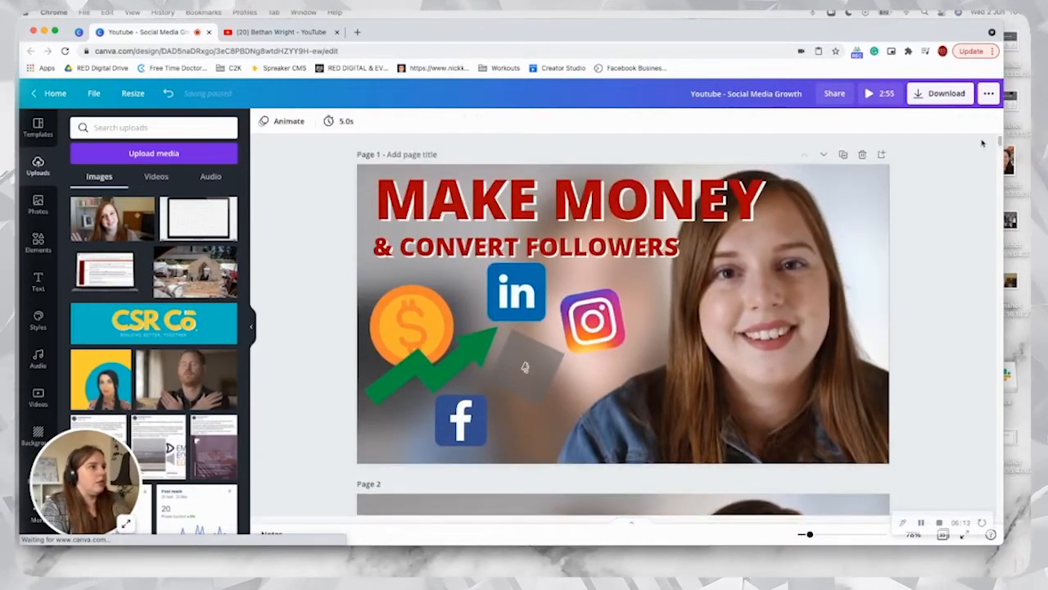
{"action": "left_click_drag", "start_coordinate": [316, 189], "coordinate": [503, 253]}
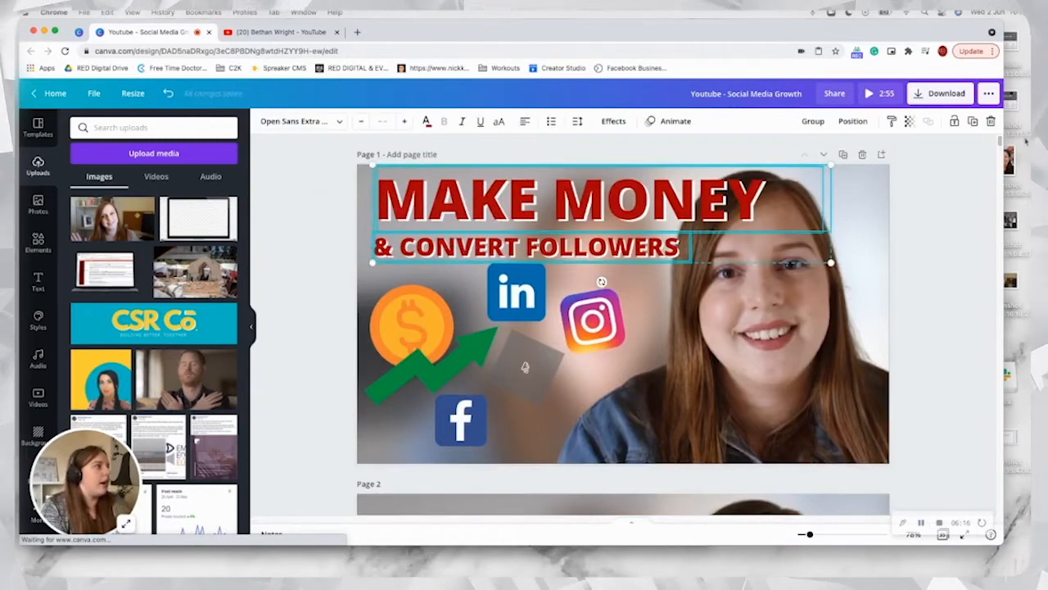
{"action": "scroll", "coordinate": [999, 141], "scroll_direction": "down", "scroll_amount": 15}
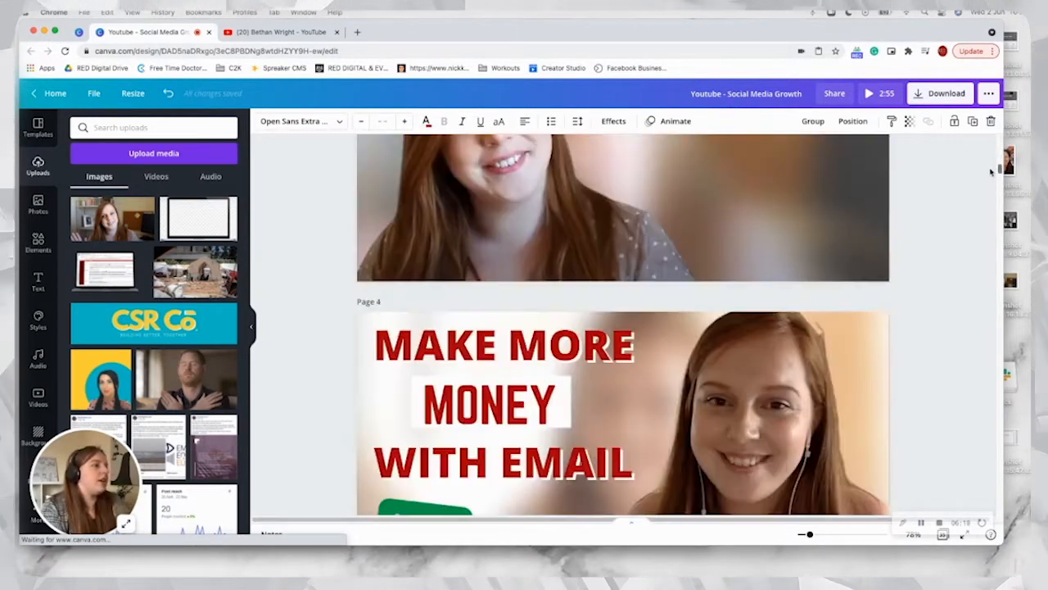
{"action": "scroll", "coordinate": [991, 171], "scroll_direction": "up", "scroll_amount": 4}
{"action": "left_click", "coordinate": [641, 187]}
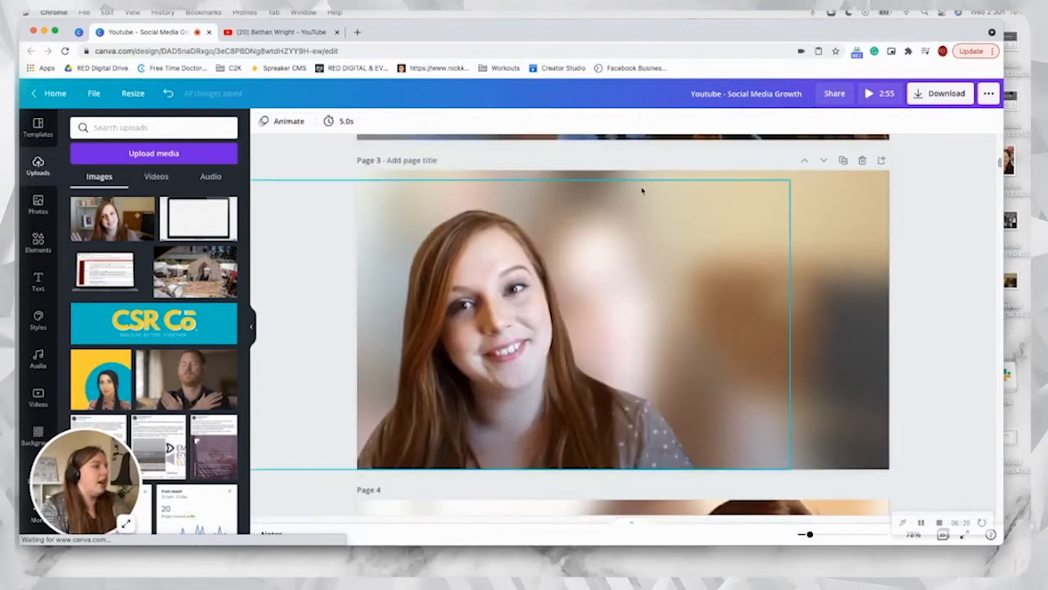
{"action": "key", "text": "ctrl+v"}
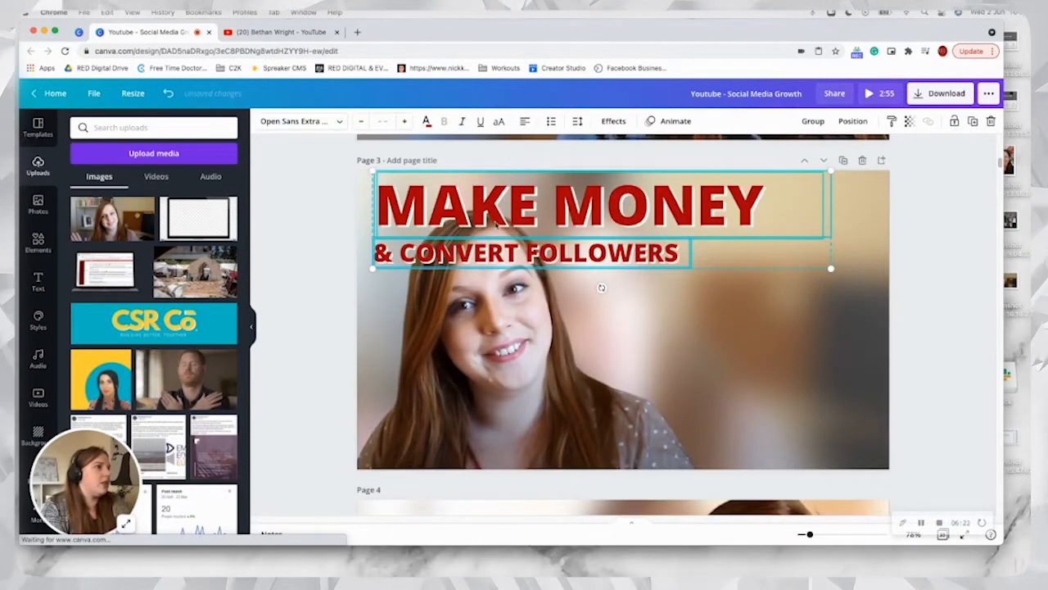
Step: Keep the pasted headings left-aligned and scale them down together, bringing the "MAKE MONEY" text to size 84
{"action": "left_click", "coordinate": [529, 122]}
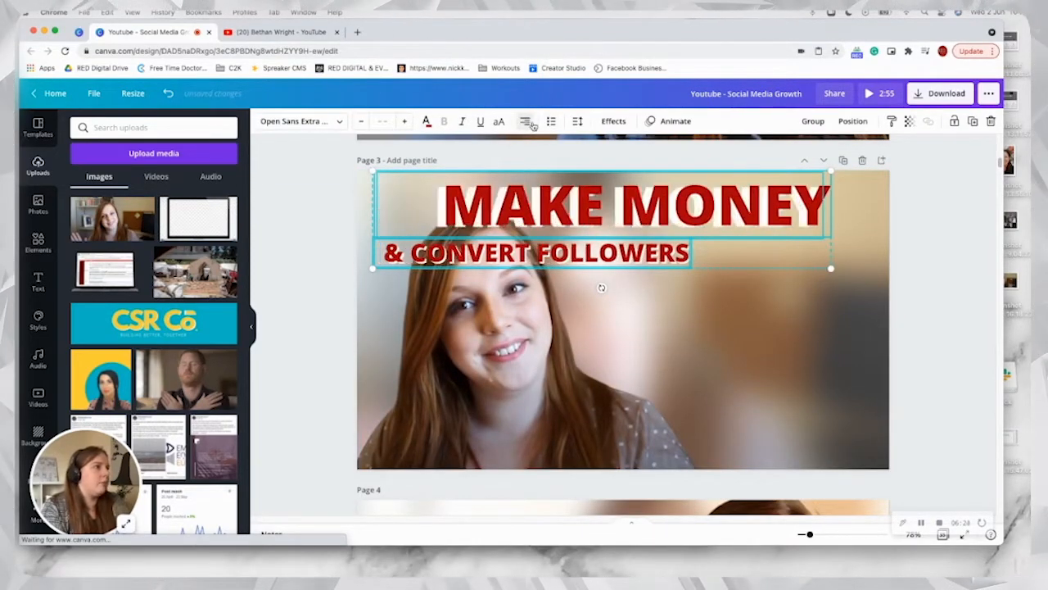
{"action": "left_click", "coordinate": [528, 122]}
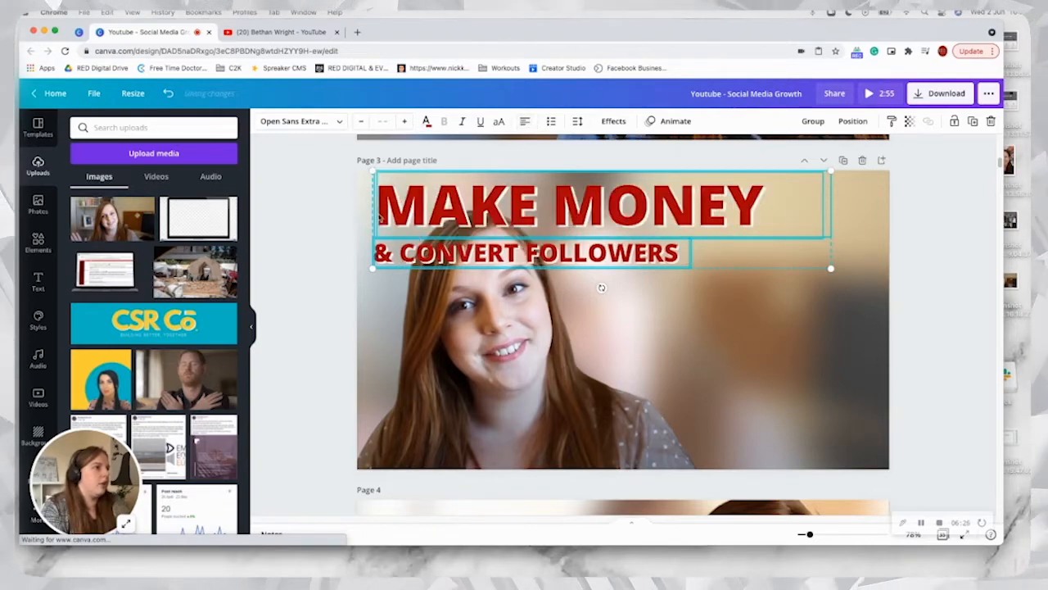
{"action": "left_click_drag", "start_coordinate": [373, 271], "coordinate": [449, 253]}
{"action": "left_click", "coordinate": [778, 238]}
{"action": "left_click", "coordinate": [778, 201]}
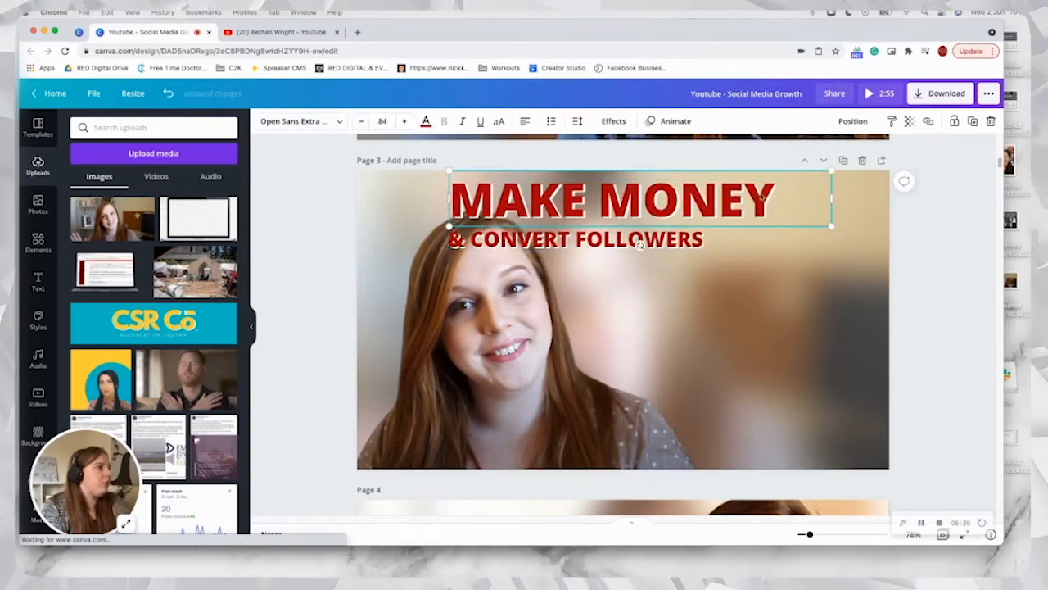
{"action": "left_click", "coordinate": [855, 223]}
Step: Delete the white shadow copies of both headings and arrange the red texts one above the other at the upper right of page 3
{"action": "left_click_drag", "start_coordinate": [741, 203], "coordinate": [819, 244]}
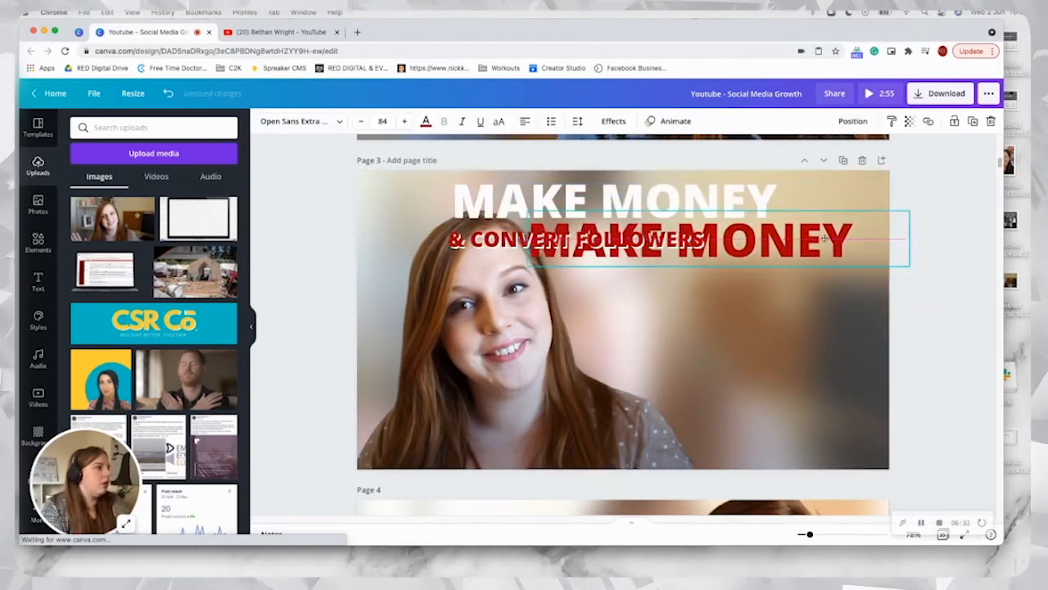
{"action": "left_click", "coordinate": [684, 207]}
{"action": "key", "text": "Delete"}
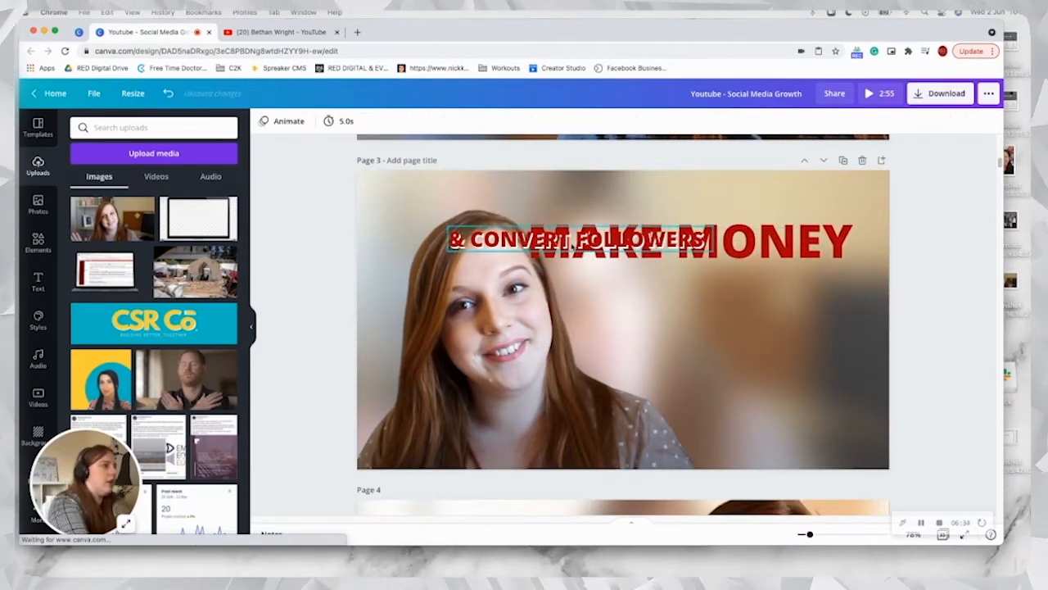
{"action": "left_click_drag", "start_coordinate": [610, 240], "coordinate": [676, 257]}
{"action": "left_click", "coordinate": [591, 248]}
{"action": "key", "text": "Delete"}
{"action": "left_click_drag", "start_coordinate": [637, 227], "coordinate": [639, 211]}
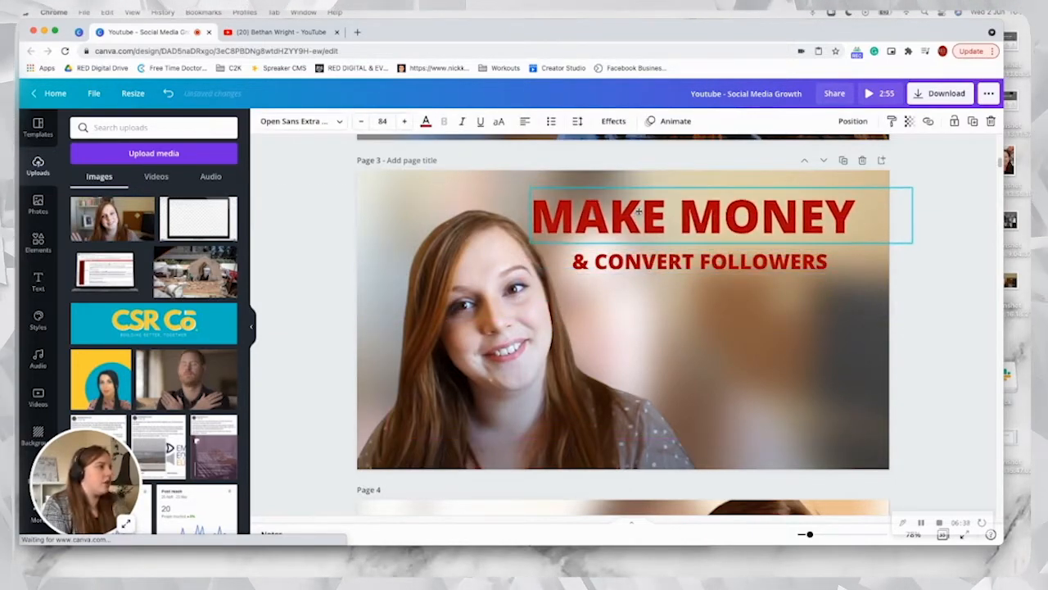
{"action": "left_click_drag", "start_coordinate": [600, 262], "coordinate": [622, 256]}
Step: Replace the "MAKE MONEY" text with "Social Media 101" and widen its text box to fit on one line
{"action": "left_click", "coordinate": [620, 217]}
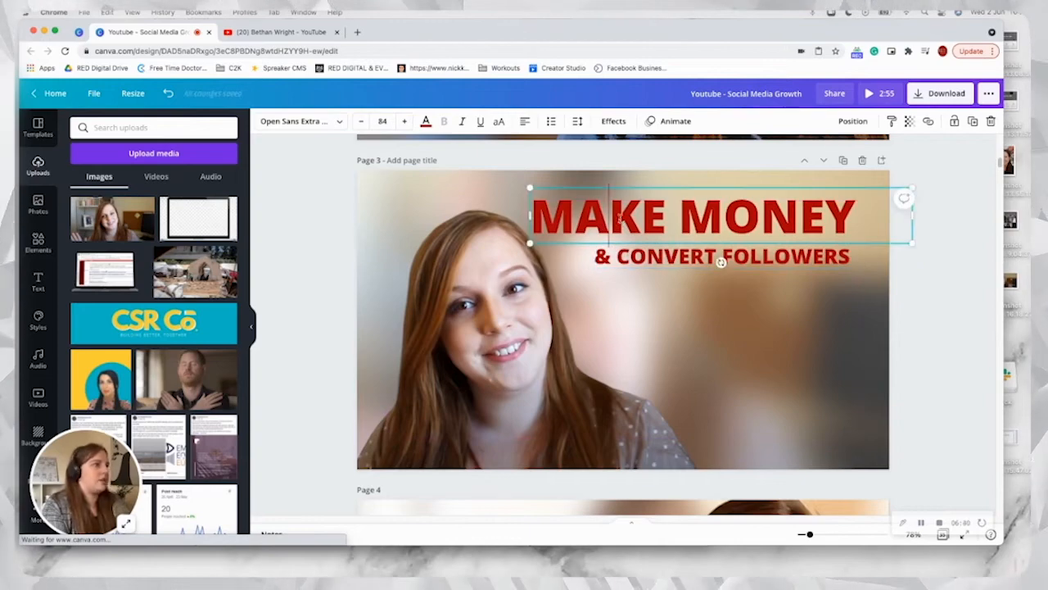
{"action": "key", "text": "ctrl+a"}
{"action": "type", "text": "Sociia"}
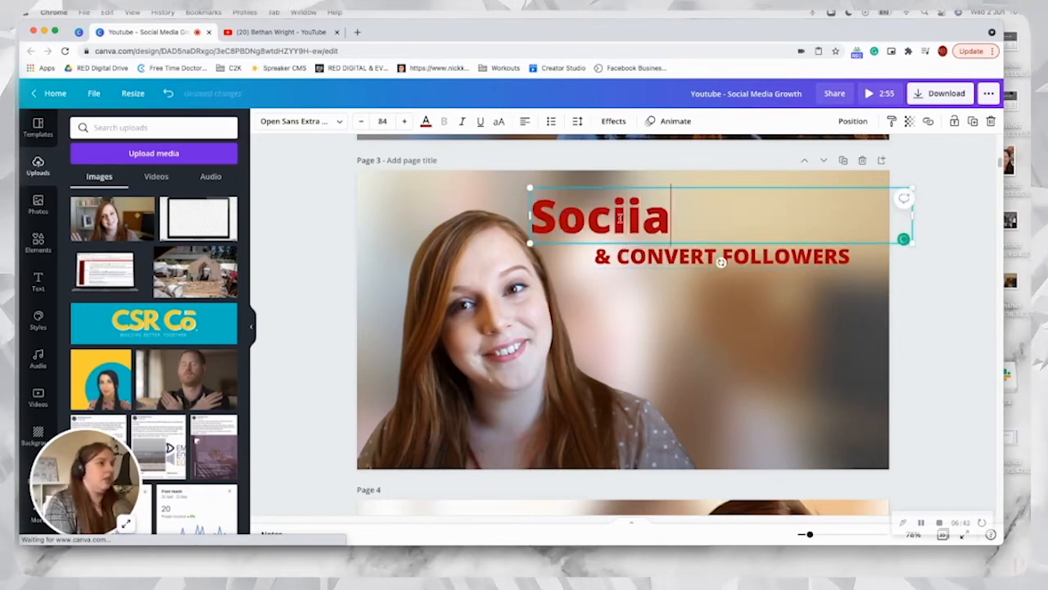
{"action": "key", "text": "BackSpace"}
{"action": "key", "text": "BackSpace"}
{"action": "type", "text": "al Media"}
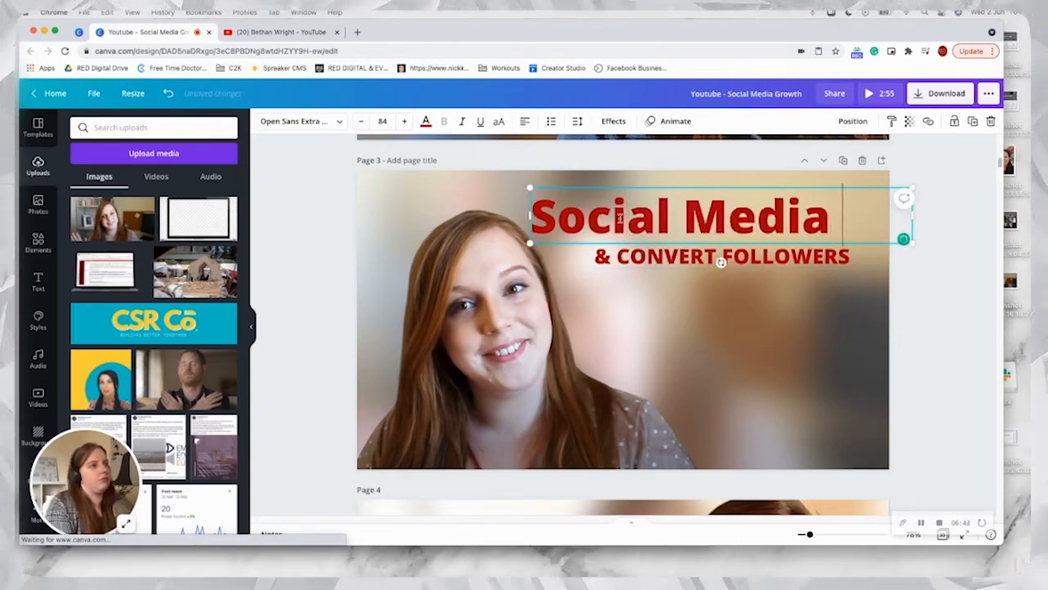
{"action": "key", "text": "Return"}
{"action": "type", "text": "101"}
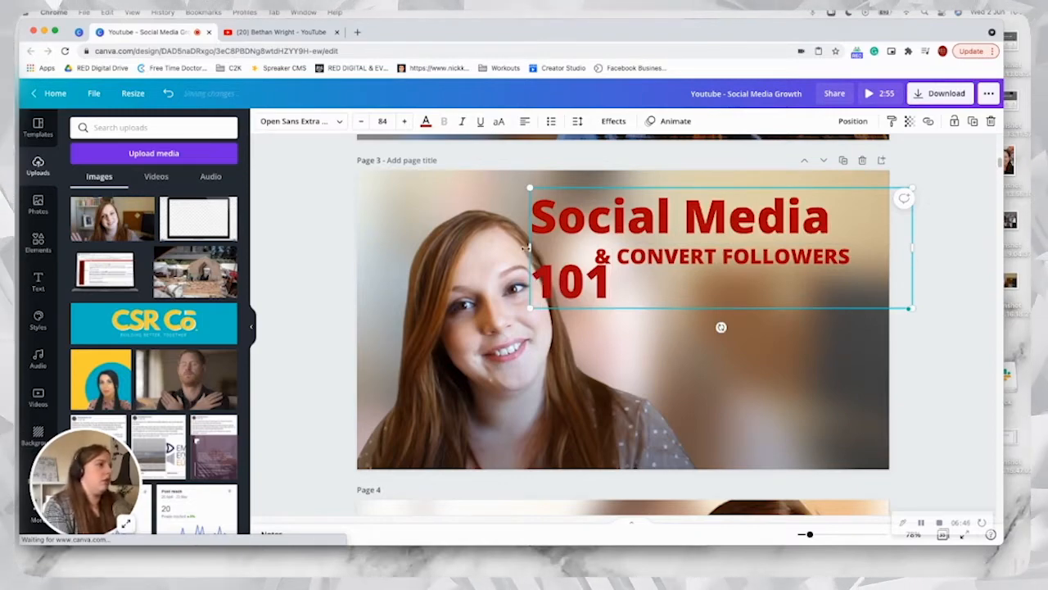
{"action": "left_click_drag", "start_coordinate": [528, 246], "coordinate": [489, 245]}
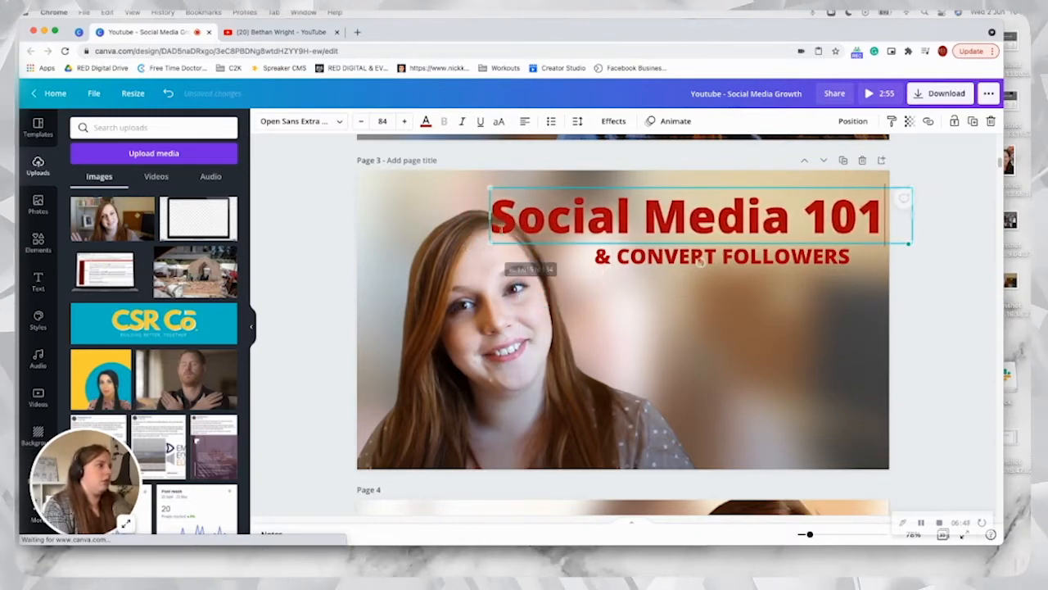
Step: Replace the subheading text with "Grow your followers" and narrow its text box to a width of about 568
{"action": "left_click", "coordinate": [700, 261]}
{"action": "double_click", "coordinate": [624, 256]}
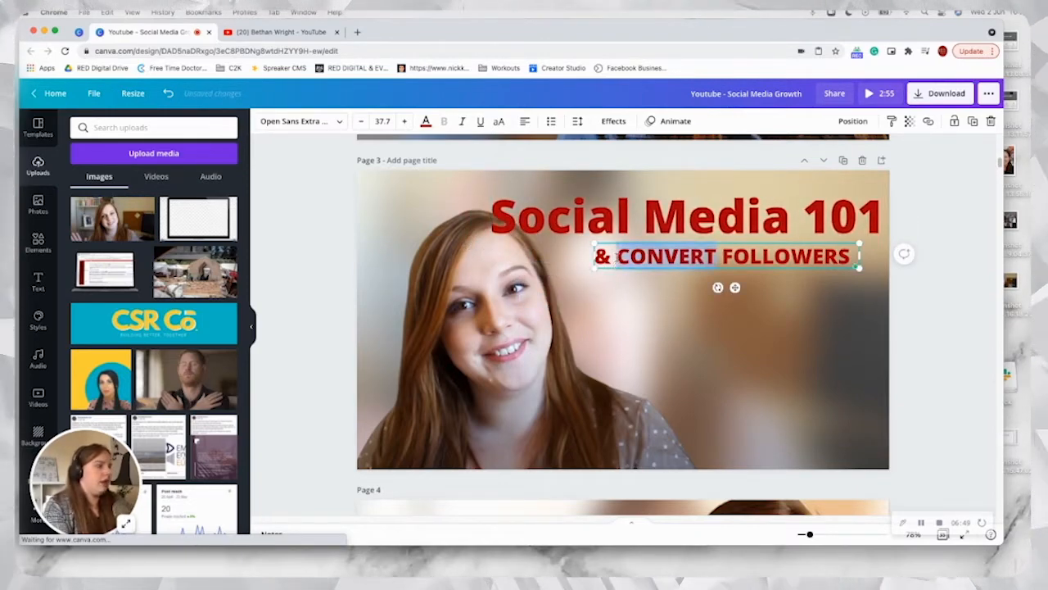
{"action": "right_click", "coordinate": [628, 255]}
{"action": "left_click", "coordinate": [609, 261]}
{"action": "key", "text": "super+a"}
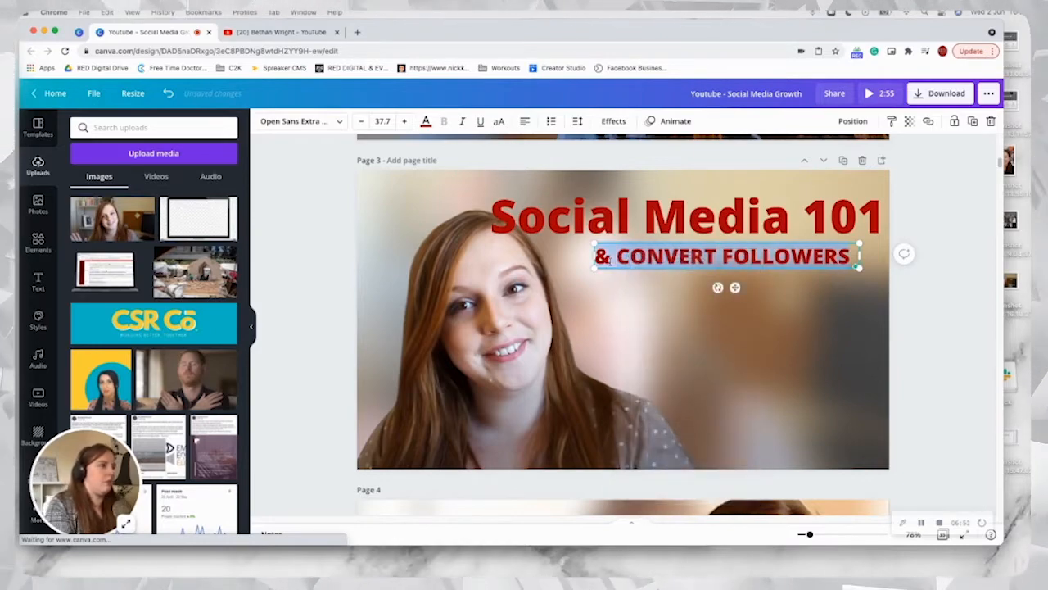
{"action": "type", "text": "g"}
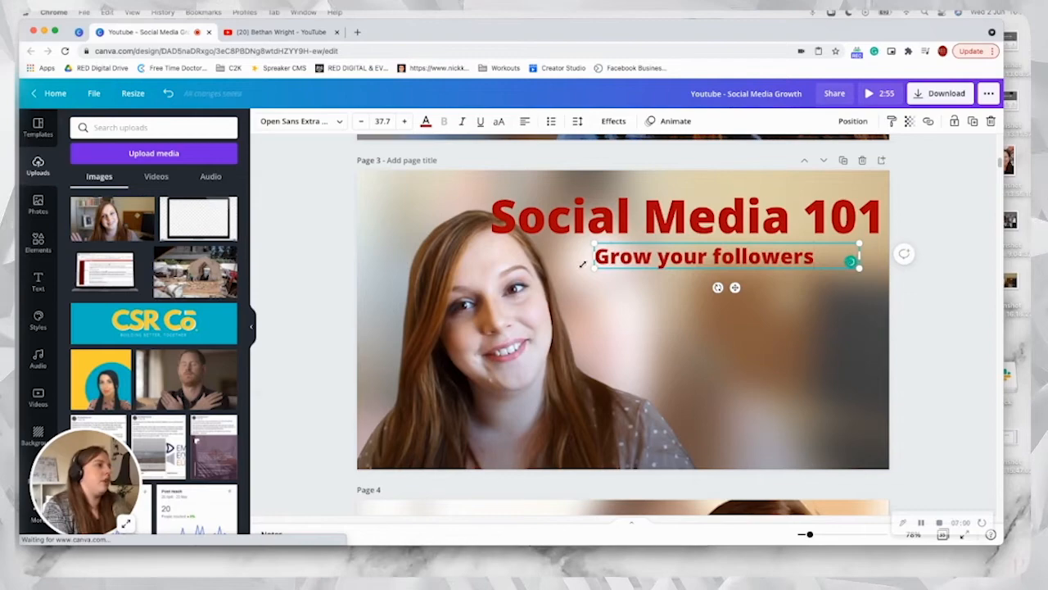
{"action": "left_click_drag", "start_coordinate": [590, 254], "coordinate": [620, 255]}
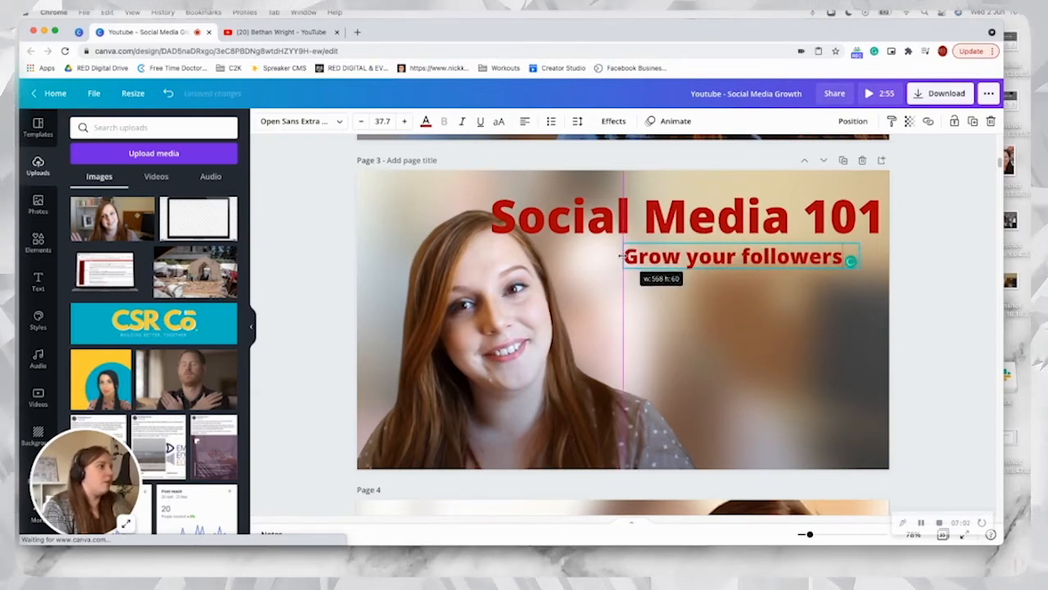
{"action": "left_click", "coordinate": [620, 328]}
{"action": "left_click", "coordinate": [943, 280]}
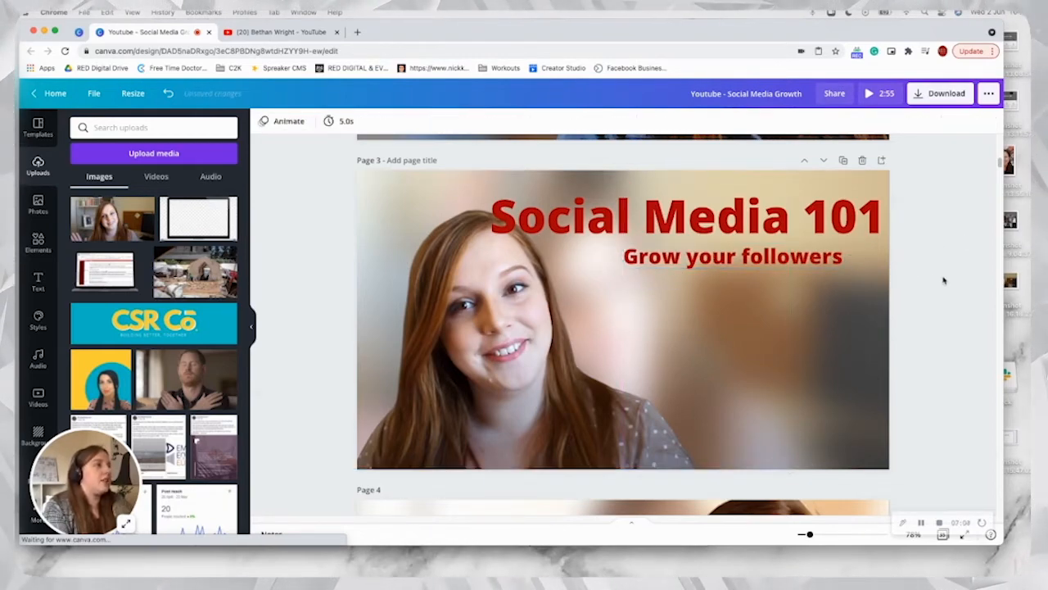
{"action": "scroll", "coordinate": [999, 162], "scroll_direction": "up", "scroll_amount": 3}
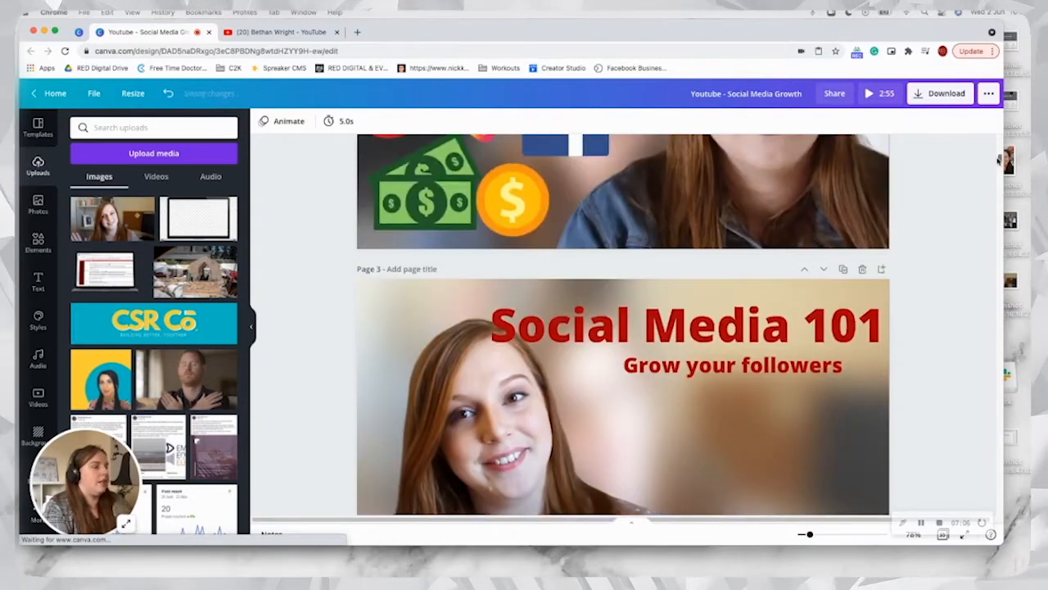
{"action": "scroll", "coordinate": [999, 162], "scroll_direction": "down", "scroll_amount": 9}
{"action": "scroll", "coordinate": [999, 164], "scroll_direction": "up", "scroll_amount": 5}
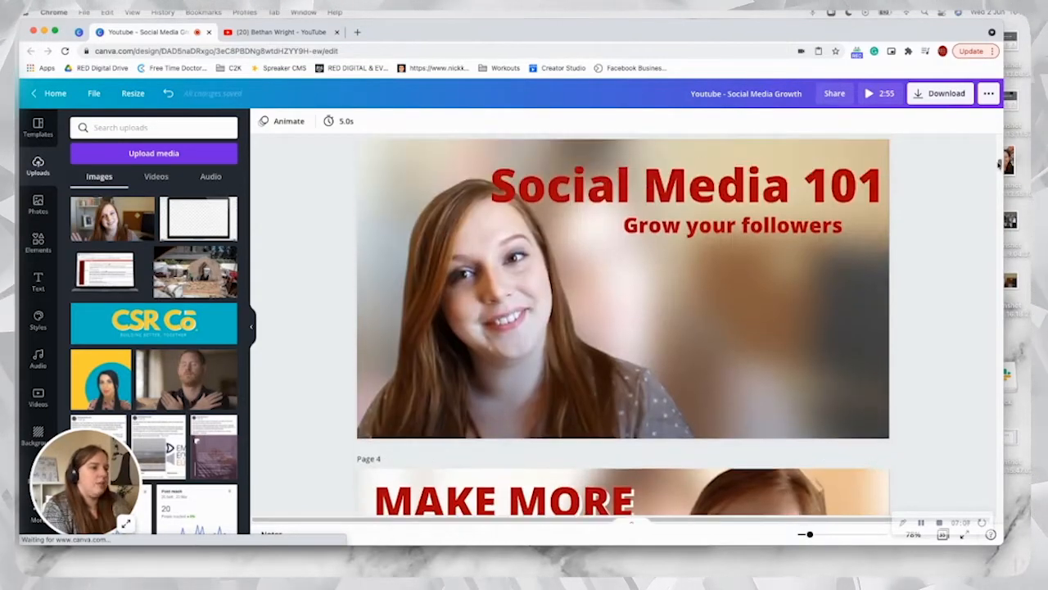
{"action": "scroll", "coordinate": [999, 163], "scroll_direction": "up", "scroll_amount": 1}
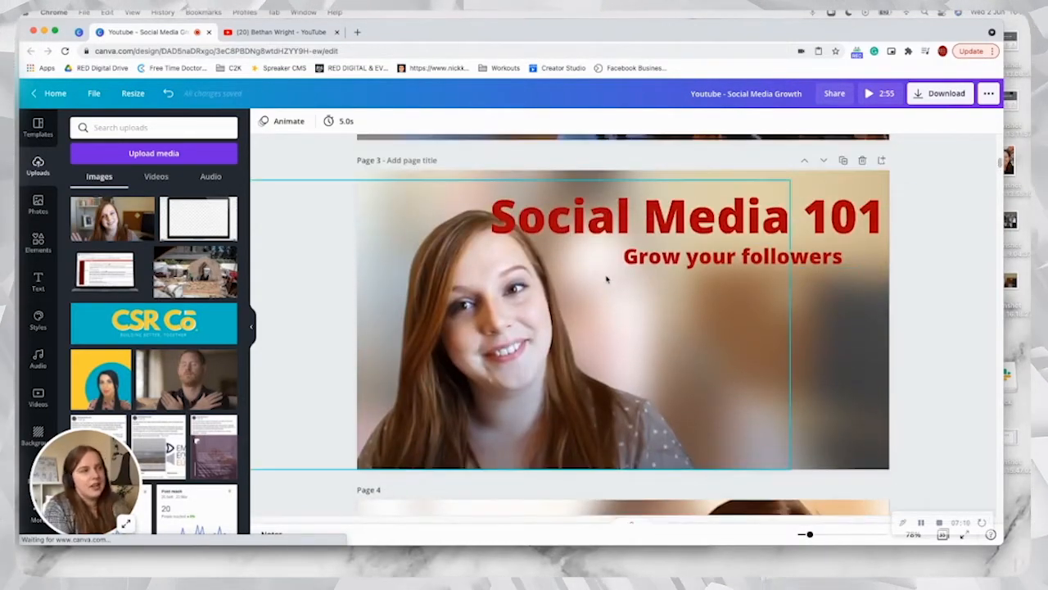
Step: Scale the "Social Media 101" heading down to size 77.1 so it clears the portrait's hair
{"action": "left_click", "coordinate": [528, 234]}
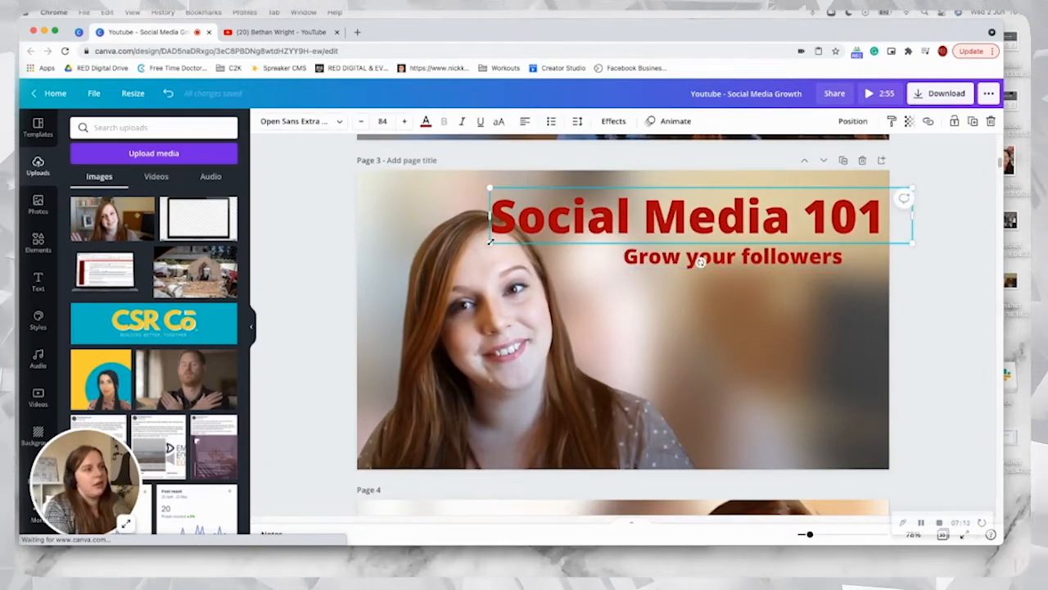
{"action": "left_click_drag", "start_coordinate": [490, 241], "coordinate": [525, 236]}
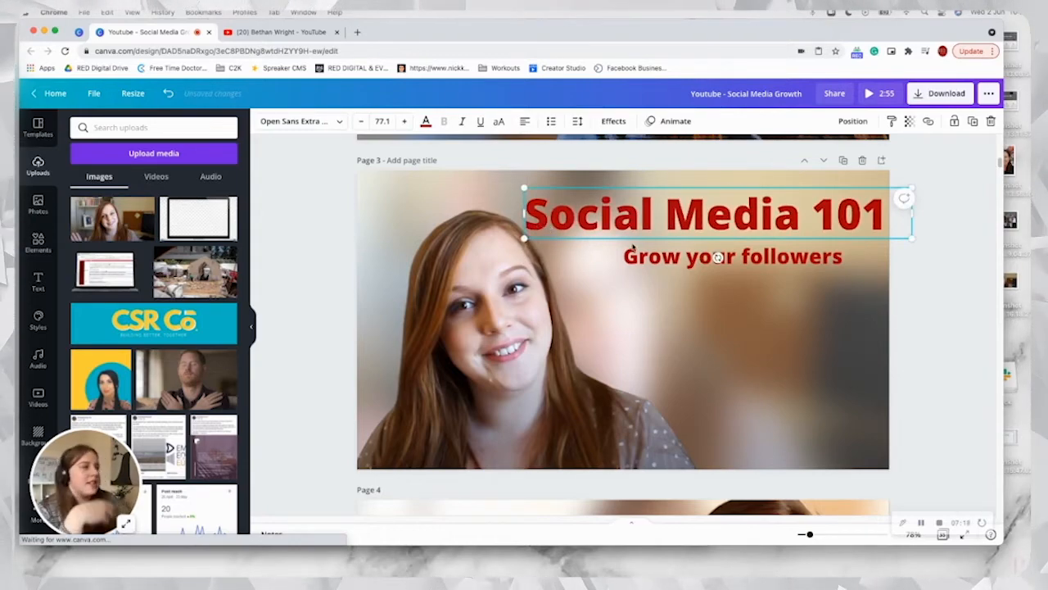
{"action": "left_click", "coordinate": [364, 242]}
Step: Apply a white Shadow effect to the "Social Media 101" heading with offset 58 and transparency 72
{"action": "left_click", "coordinate": [567, 217]}
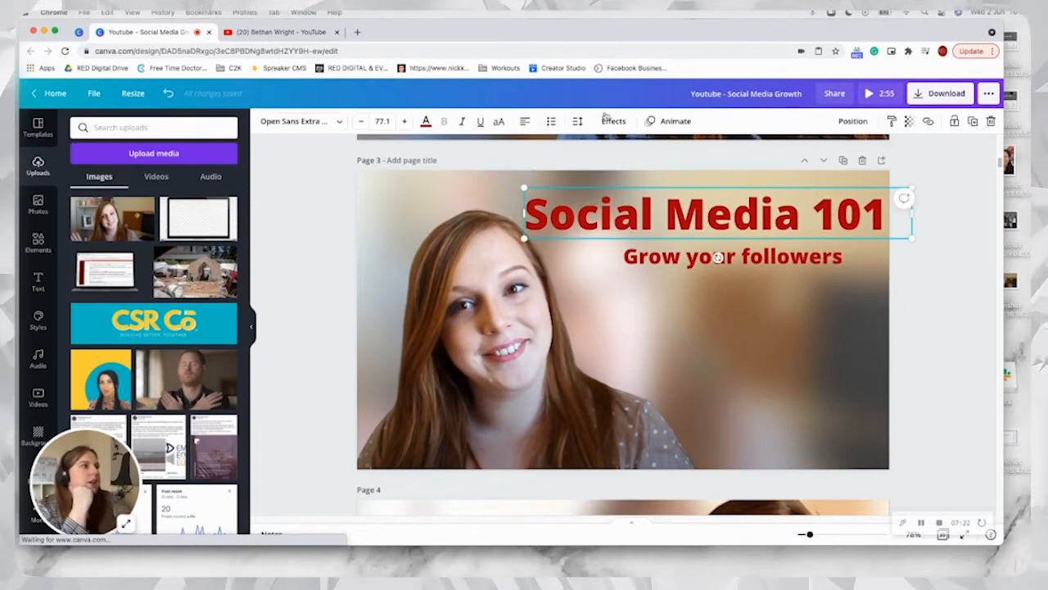
{"action": "left_click", "coordinate": [610, 136]}
{"action": "left_click", "coordinate": [618, 222]}
{"action": "left_click", "coordinate": [613, 121]}
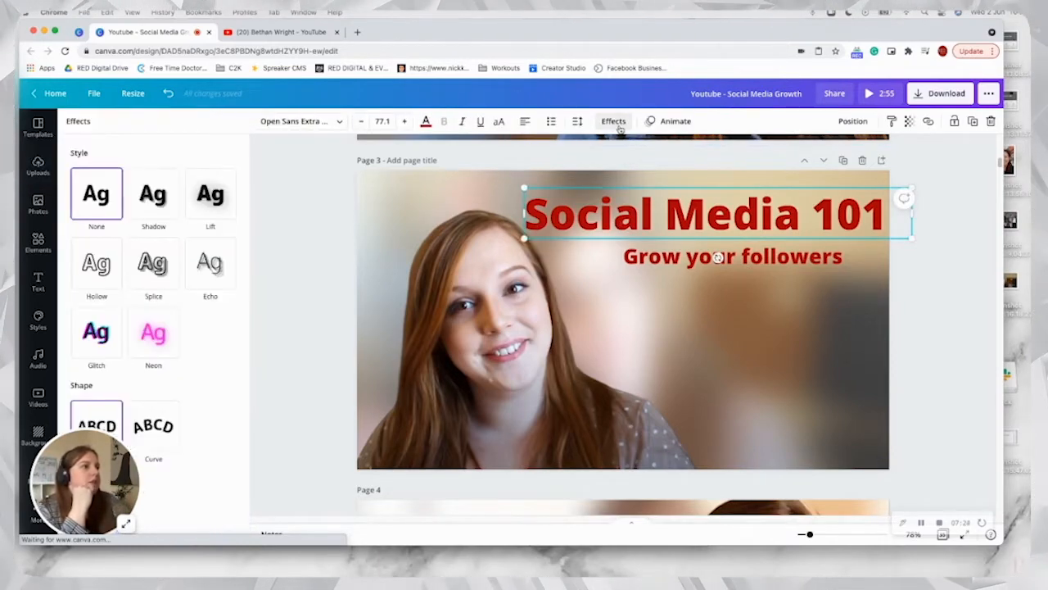
{"action": "left_click", "coordinate": [135, 213]}
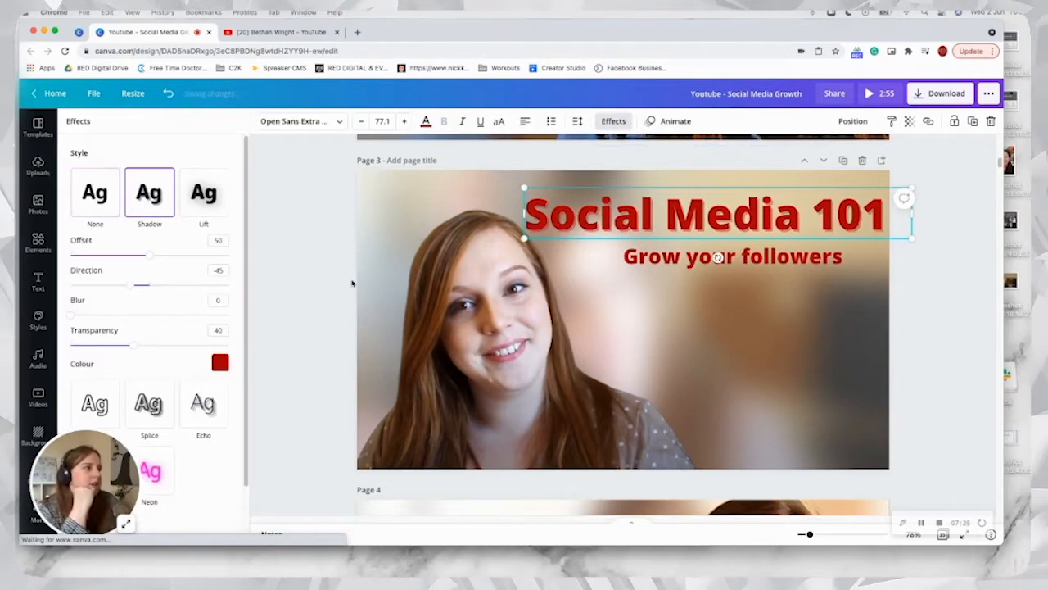
{"action": "left_click", "coordinate": [220, 363]}
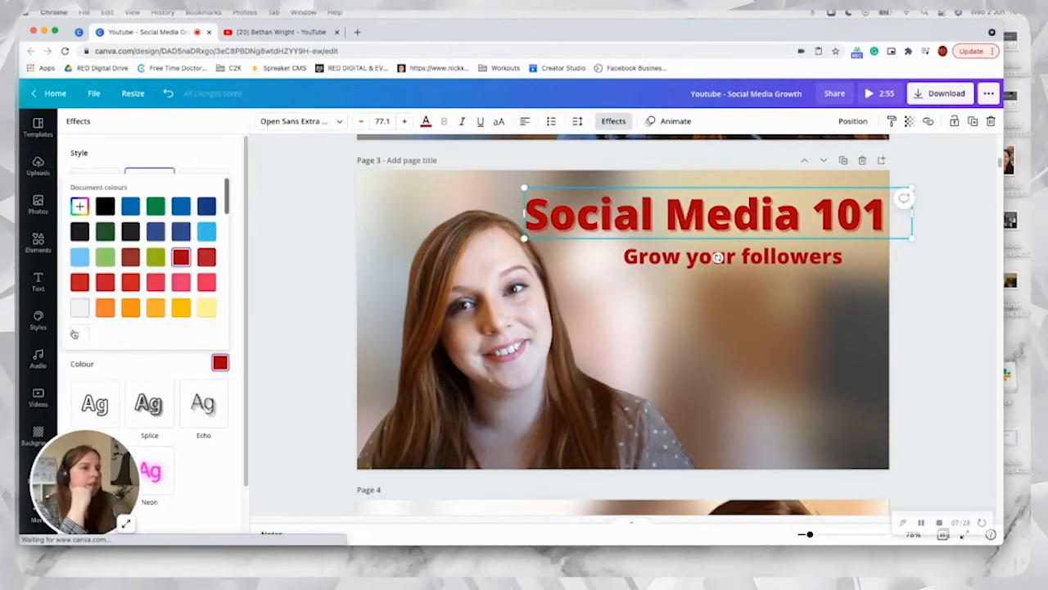
{"action": "left_click", "coordinate": [119, 365]}
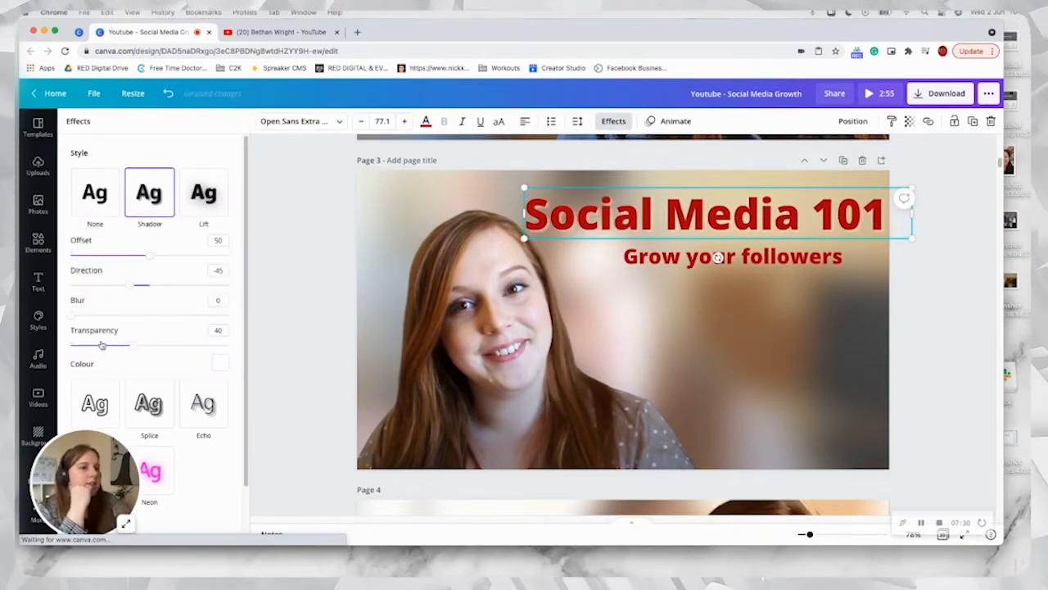
{"action": "left_click_drag", "start_coordinate": [146, 345], "coordinate": [184, 346]}
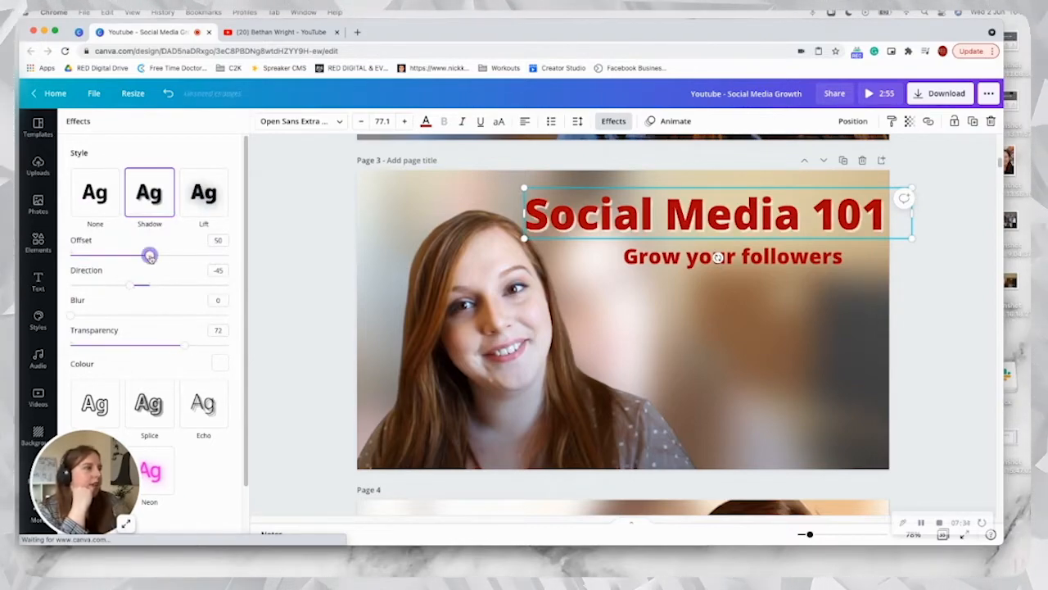
{"action": "left_click_drag", "start_coordinate": [161, 257], "coordinate": [163, 258]}
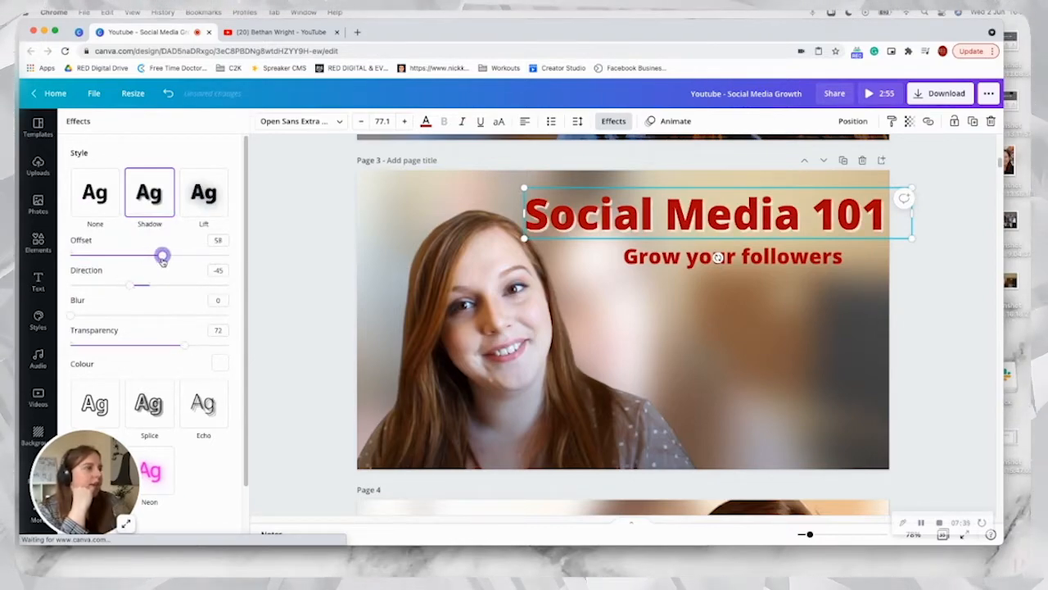
Step: Try the Glitch and Echo effects on "Grow your followers", settling on the Shadow effect coloured white
{"action": "left_click", "coordinate": [639, 267]}
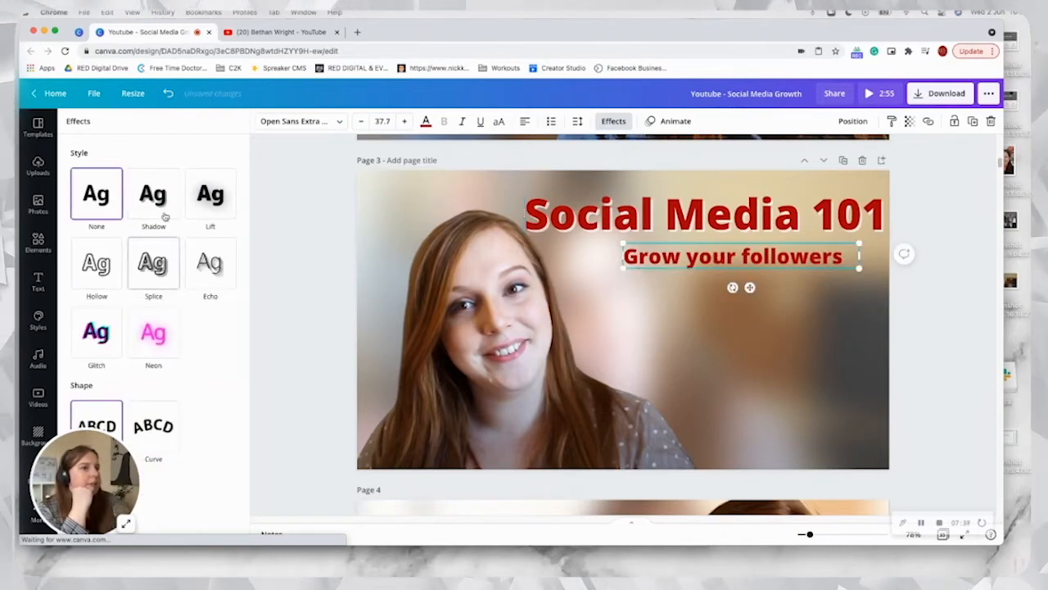
{"action": "left_click", "coordinate": [82, 339]}
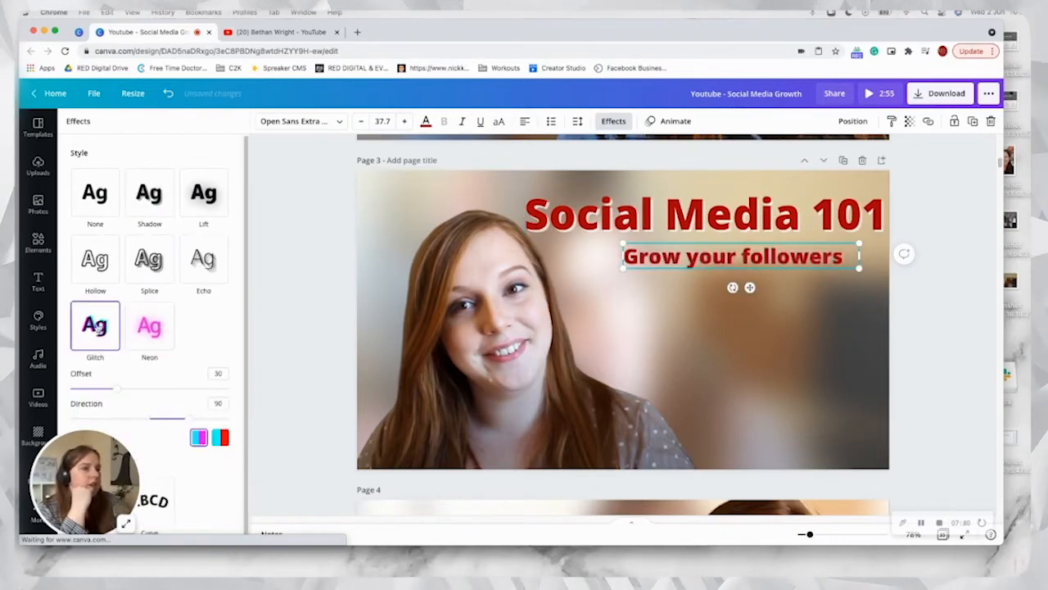
{"action": "left_click", "coordinate": [204, 259]}
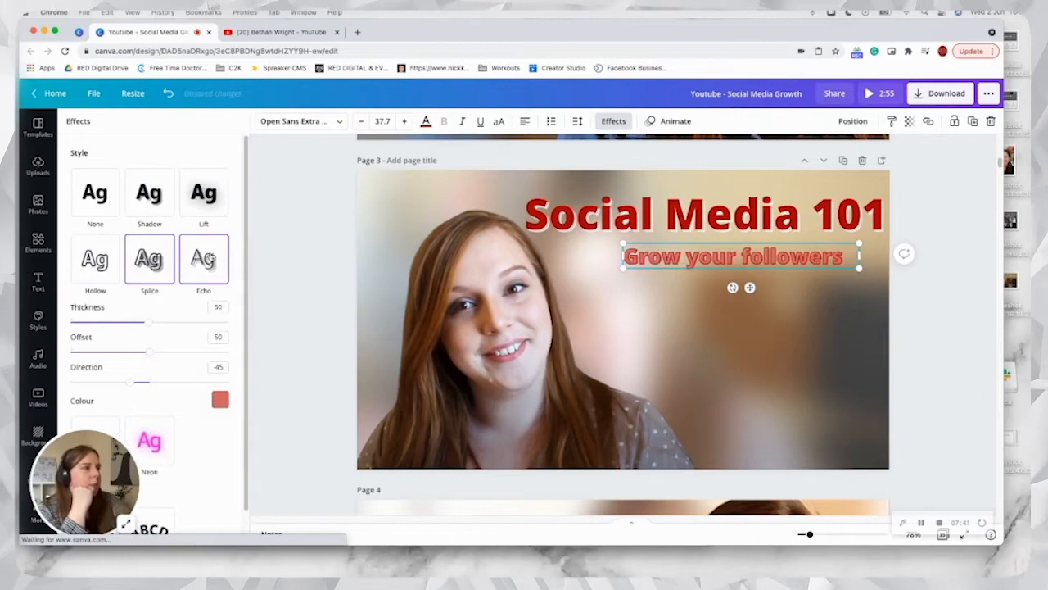
{"action": "left_click", "coordinate": [166, 205]}
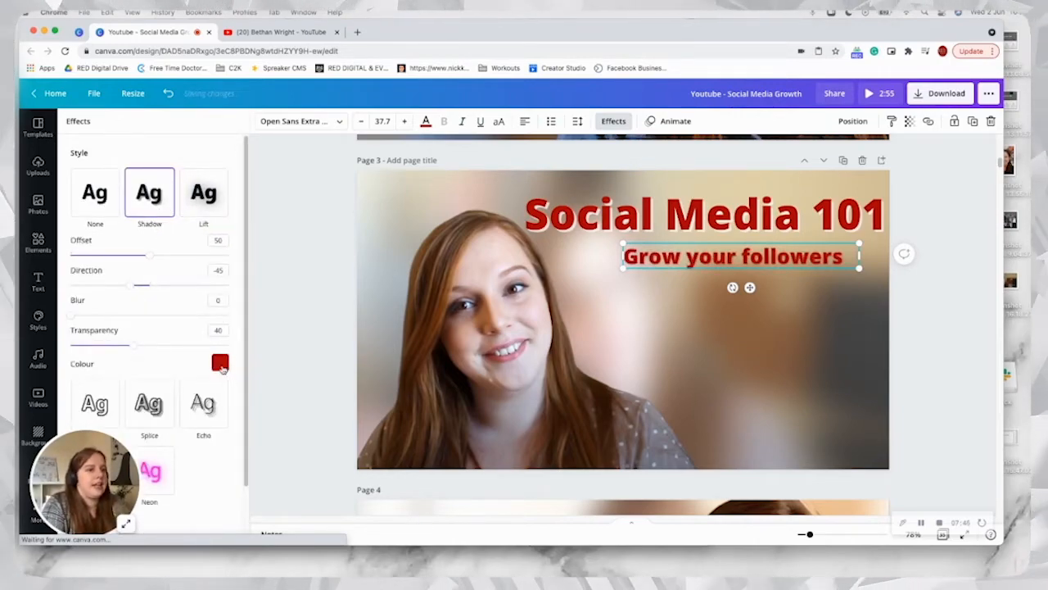
{"action": "left_click", "coordinate": [220, 363]}
{"action": "left_click", "coordinate": [81, 334]}
{"action": "left_click", "coordinate": [101, 373]}
Step: Set the "Grow your followers" shadow to offset 70, blur 28 and transparency 78, and deselect the text
{"action": "left_click_drag", "start_coordinate": [150, 255], "coordinate": [172, 255]}
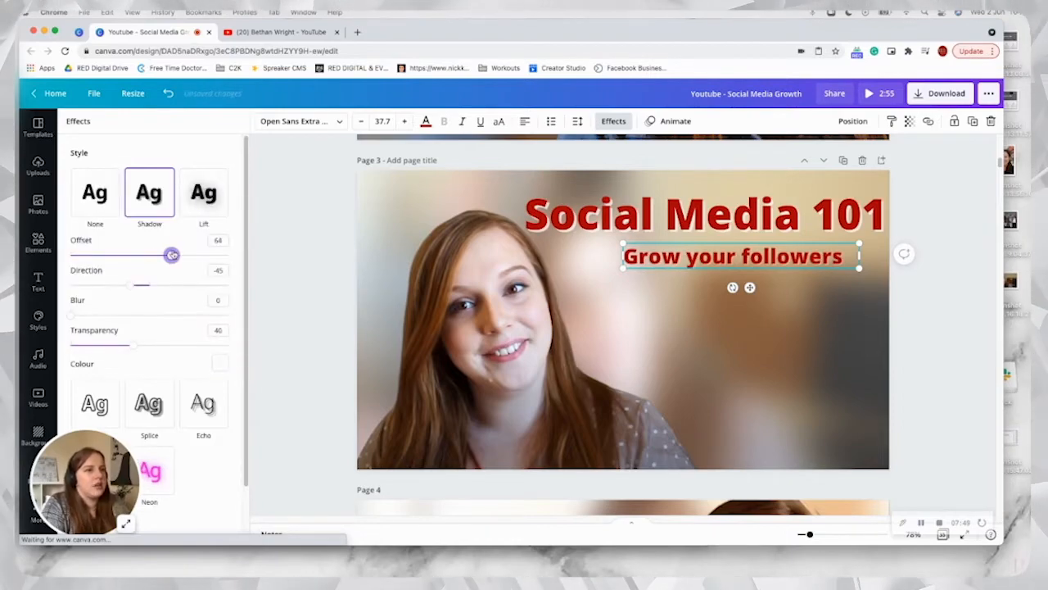
{"action": "left_click_drag", "start_coordinate": [132, 344], "coordinate": [193, 345]}
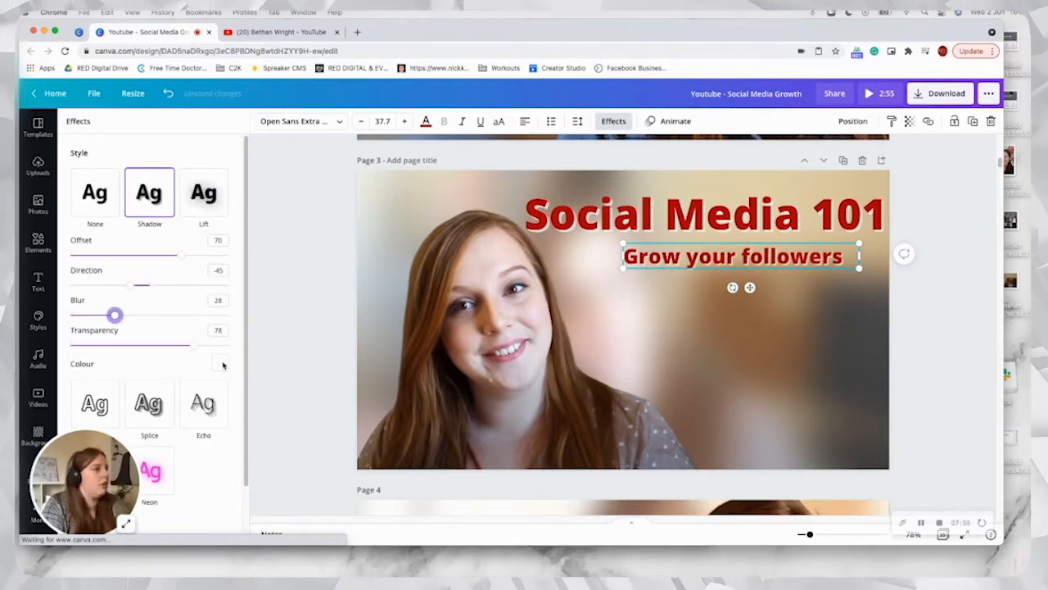
{"action": "left_click", "coordinate": [38, 164]}
{"action": "key", "text": "Escape"}
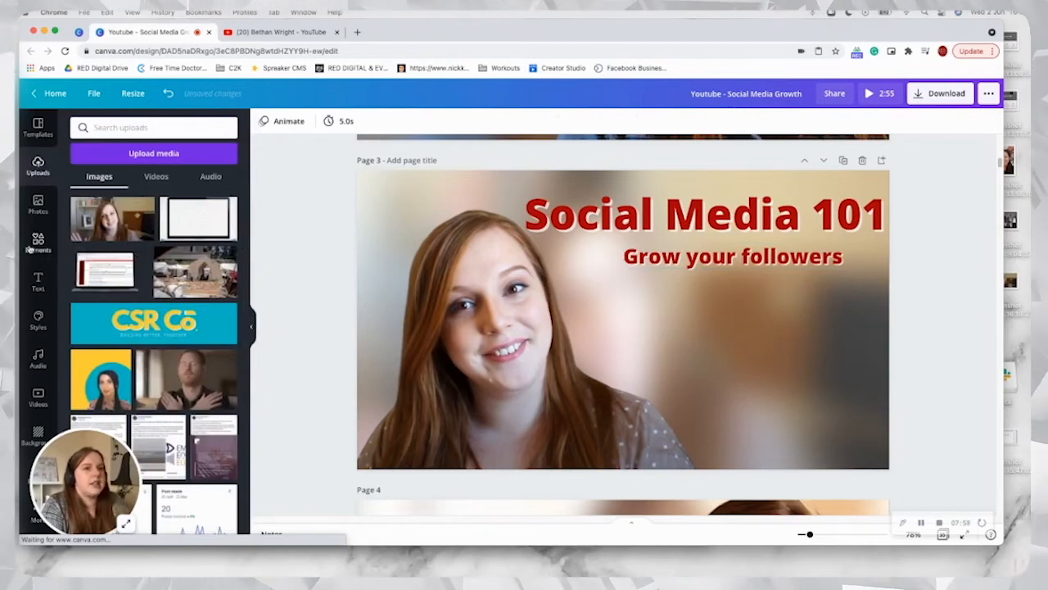
Step: Add the orange "999" badge from an element search for "followers", scaled down and placed below the subheading
{"action": "left_click", "coordinate": [36, 245]}
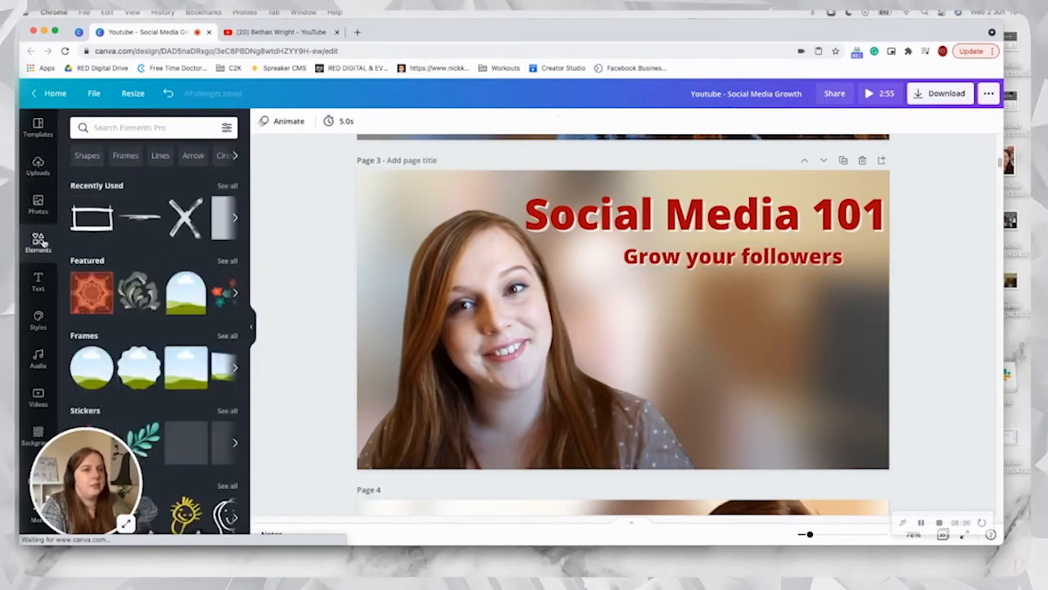
{"action": "left_click", "coordinate": [131, 126]}
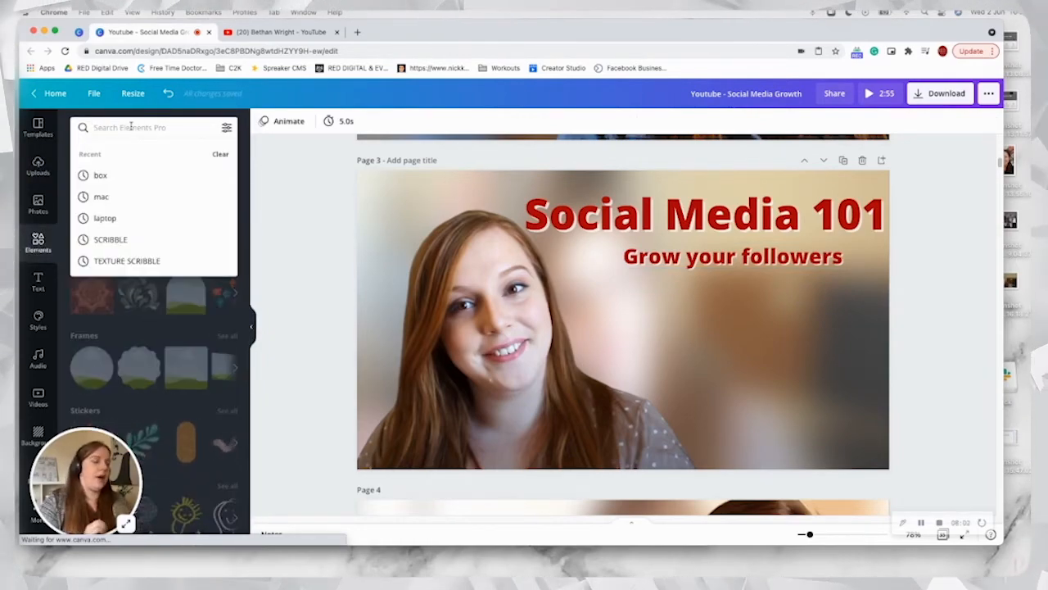
{"action": "type", "text": "followers"}
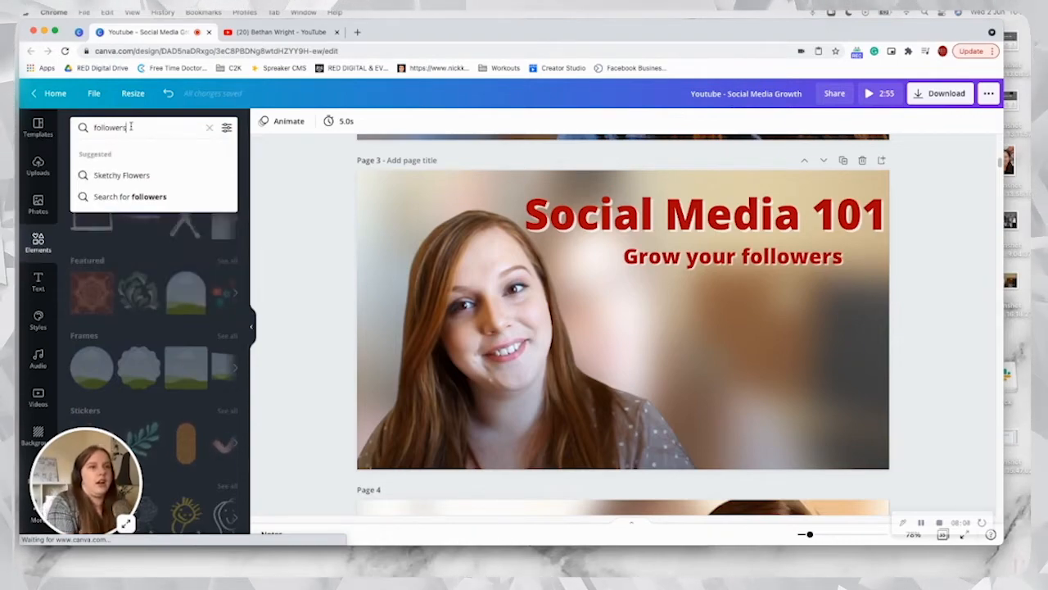
{"action": "key", "text": "Return"}
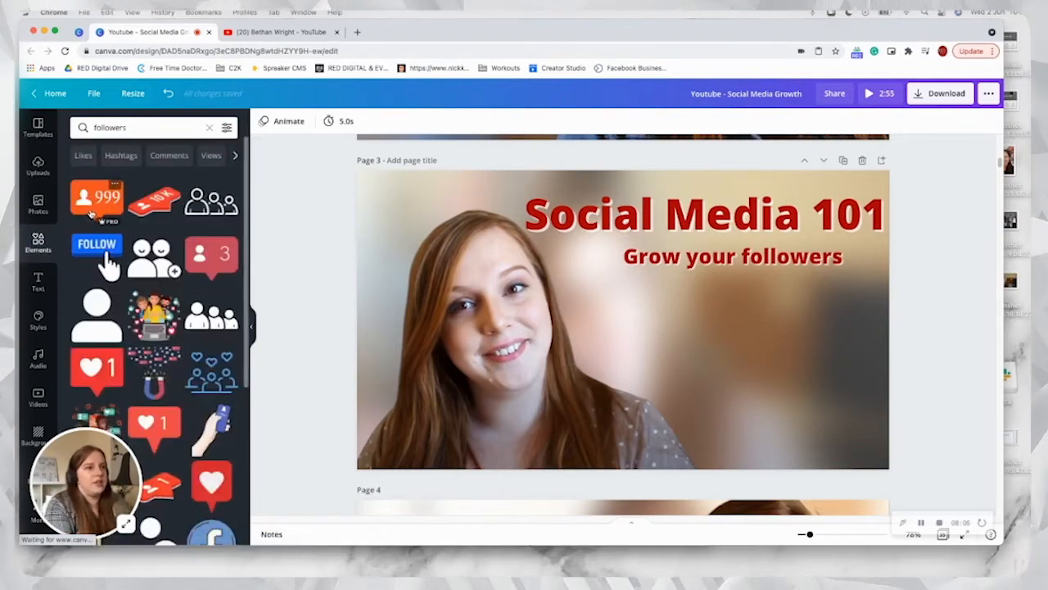
{"action": "left_click", "coordinate": [96, 196]}
{"action": "left_click_drag", "start_coordinate": [695, 260], "coordinate": [646, 303]}
{"action": "left_click_drag", "start_coordinate": [598, 340], "coordinate": [709, 342]}
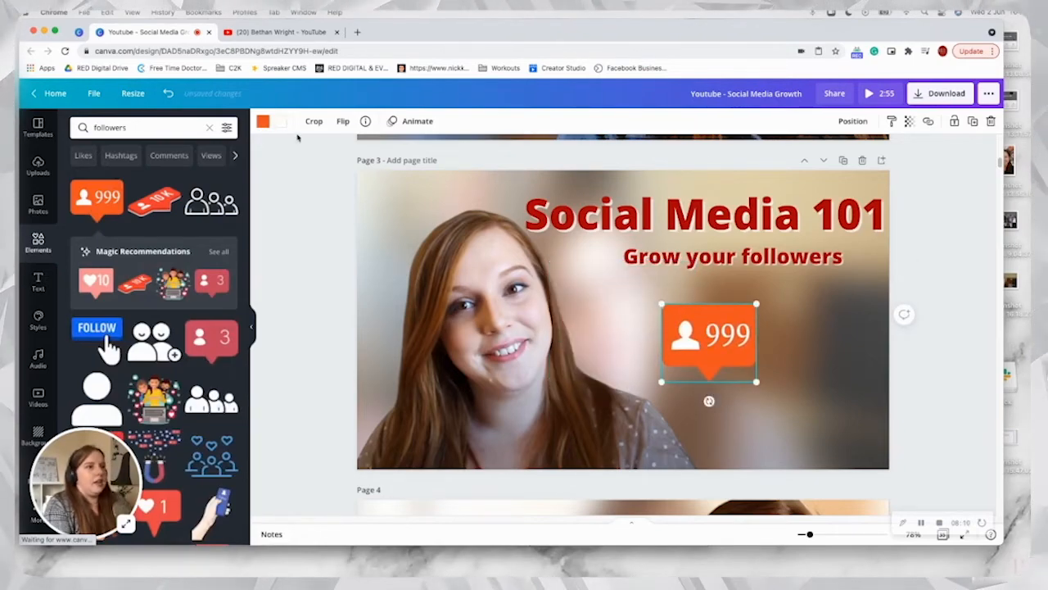
Step: Recolour the "999" badge from orange to a dark red document colour and move it to the thumbnail's lower right
{"action": "left_click", "coordinate": [263, 121]}
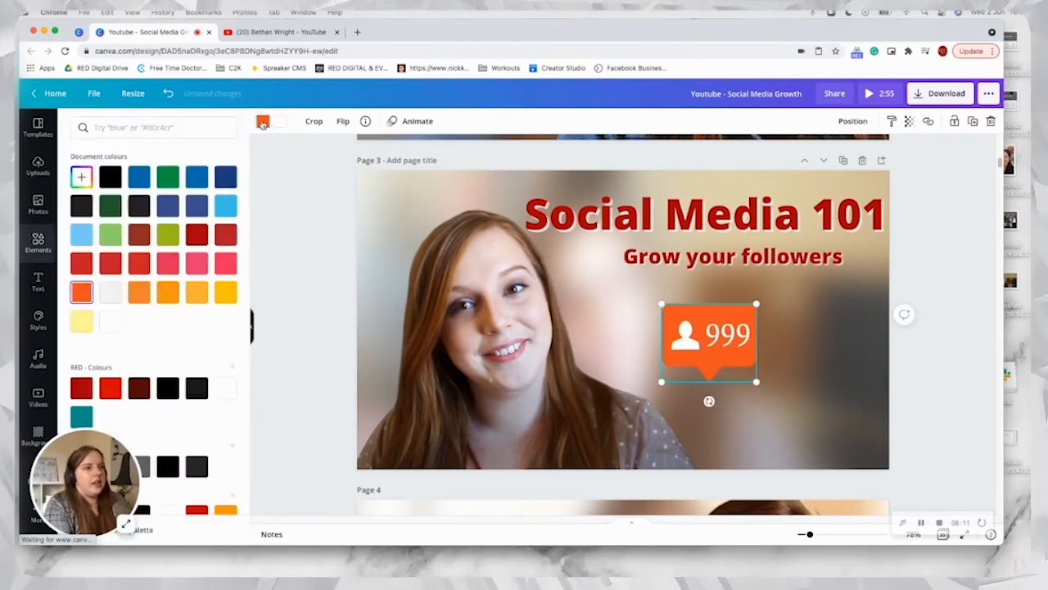
{"action": "left_click", "coordinate": [81, 263]}
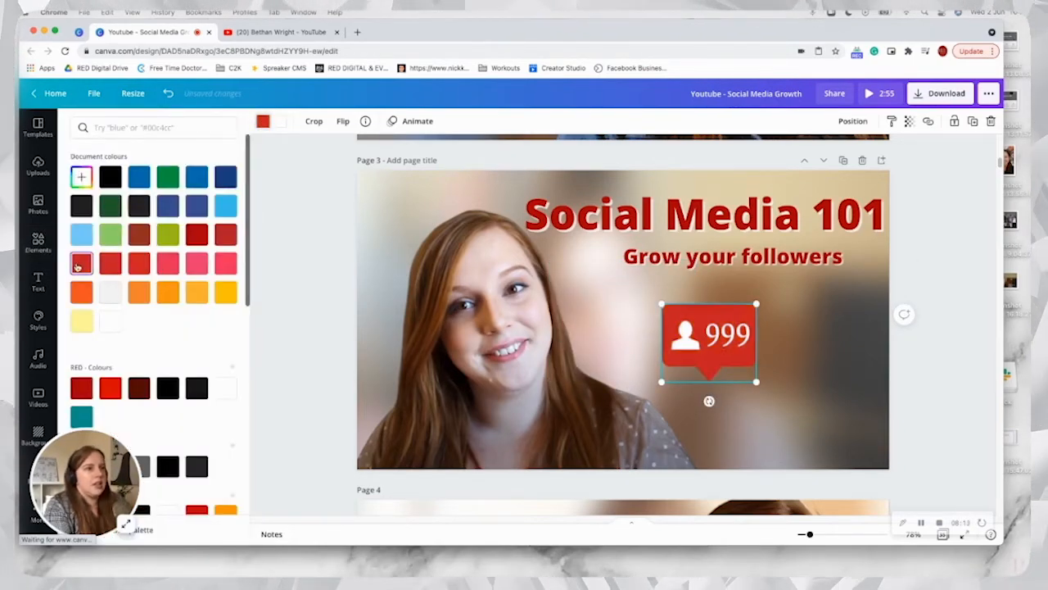
{"action": "left_click", "coordinate": [225, 235]}
{"action": "left_click_drag", "start_coordinate": [694, 343], "coordinate": [809, 392]}
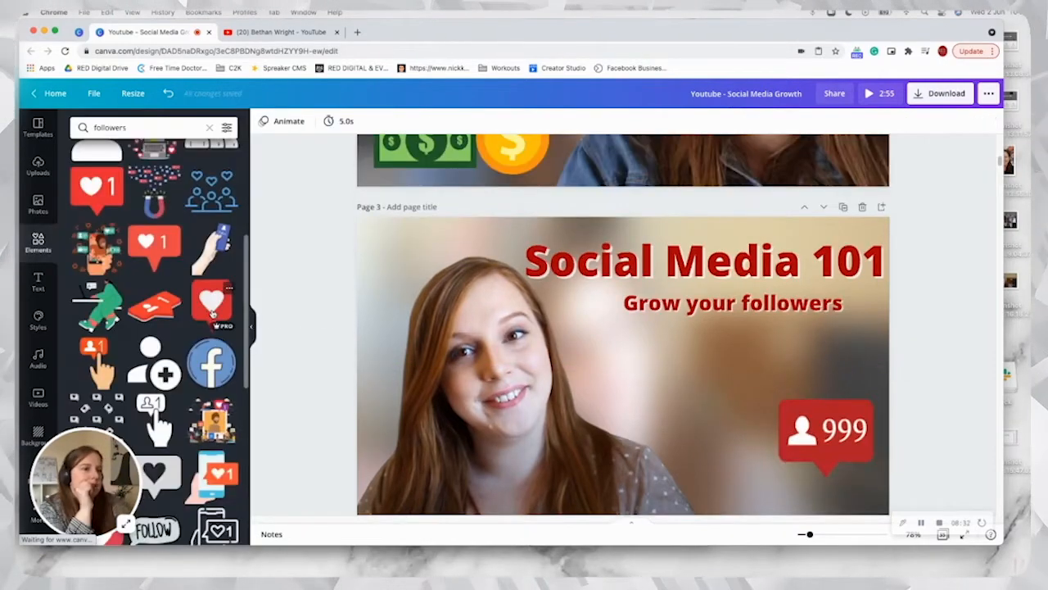
Step: Add the red heart notification badge and scale it down beside the portrait, below the subheading
{"action": "left_click", "coordinate": [211, 301]}
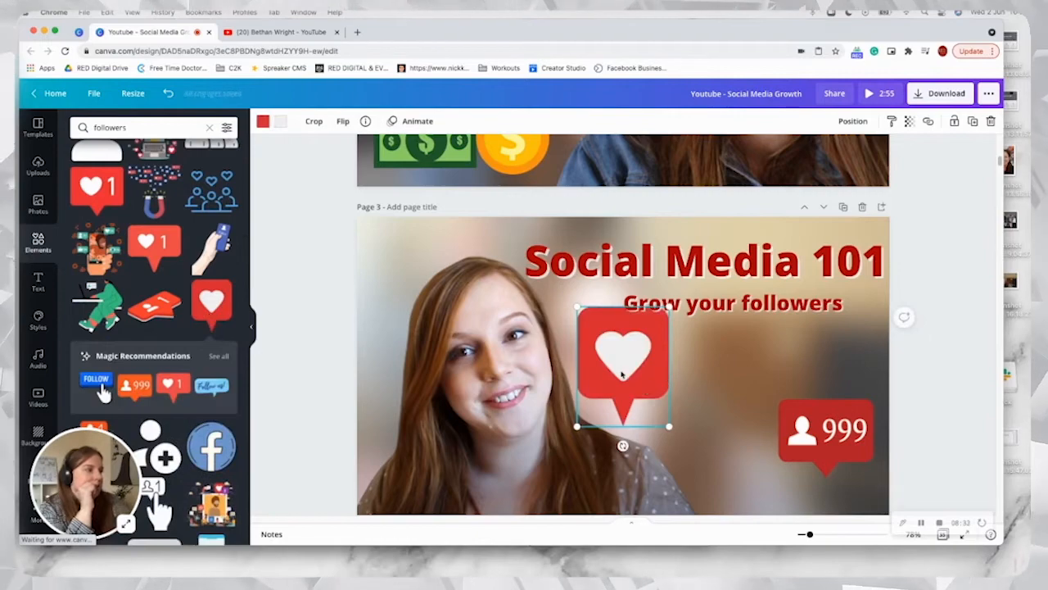
{"action": "left_click_drag", "start_coordinate": [622, 374], "coordinate": [660, 388]}
{"action": "left_click_drag", "start_coordinate": [707, 322], "coordinate": [646, 374]}
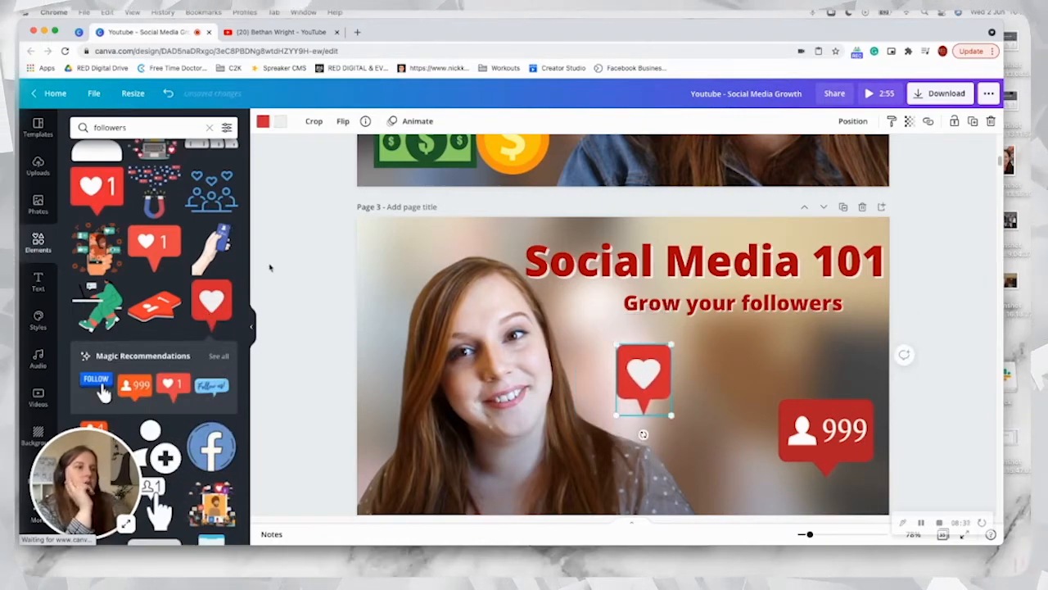
Step: Add Instagram and Facebook icons from an element search for "social media" and arrange them to the right of the heart badge
{"action": "scroll", "coordinate": [148, 188], "scroll_direction": "down", "scroll_amount": 2}
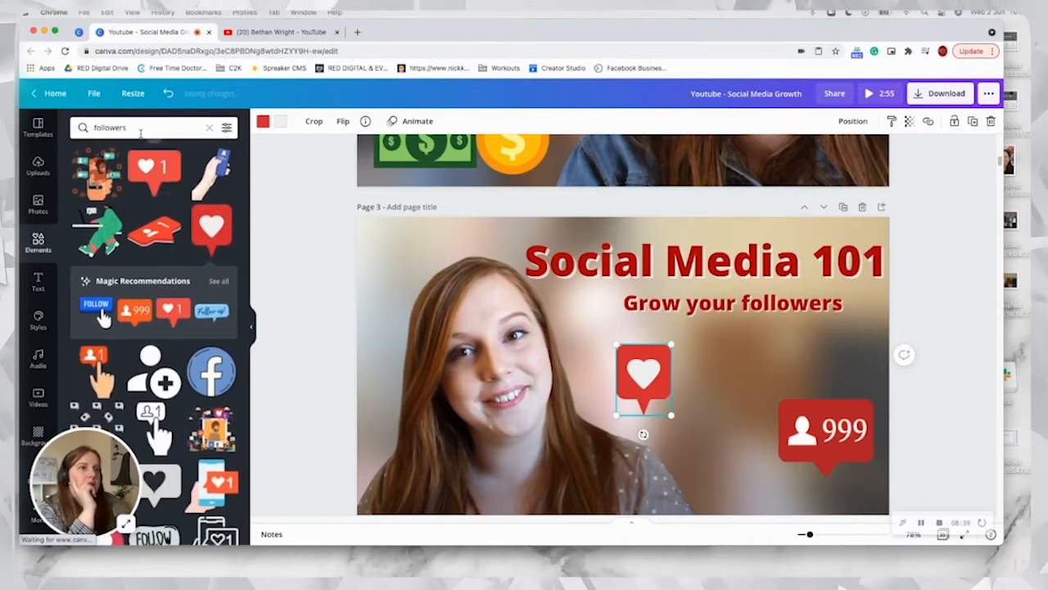
{"action": "left_click", "coordinate": [109, 128]}
{"action": "type", "text": "social meda"}
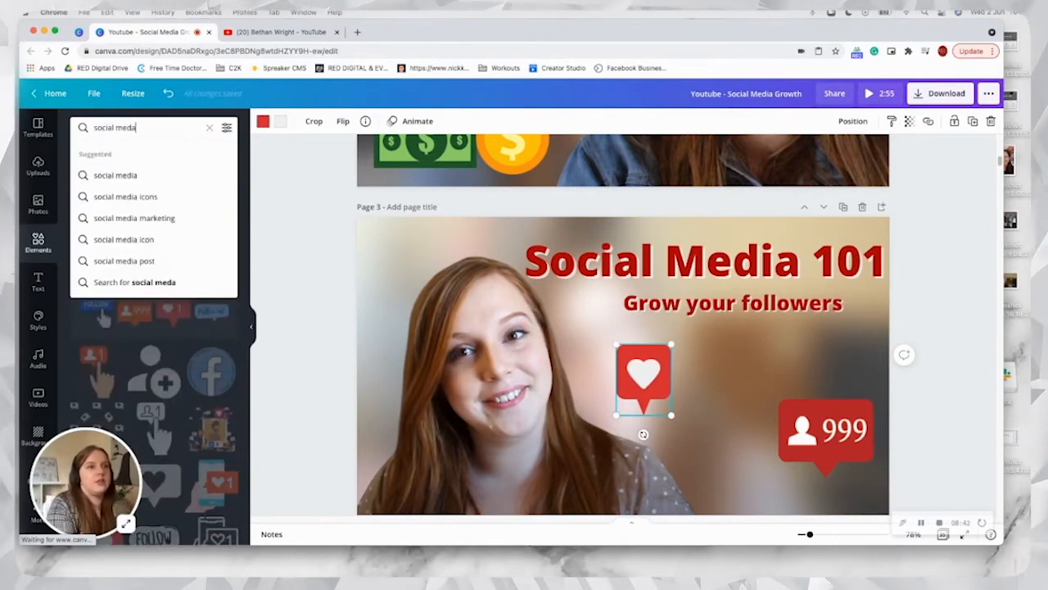
{"action": "key", "text": "BackSpace"}
{"action": "type", "text": "ia"}
{"action": "key", "text": "Return"}
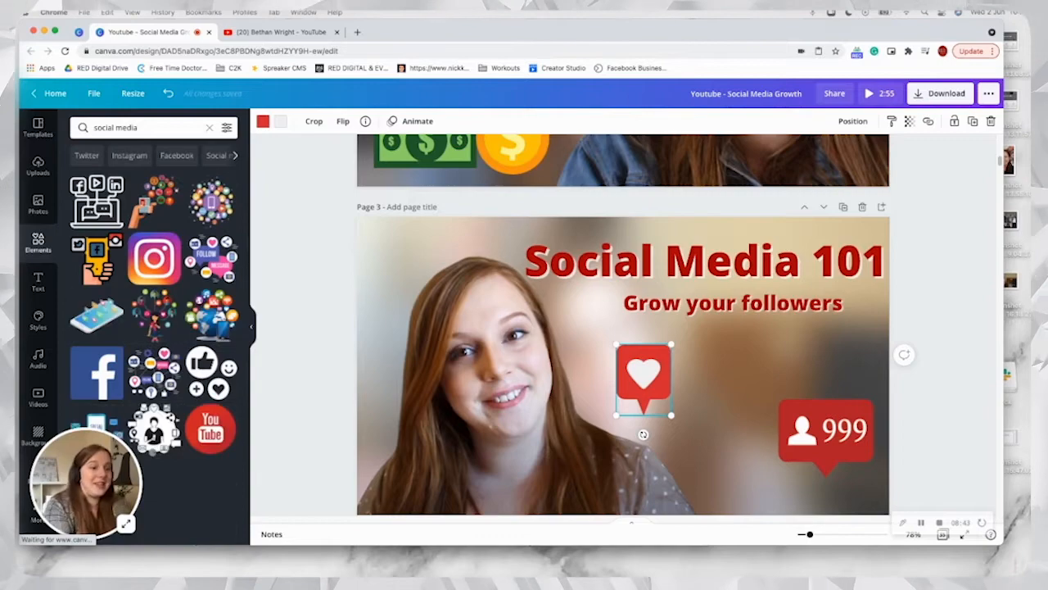
{"action": "left_click", "coordinate": [156, 260]}
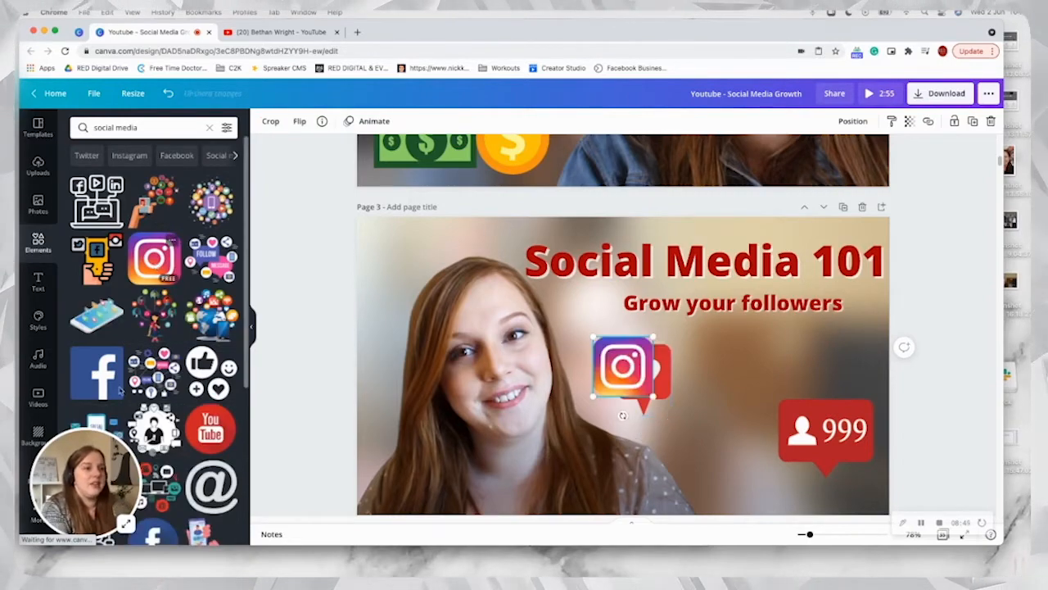
{"action": "left_click", "coordinate": [97, 340]}
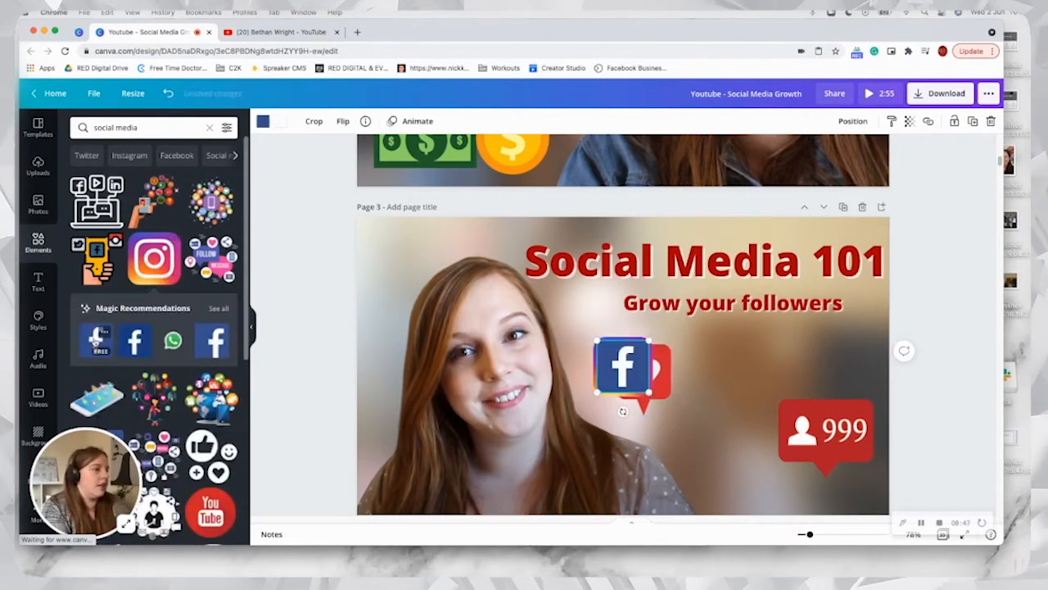
{"action": "left_click_drag", "start_coordinate": [623, 364], "coordinate": [780, 353]}
{"action": "left_click_drag", "start_coordinate": [665, 375], "coordinate": [750, 379]}
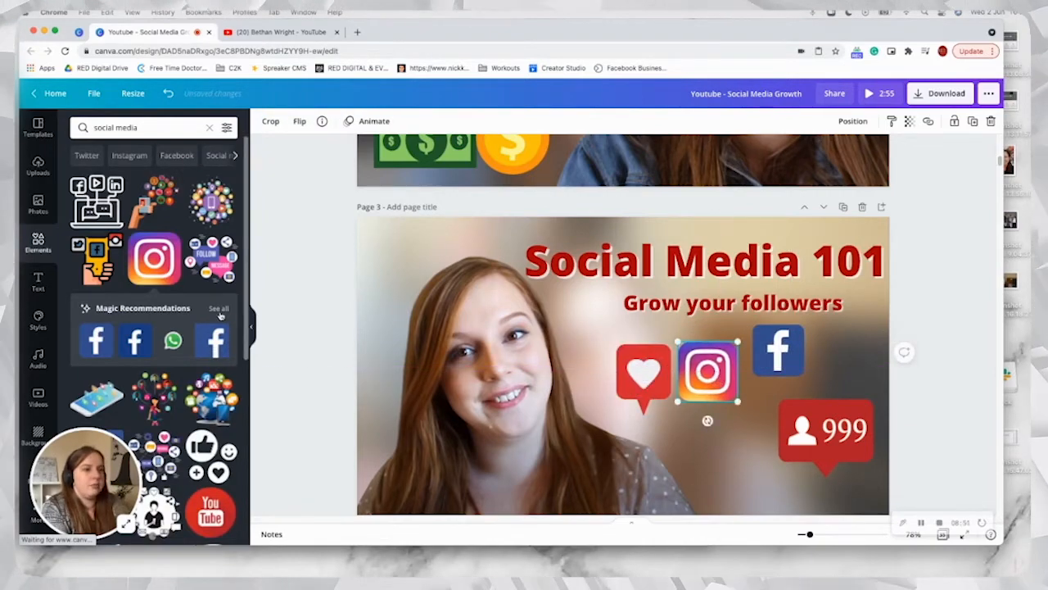
Step: Add Twitter and TikTok icons from the Instagram icon's Magic Recommendations, scale both down, and place Twitter directly below Instagram
{"action": "left_click", "coordinate": [219, 309]}
{"action": "left_click", "coordinate": [154, 391]}
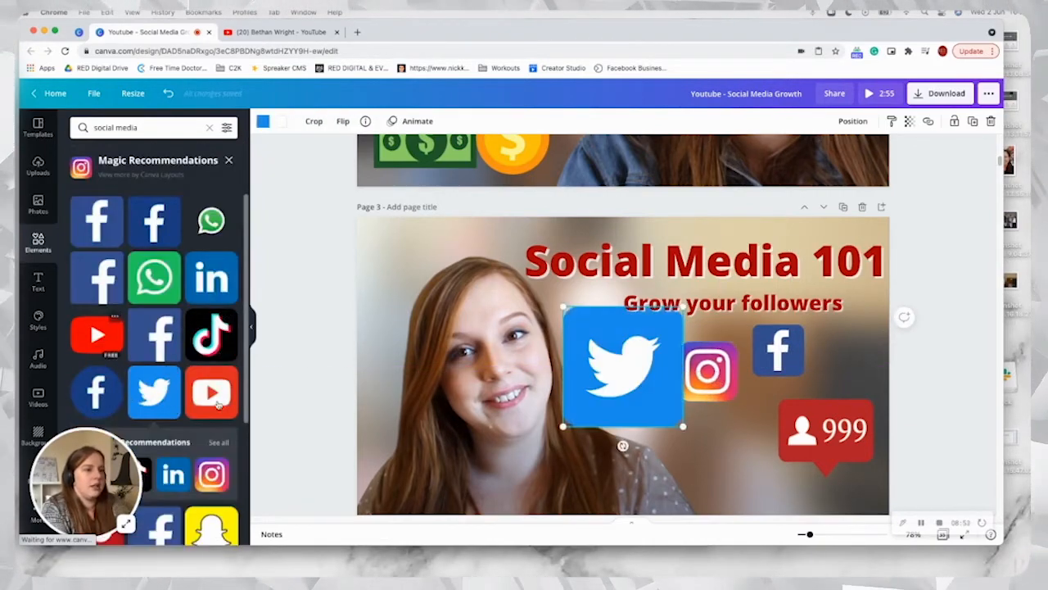
{"action": "left_click_drag", "start_coordinate": [623, 376], "coordinate": [682, 442]}
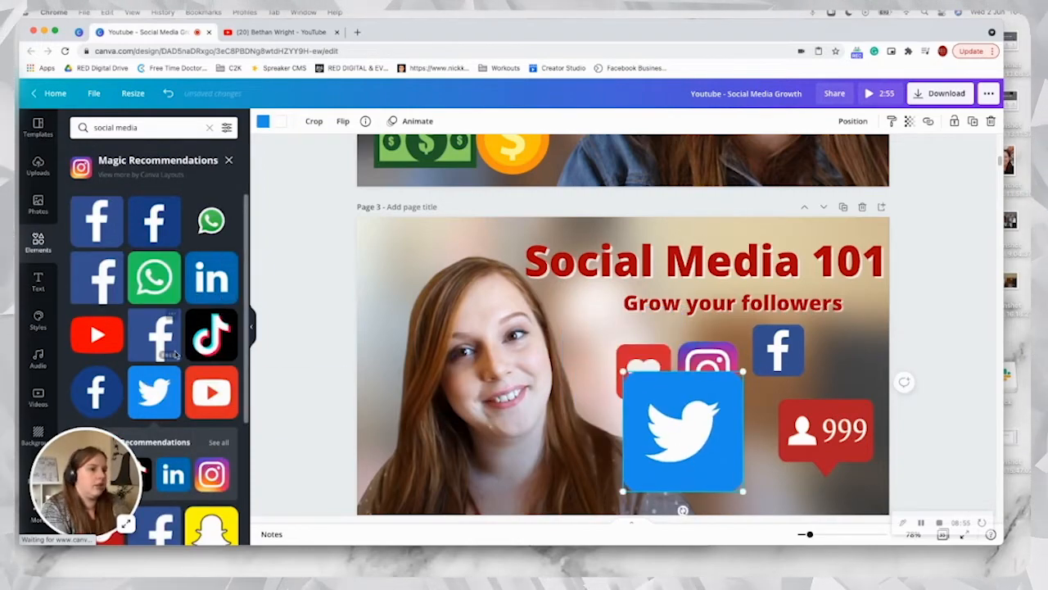
{"action": "left_click", "coordinate": [204, 345]}
{"action": "left_click_drag", "start_coordinate": [683, 308], "coordinate": [594, 393]}
{"action": "left_click", "coordinate": [712, 446]}
{"action": "left_click_drag", "start_coordinate": [743, 373], "coordinate": [714, 426]}
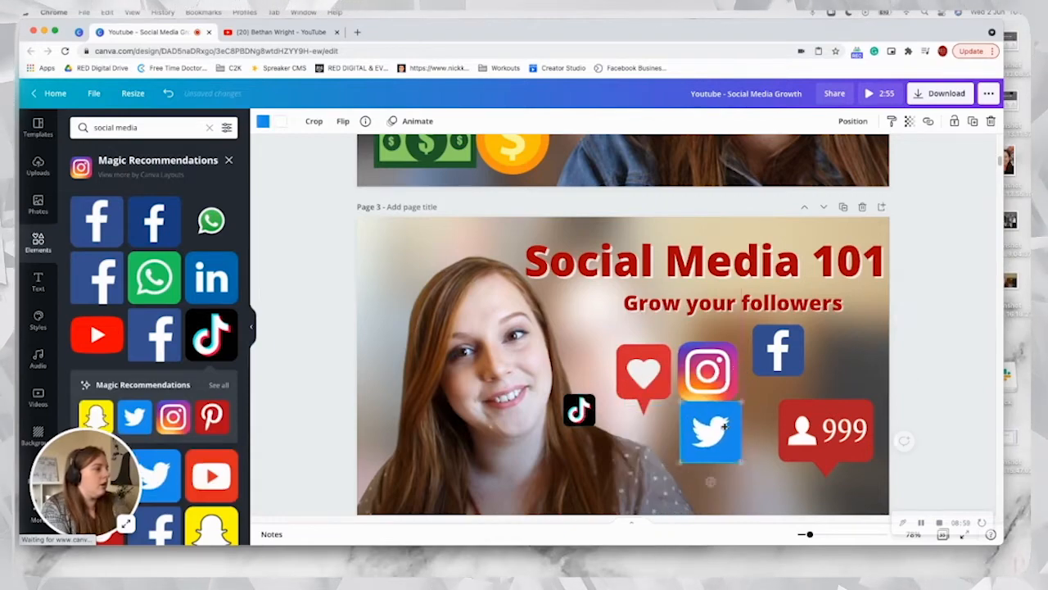
Step: Shrink the Instagram icon, tilt it clockwise and set it beside the Twitter icon, with the Facebook icon moved close above it
{"action": "left_click_drag", "start_coordinate": [711, 374], "coordinate": [709, 366]}
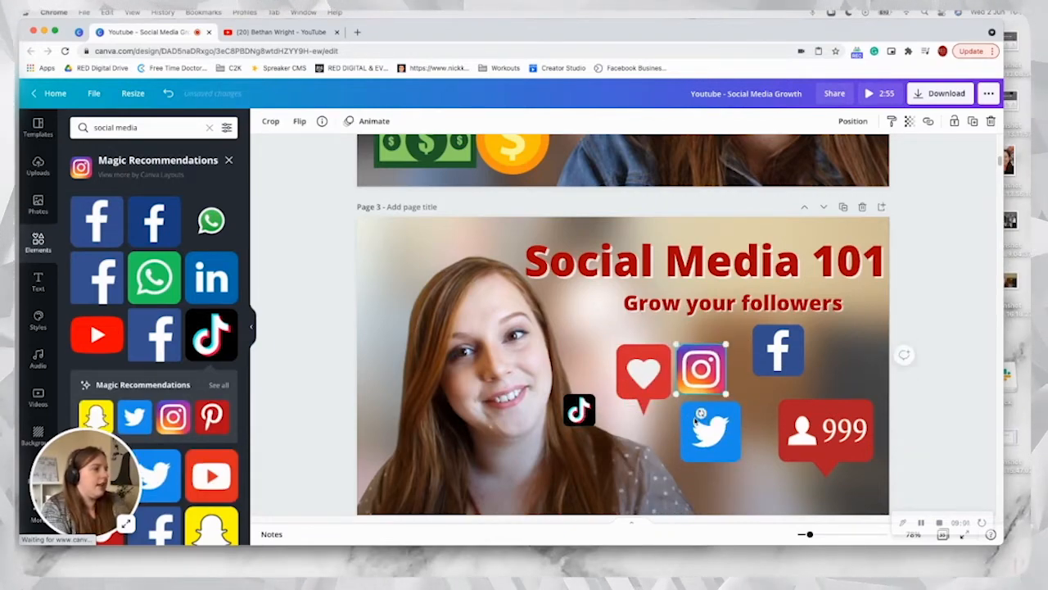
{"action": "left_click_drag", "start_coordinate": [706, 414], "coordinate": [719, 411]}
{"action": "left_click_drag", "start_coordinate": [702, 370], "coordinate": [750, 404]}
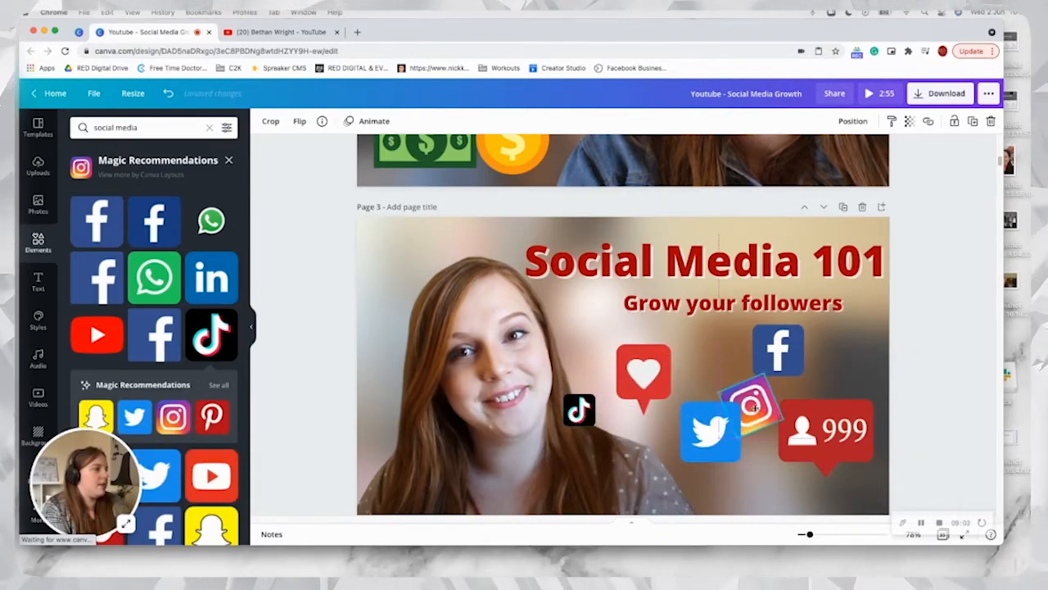
{"action": "left_click_drag", "start_coordinate": [776, 367], "coordinate": [769, 388]}
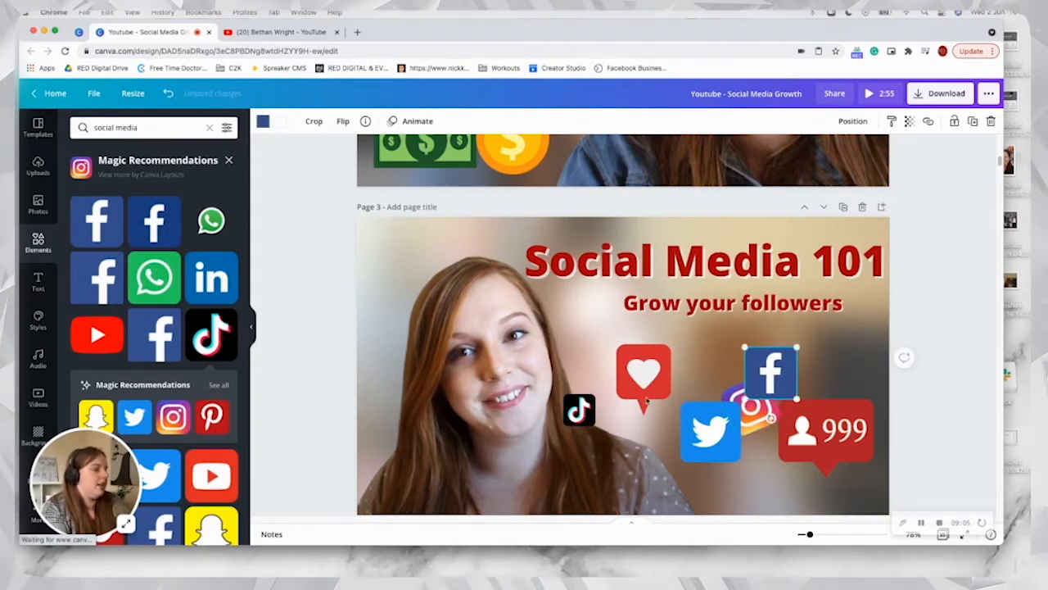
Step: Delete the "999" badge and regroup the heart badge and Instagram icon side by side above Twitter, with Facebook moved off to the right
{"action": "left_click", "coordinate": [804, 431]}
{"action": "key", "text": "Delete"}
{"action": "left_click_drag", "start_coordinate": [627, 381], "coordinate": [669, 370]}
{"action": "left_click_drag", "start_coordinate": [770, 372], "coordinate": [847, 402]}
{"action": "left_click", "coordinate": [752, 407]}
{"action": "left_click_drag", "start_coordinate": [752, 407], "coordinate": [741, 367]}
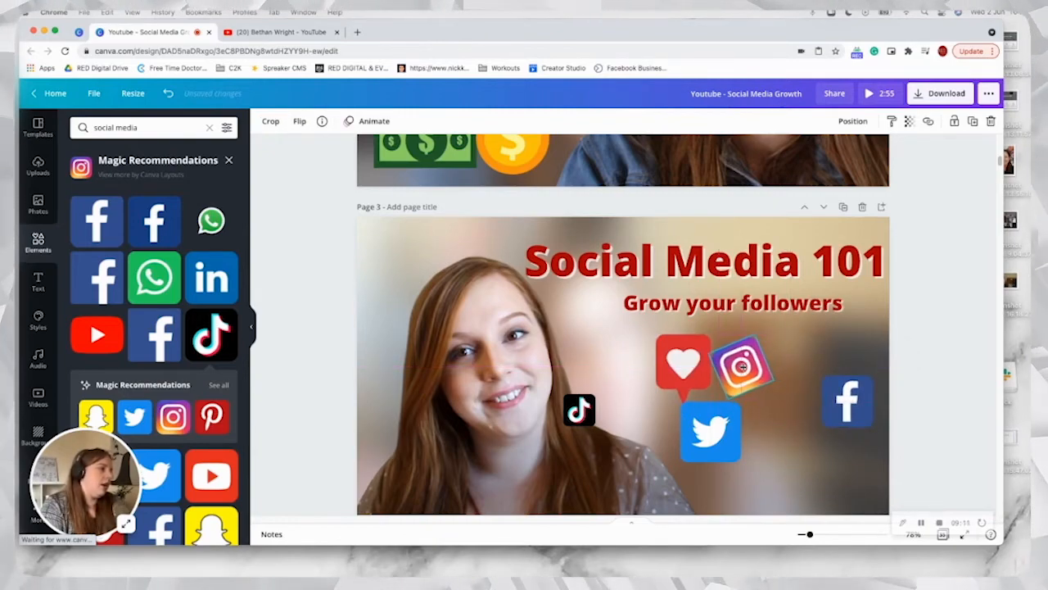
Step: Enlarge the TikTok icon and place it at Instagram's lower right, with the Facebook icon tilted clockwise directly beneath it
{"action": "left_click", "coordinate": [598, 421]}
{"action": "left_click_drag", "start_coordinate": [598, 421], "coordinate": [775, 398]}
{"action": "left_click", "coordinate": [847, 409]}
{"action": "left_click", "coordinate": [849, 455]}
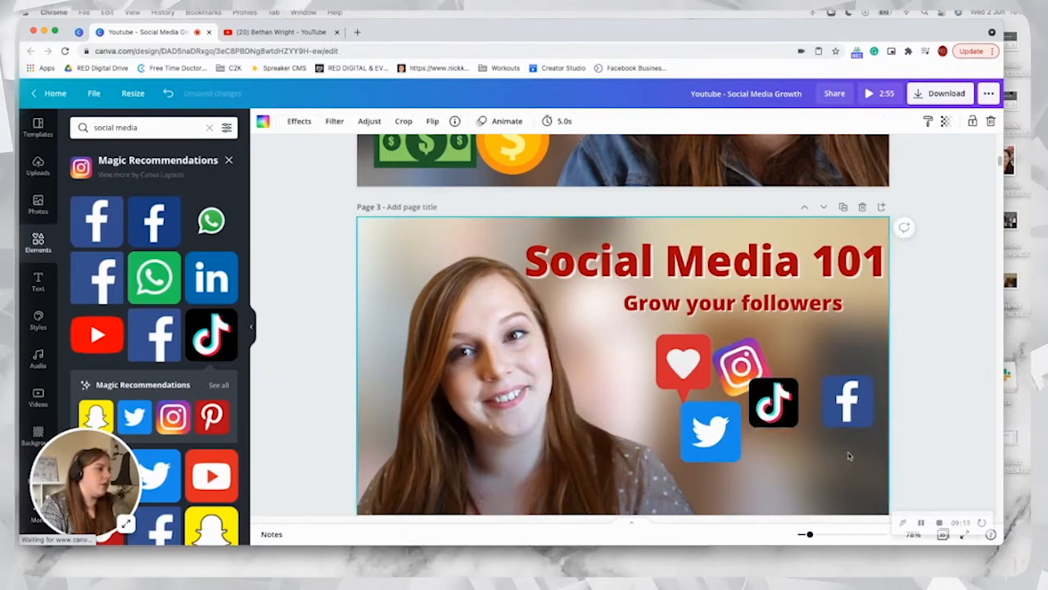
{"action": "left_click", "coordinate": [847, 416]}
{"action": "left_click_drag", "start_coordinate": [847, 445], "coordinate": [778, 456]}
{"action": "left_click", "coordinate": [852, 473]}
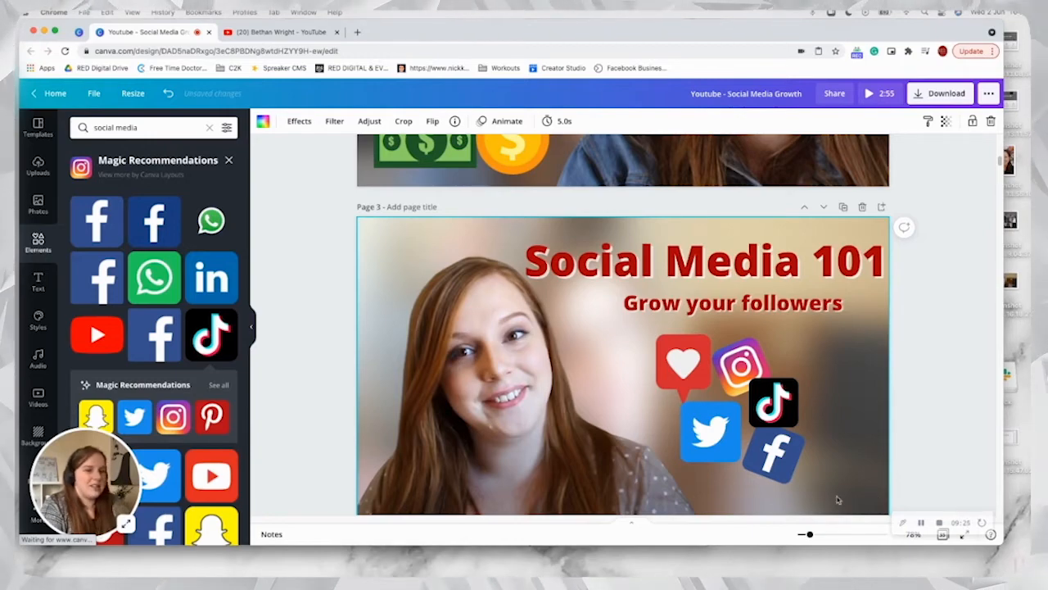
Step: Shift the cut-out portrait slightly left and enlarge the TikTok and Facebook icons together
{"action": "left_click_drag", "start_coordinate": [597, 334], "coordinate": [571, 334]}
{"action": "left_click", "coordinate": [952, 400]}
{"action": "left_click_drag", "start_coordinate": [901, 377], "coordinate": [760, 446]}
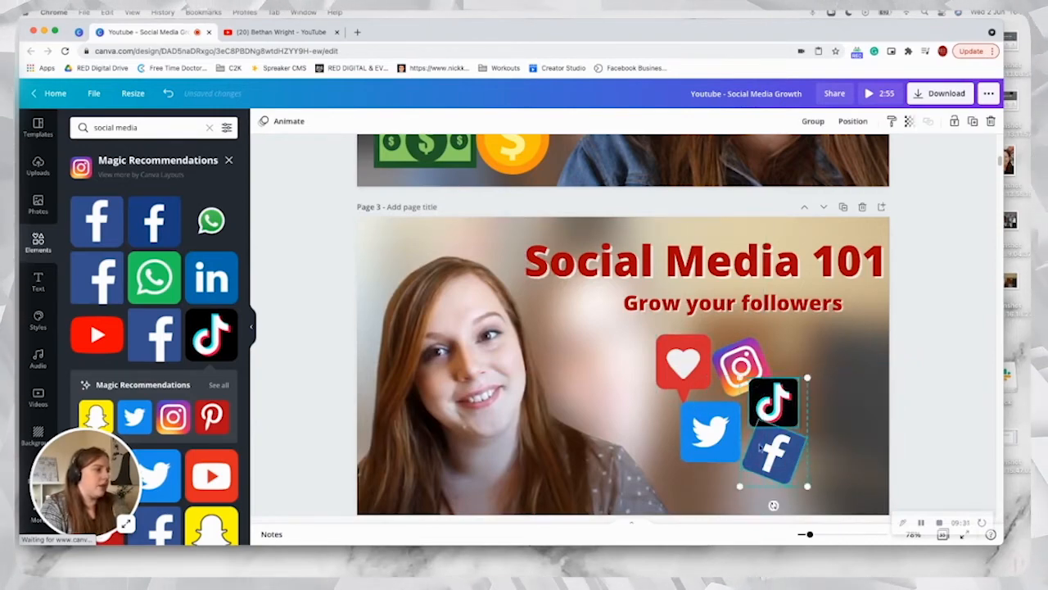
{"action": "left_click_drag", "start_coordinate": [809, 374], "coordinate": [831, 341]}
{"action": "left_click_drag", "start_coordinate": [783, 402], "coordinate": [791, 402]}
Step: Enlarge the Instagram icon, the heart badge and the Twitter icon to fill the space below the subheading
{"action": "left_click", "coordinate": [735, 378]}
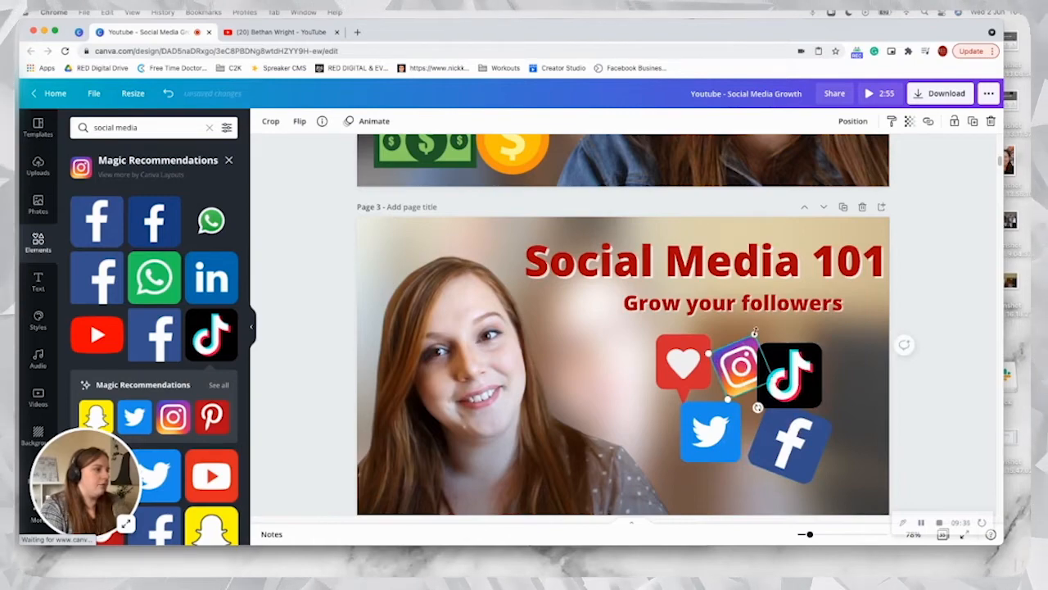
{"action": "left_click_drag", "start_coordinate": [755, 332], "coordinate": [732, 327]}
{"action": "left_click", "coordinate": [670, 362]}
{"action": "left_click_drag", "start_coordinate": [655, 399], "coordinate": [639, 406]}
{"action": "left_click", "coordinate": [688, 446]}
{"action": "left_click_drag", "start_coordinate": [741, 463], "coordinate": [751, 489]}
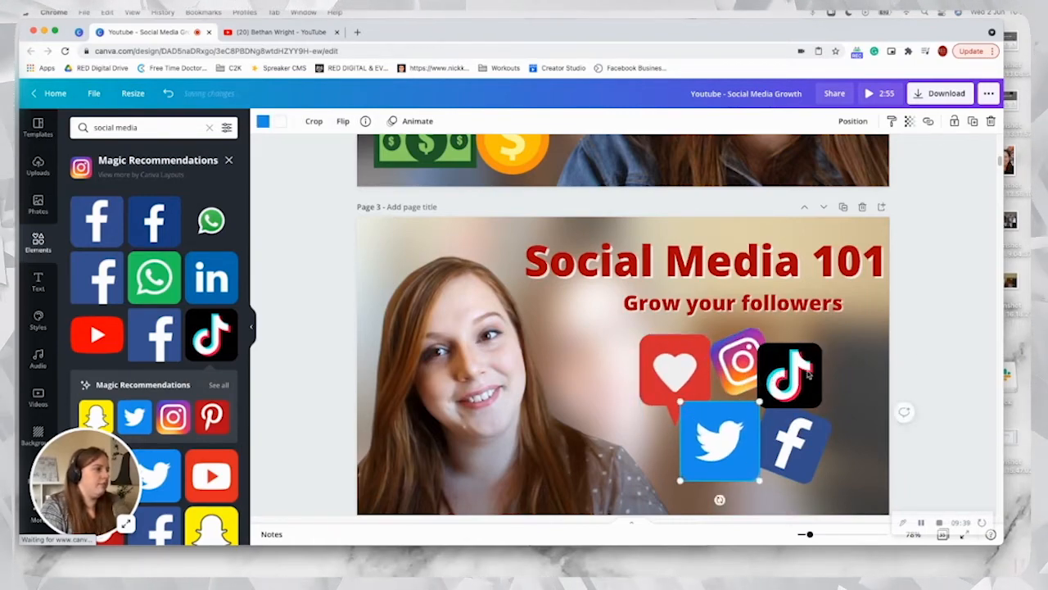
Step: Fine-tune the positions of the TikTok, Facebook and Twitter icons so the cluster is tight and evenly spaced
{"action": "left_click_drag", "start_coordinate": [806, 370], "coordinate": [819, 367]}
{"action": "left_click", "coordinate": [797, 451]}
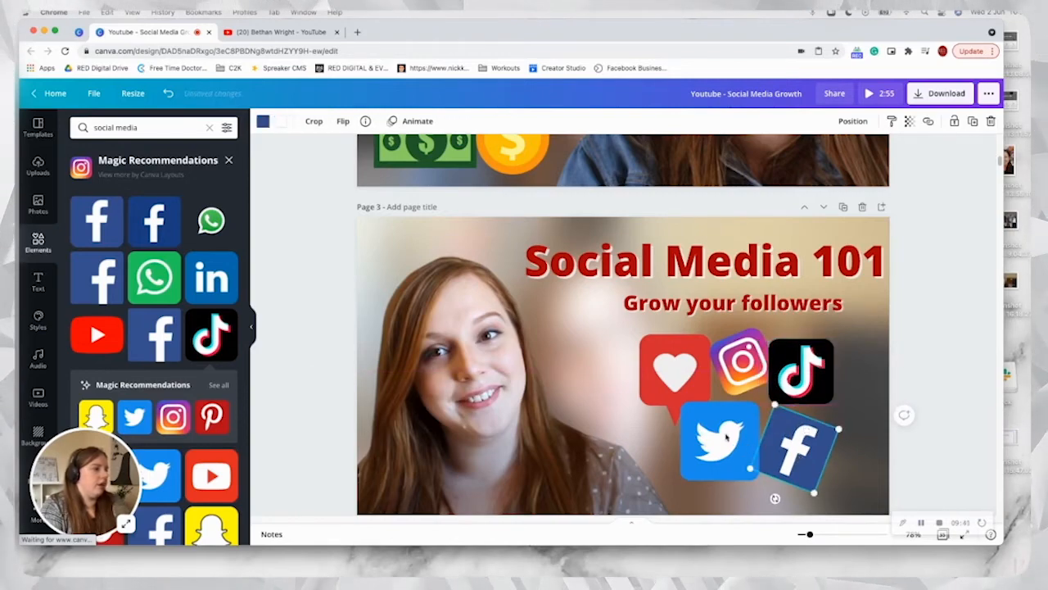
{"action": "left_click_drag", "start_coordinate": [725, 437], "coordinate": [735, 445]}
{"action": "left_click", "coordinate": [968, 405]}
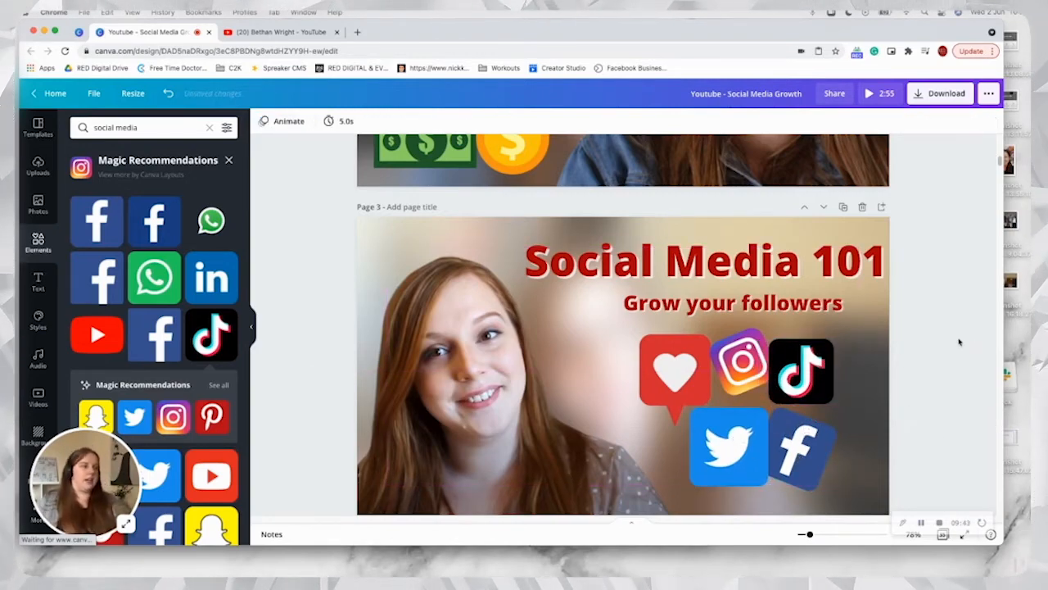
{"action": "left_click_drag", "start_coordinate": [729, 446], "coordinate": [729, 438]}
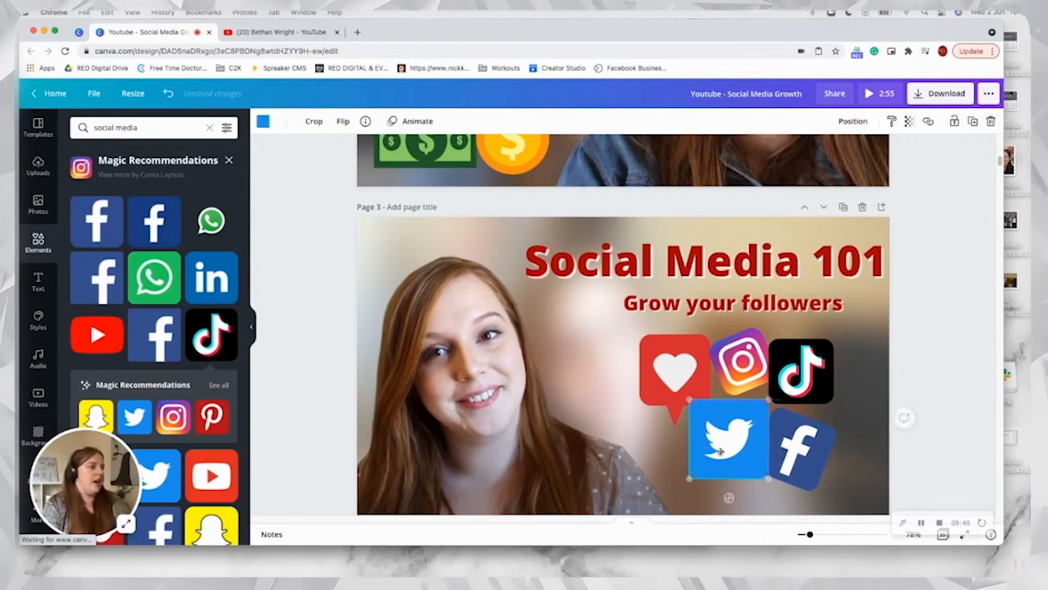
{"action": "left_click", "coordinate": [944, 455]}
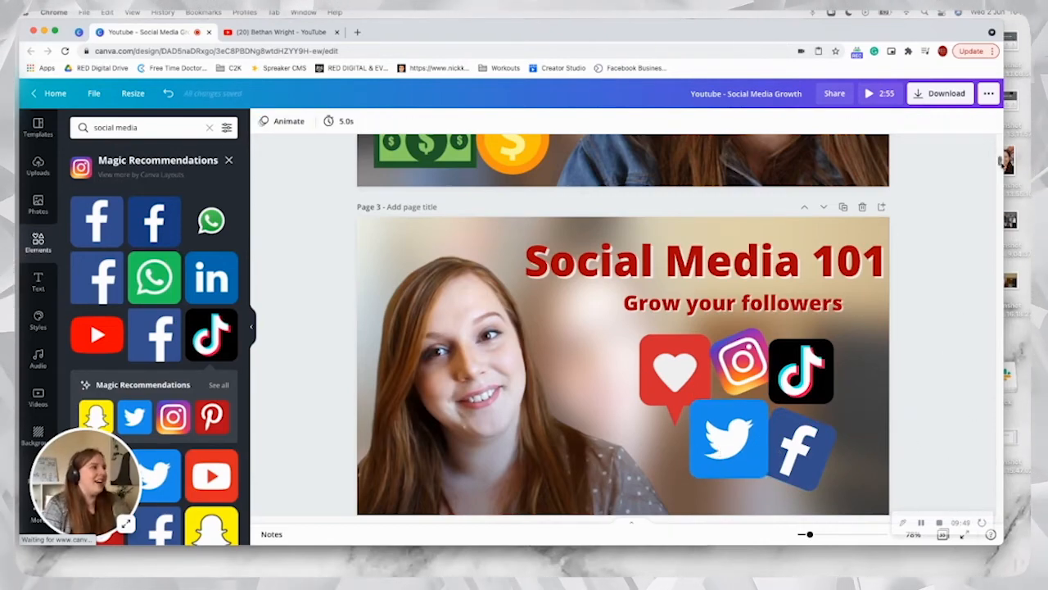
Step: Go back to page 1 to review the "MAKE MONEY & CONVERT FOLLOWERS" thumbnail
{"action": "scroll", "coordinate": [997, 167], "scroll_direction": "up", "scroll_amount": 6}
{"action": "scroll", "coordinate": [997, 145], "scroll_direction": "up", "scroll_amount": 2}
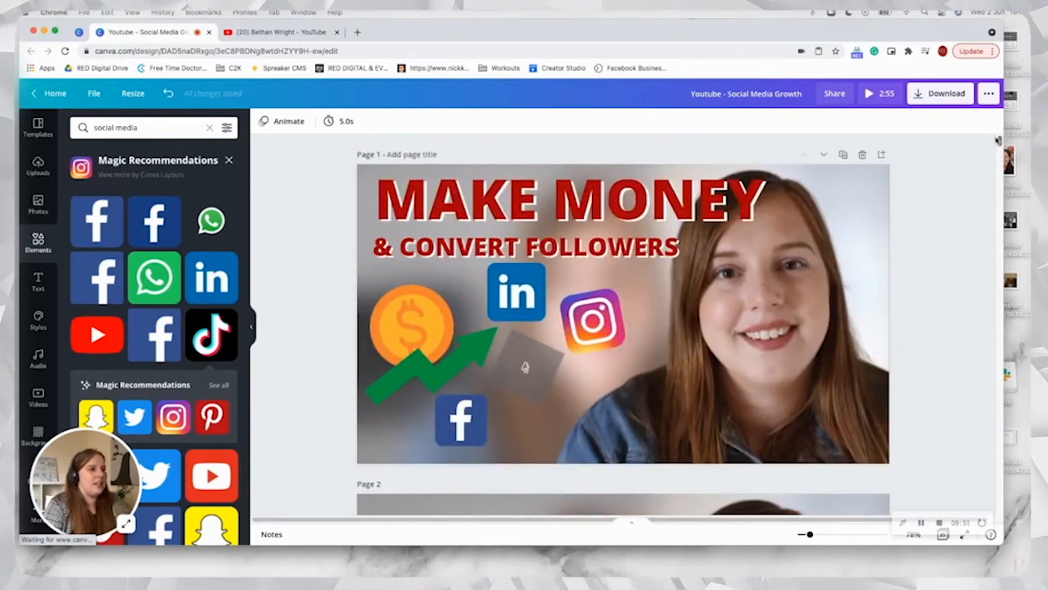